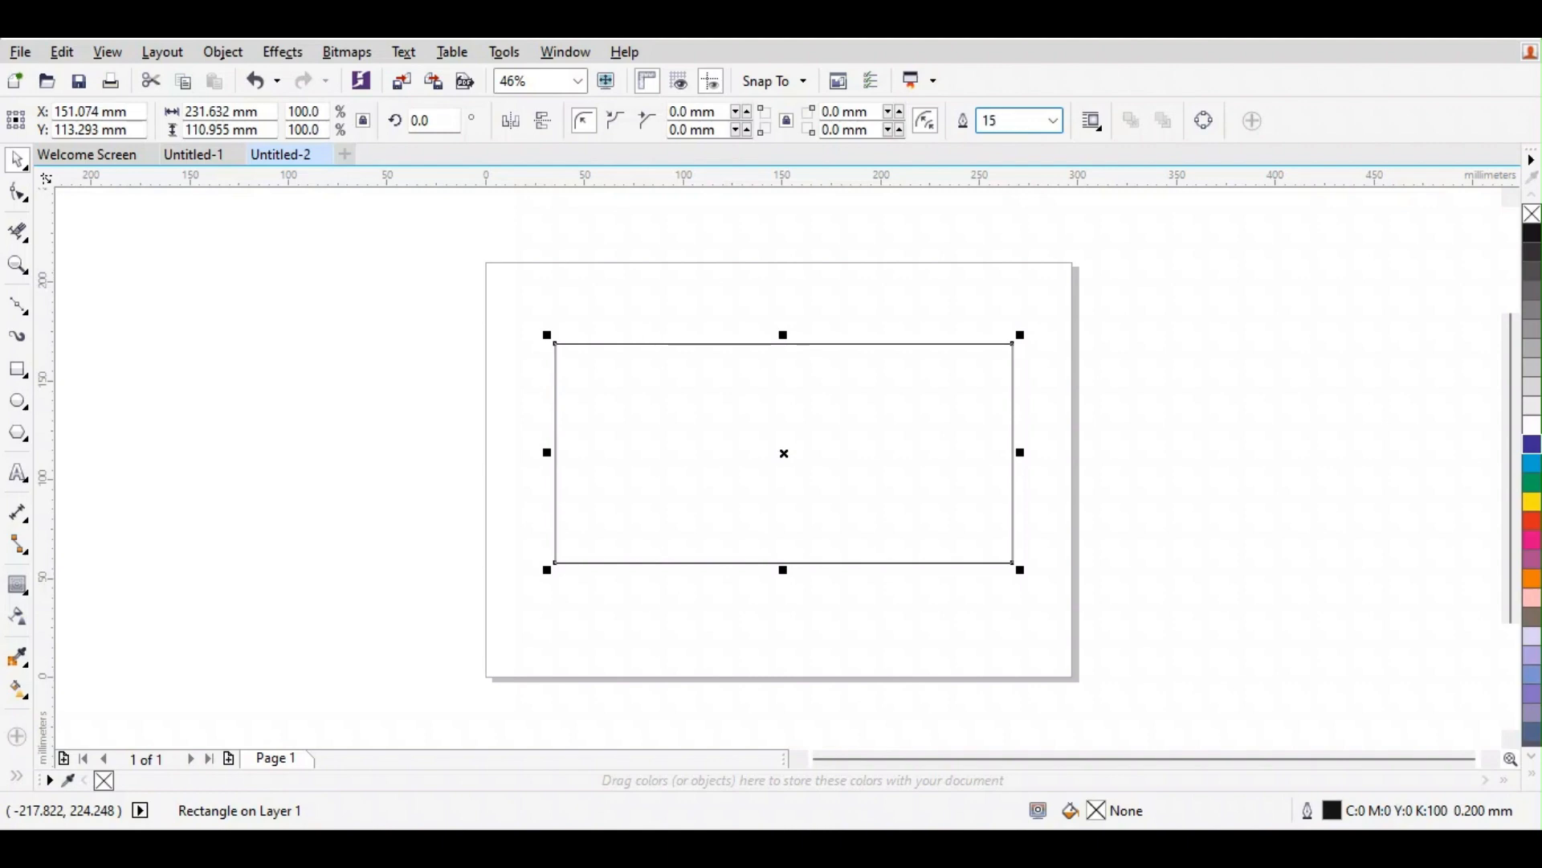
# Step: Apply a 15 mm outline to the rectangle and round its corners fully, to a radius of about 55.5 mm
pyautogui.press('Return')
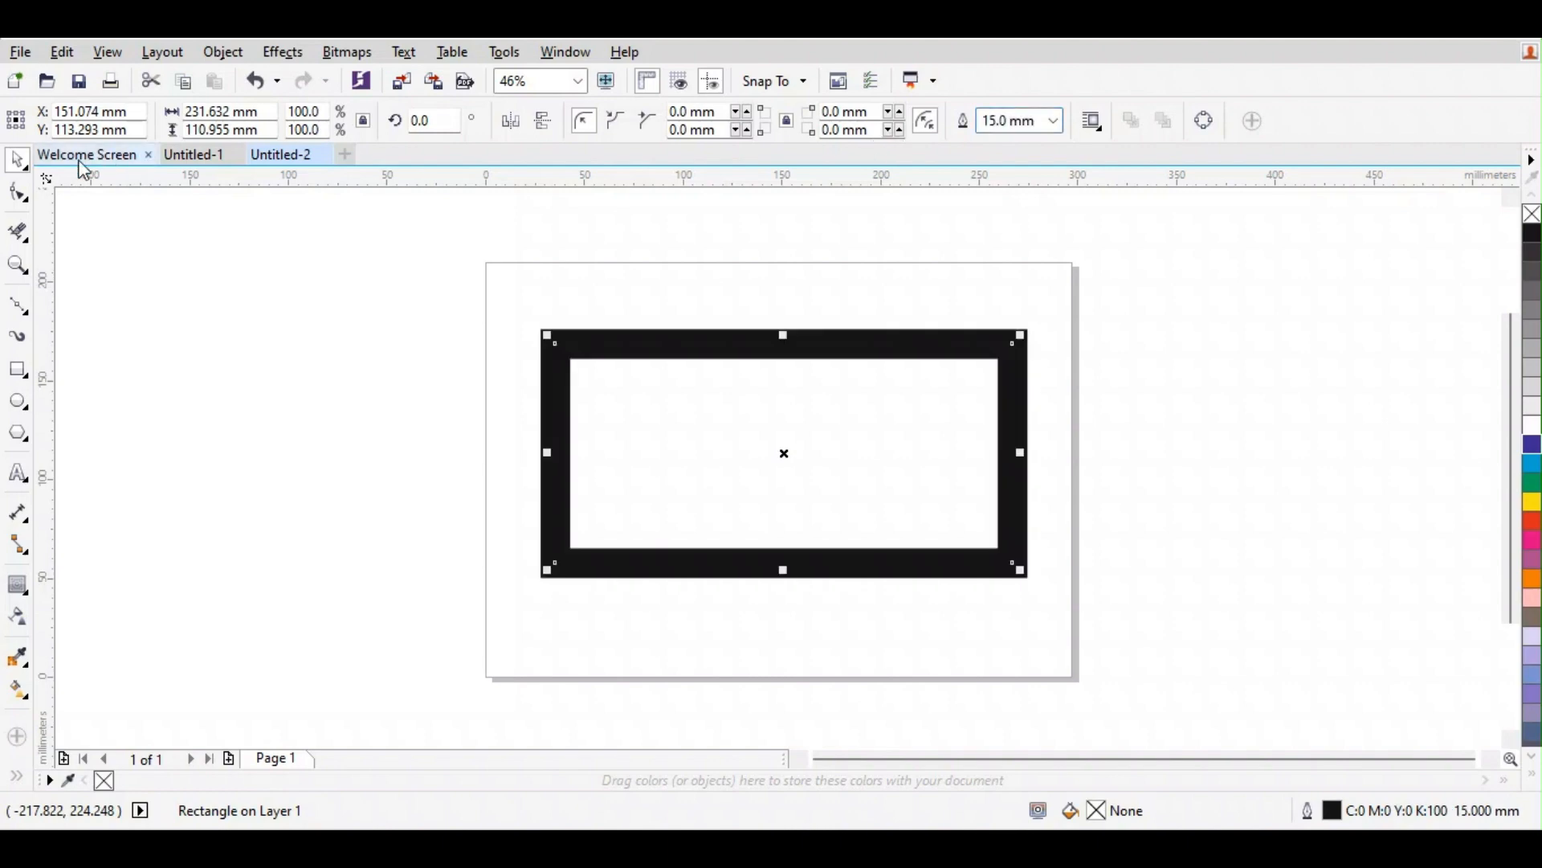
pyautogui.click(17, 193)
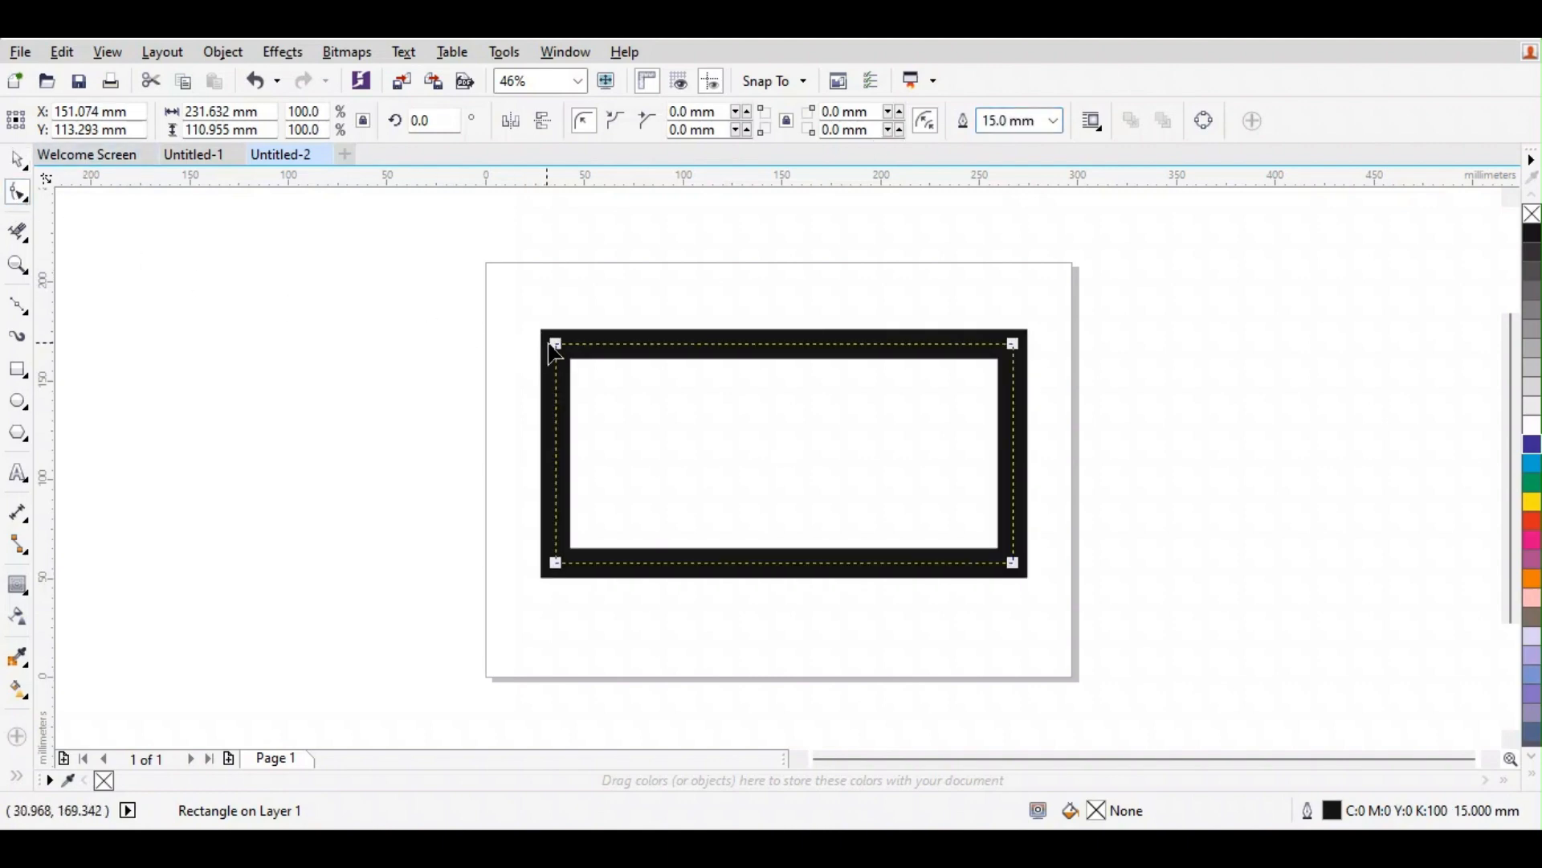
pyautogui.moveTo(556, 346); pyautogui.dragTo(514, 420)
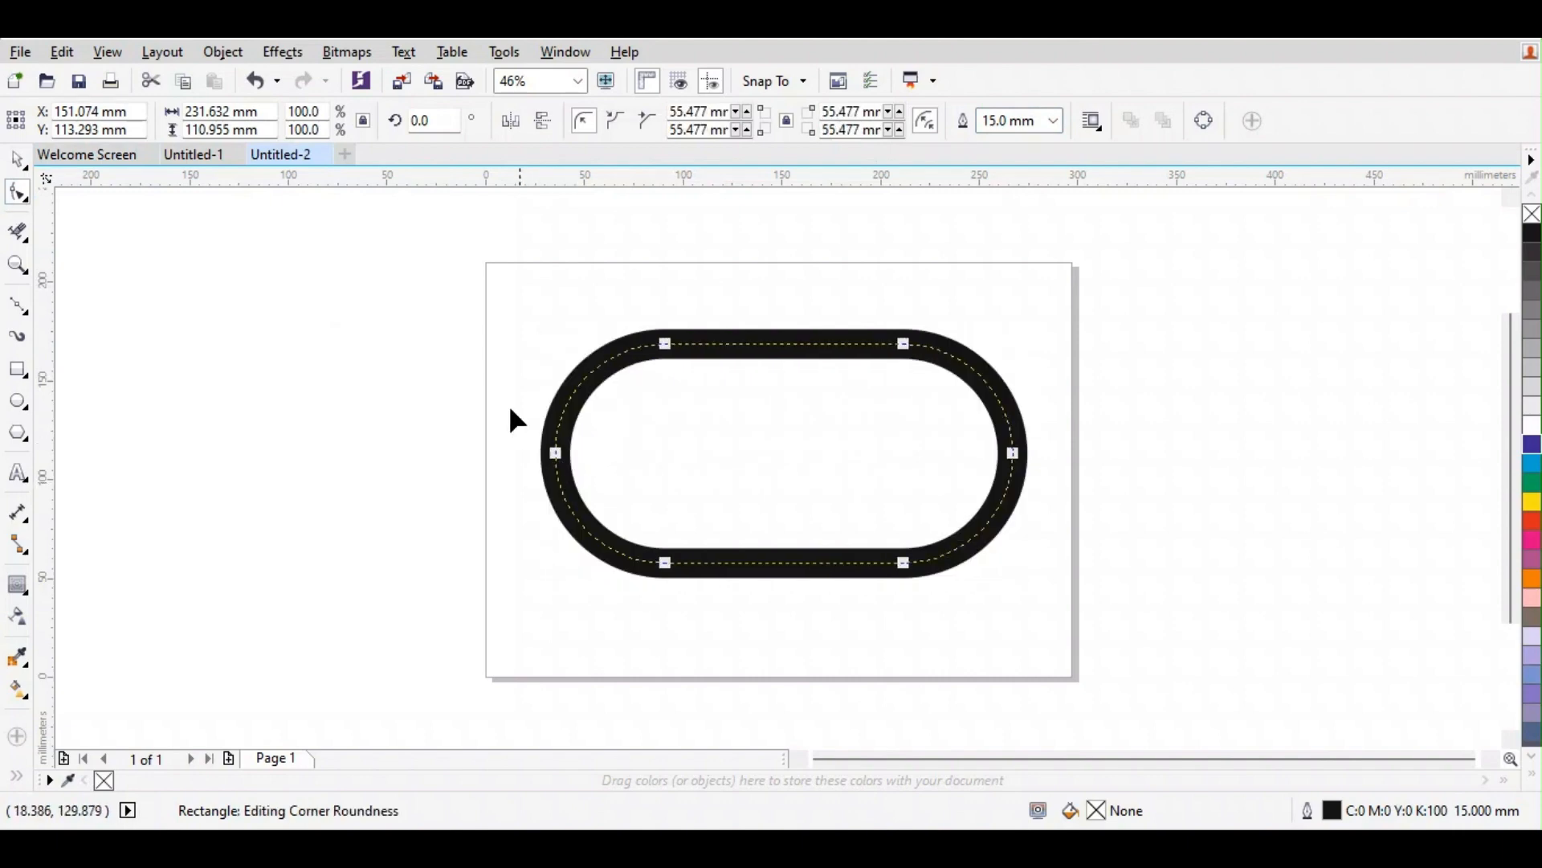
pyautogui.click(18, 161)
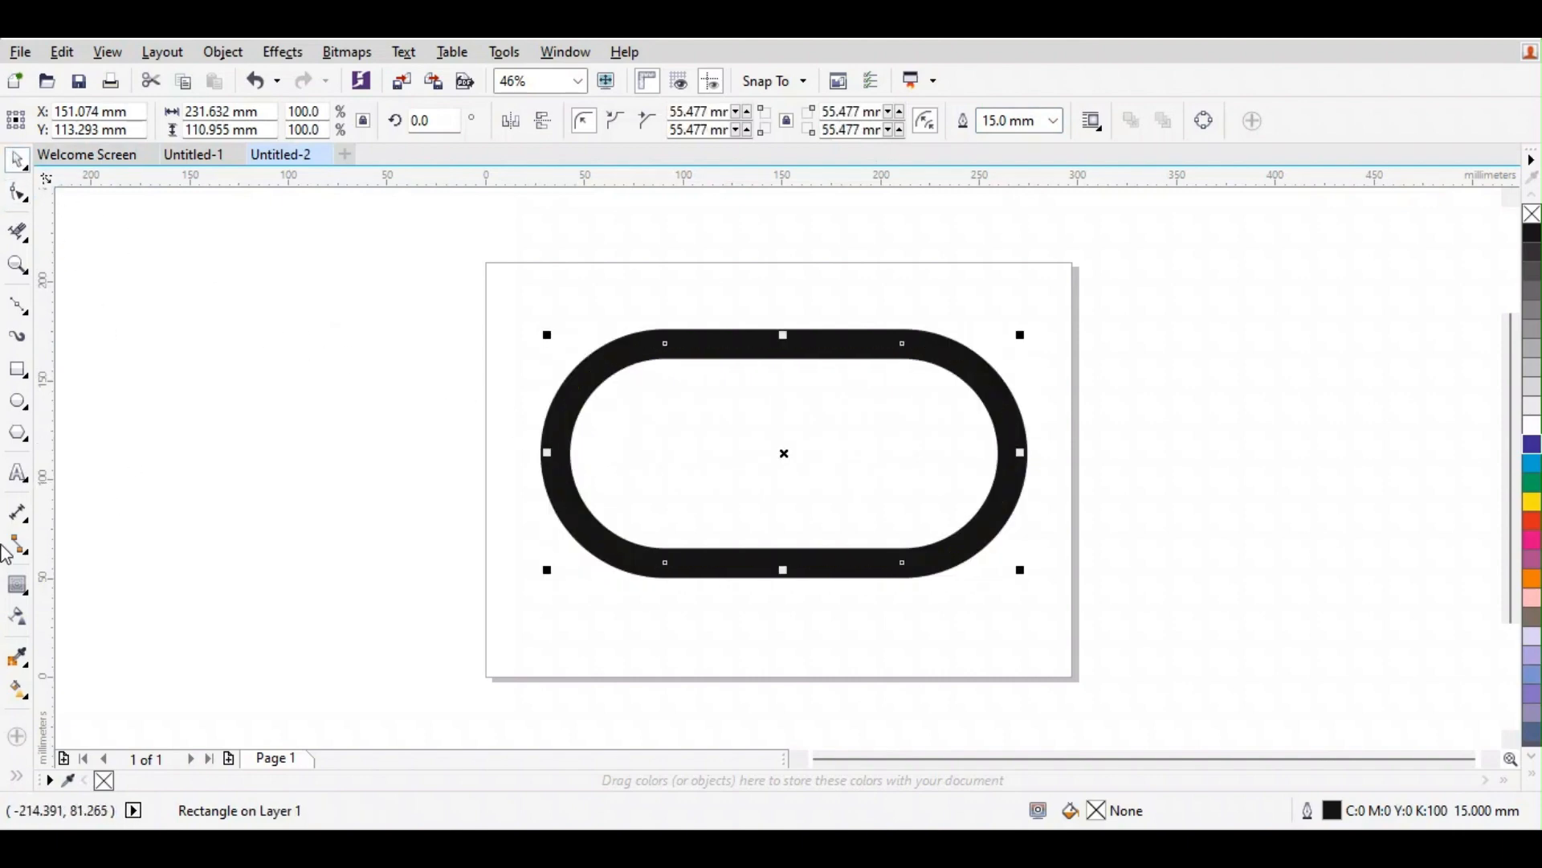
# Step: Add a one-step inside contour to the rounded shape with an offset of about 29 mm
pyautogui.click(22, 591)
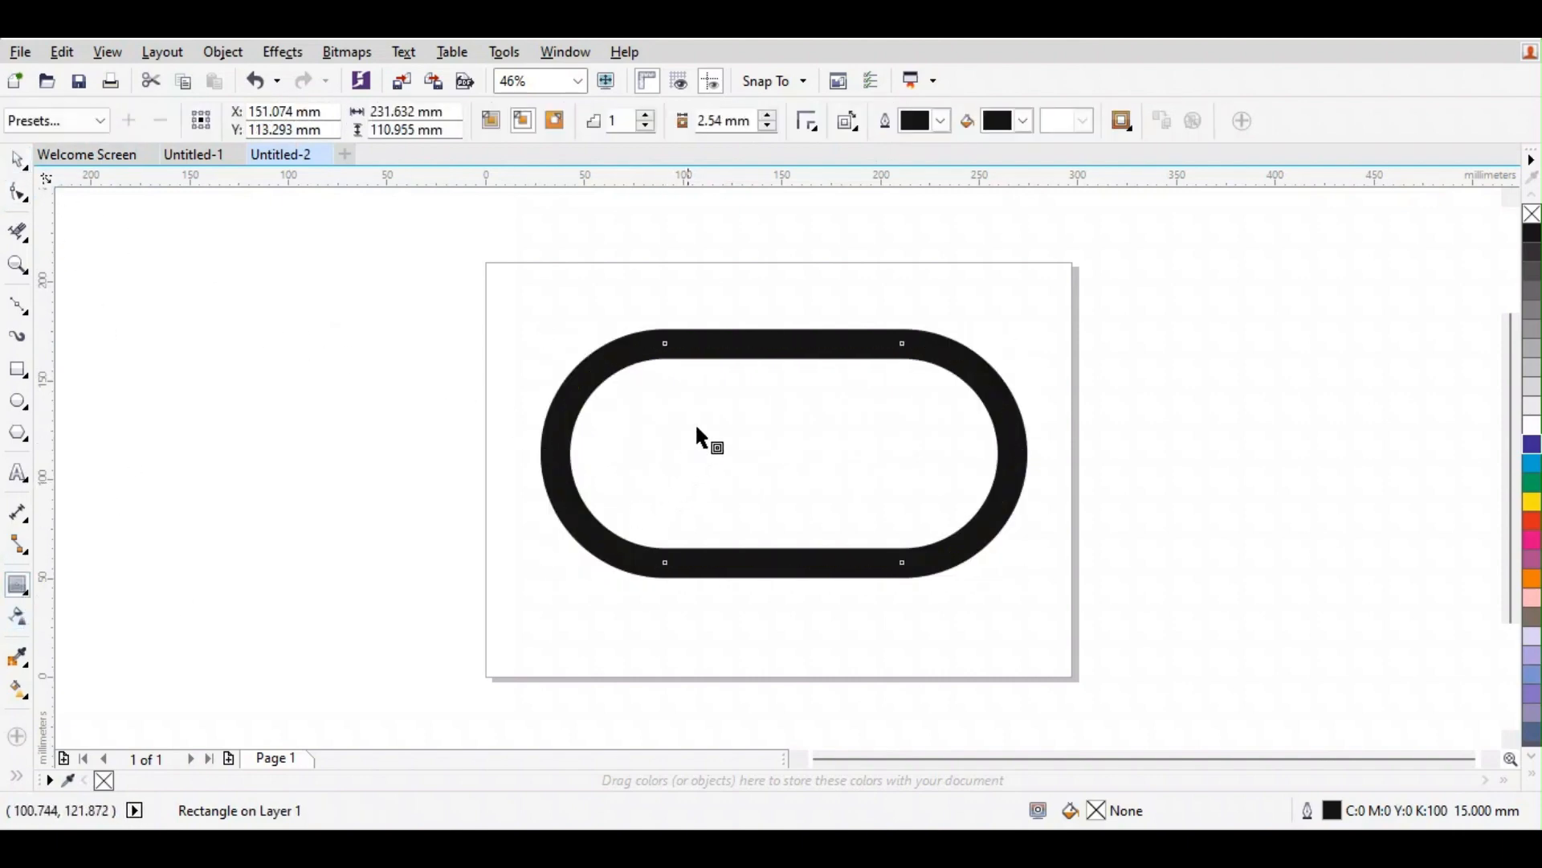
pyautogui.moveTo(778, 343); pyautogui.dragTo(773, 388)
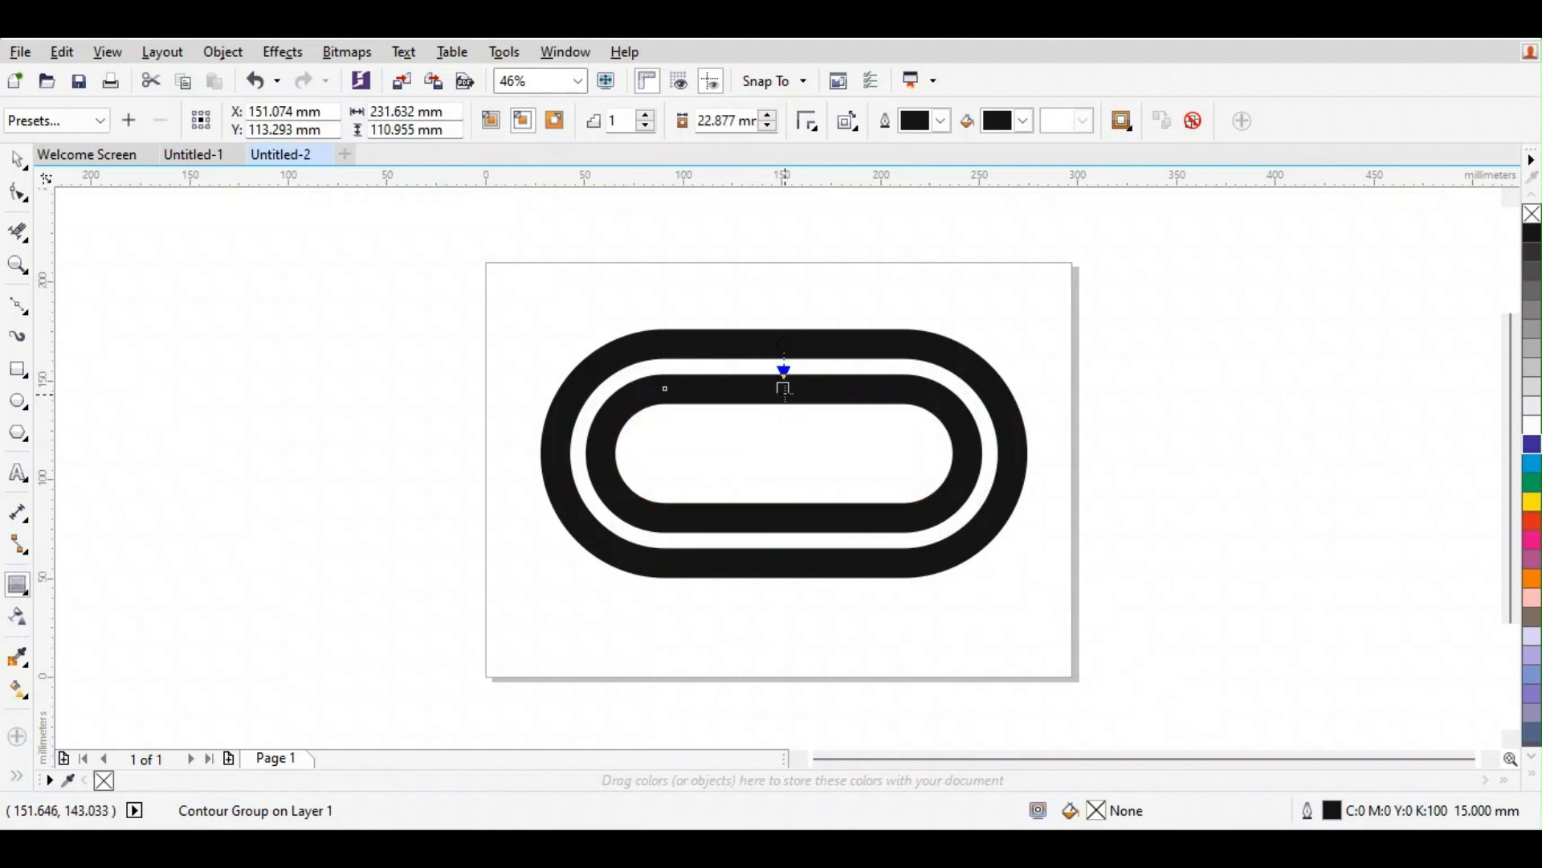
pyautogui.moveTo(783, 388); pyautogui.dragTo(803, 401)
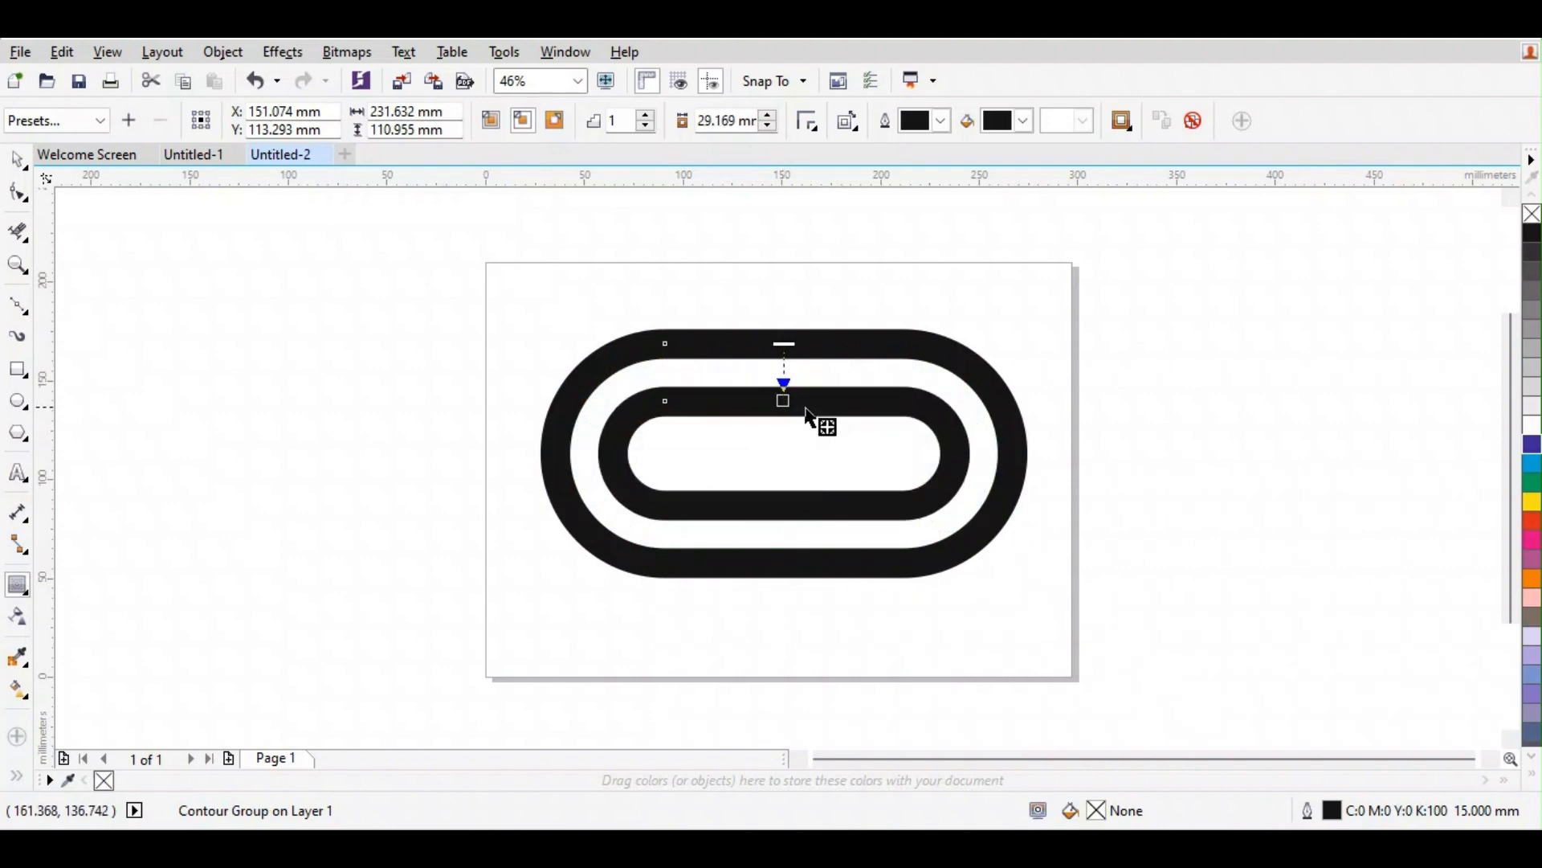
pyautogui.click(17, 159)
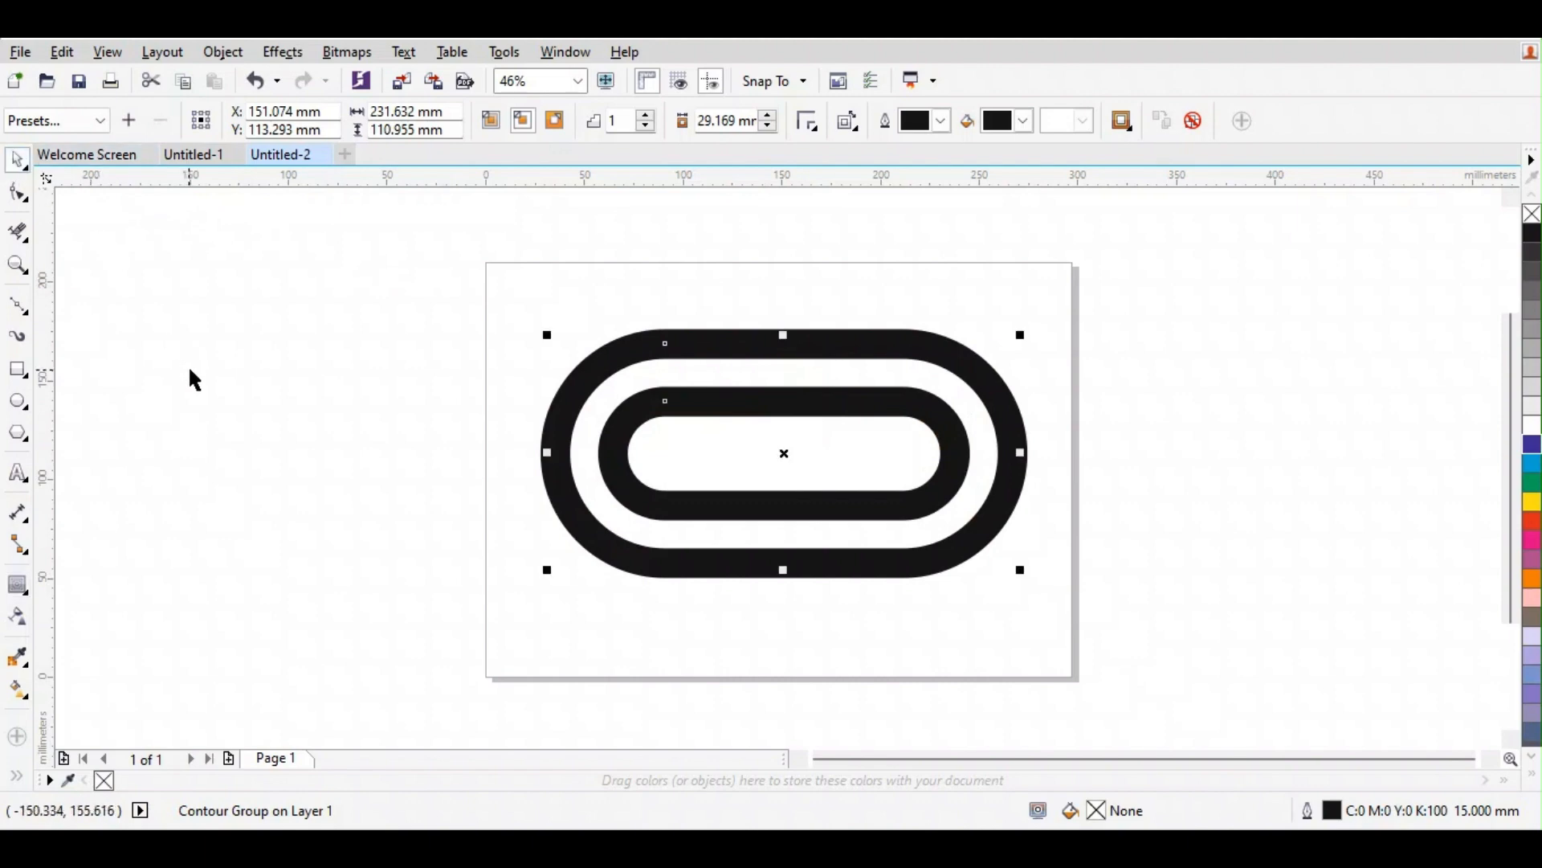
pyautogui.click(469, 310)
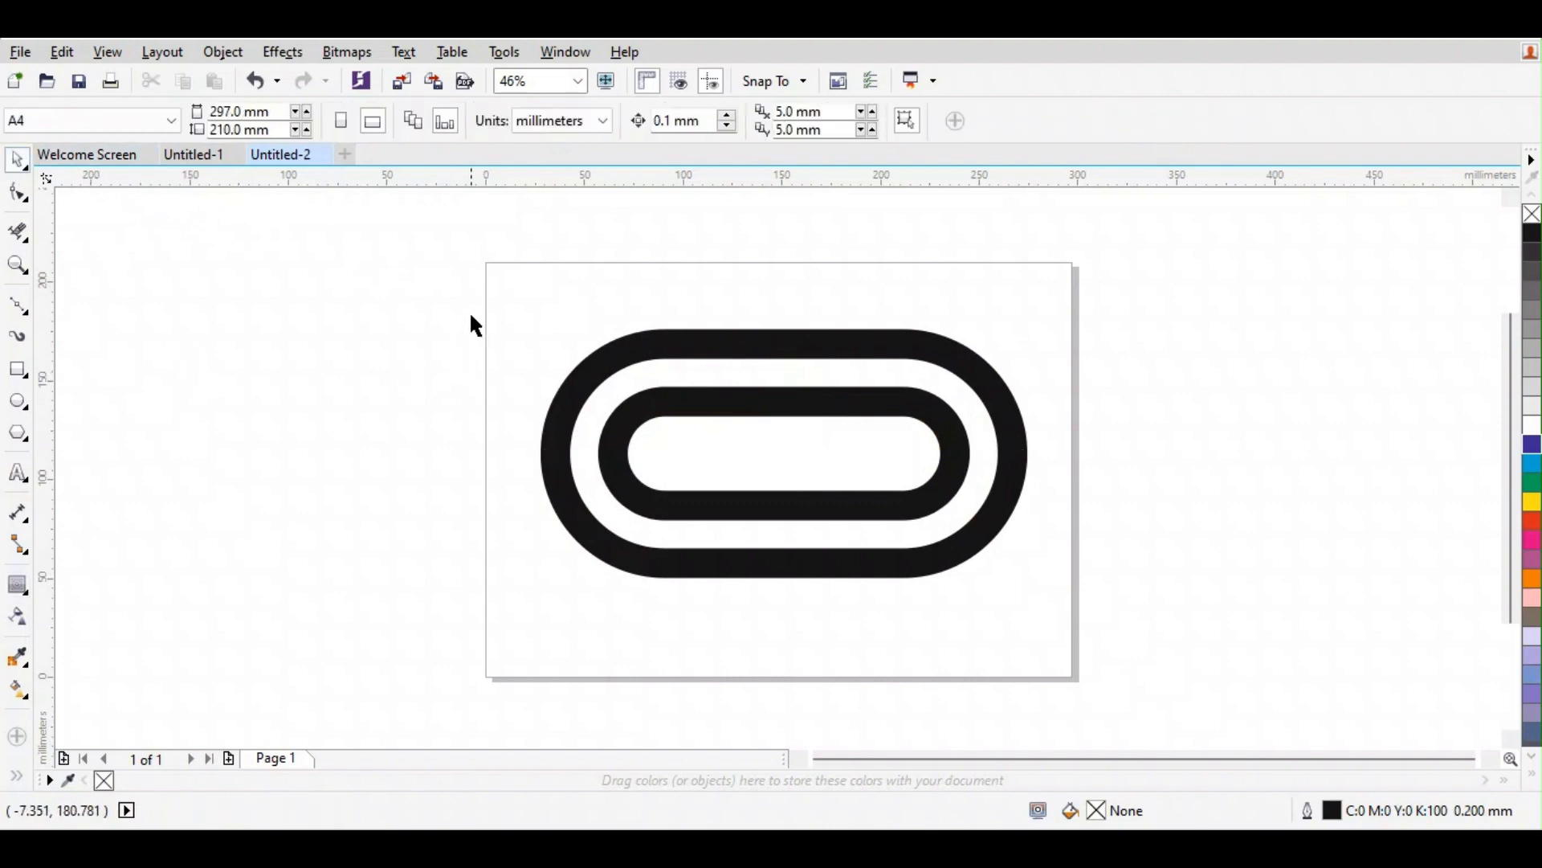
# Step: Draw a straight vertical Freehand line about 242 mm long through the middle of both rings, extending below the page
pyautogui.click(18, 305)
pyautogui.click(29, 312)
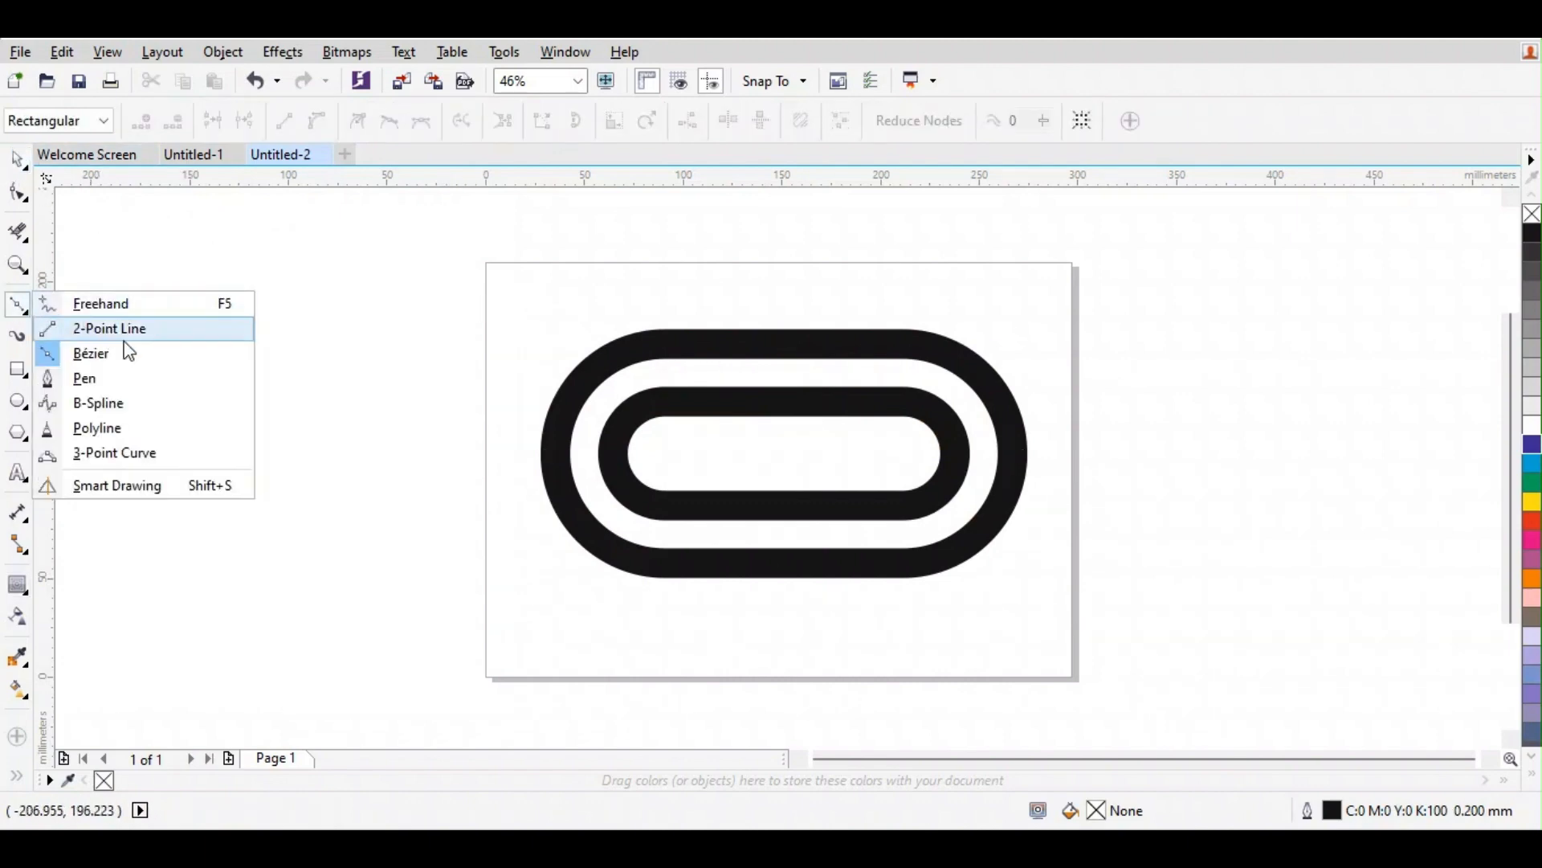
pyautogui.click(128, 303)
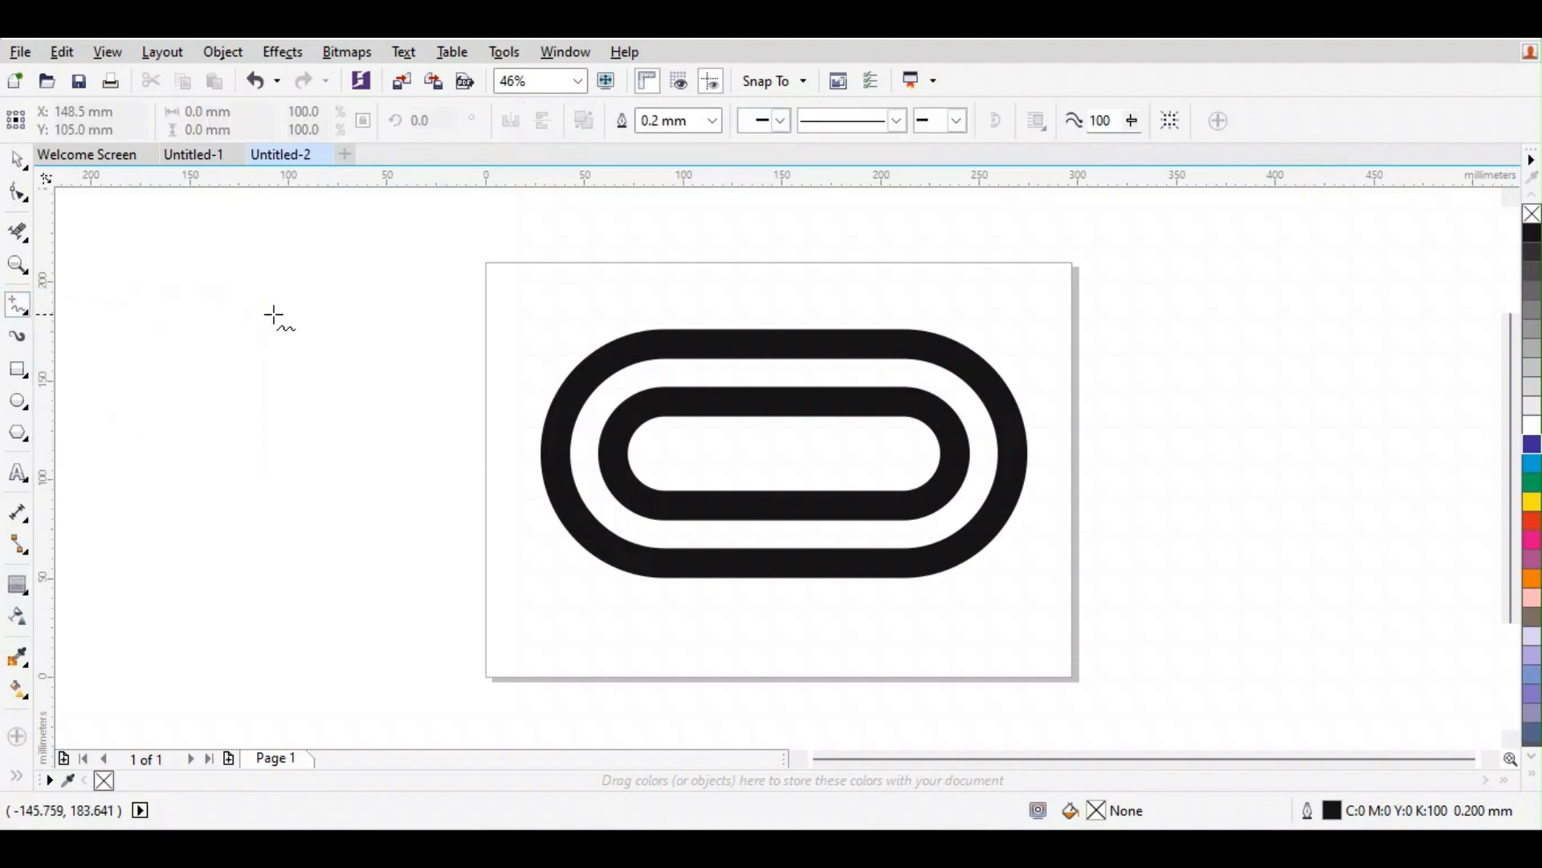
pyautogui.click(771, 299)
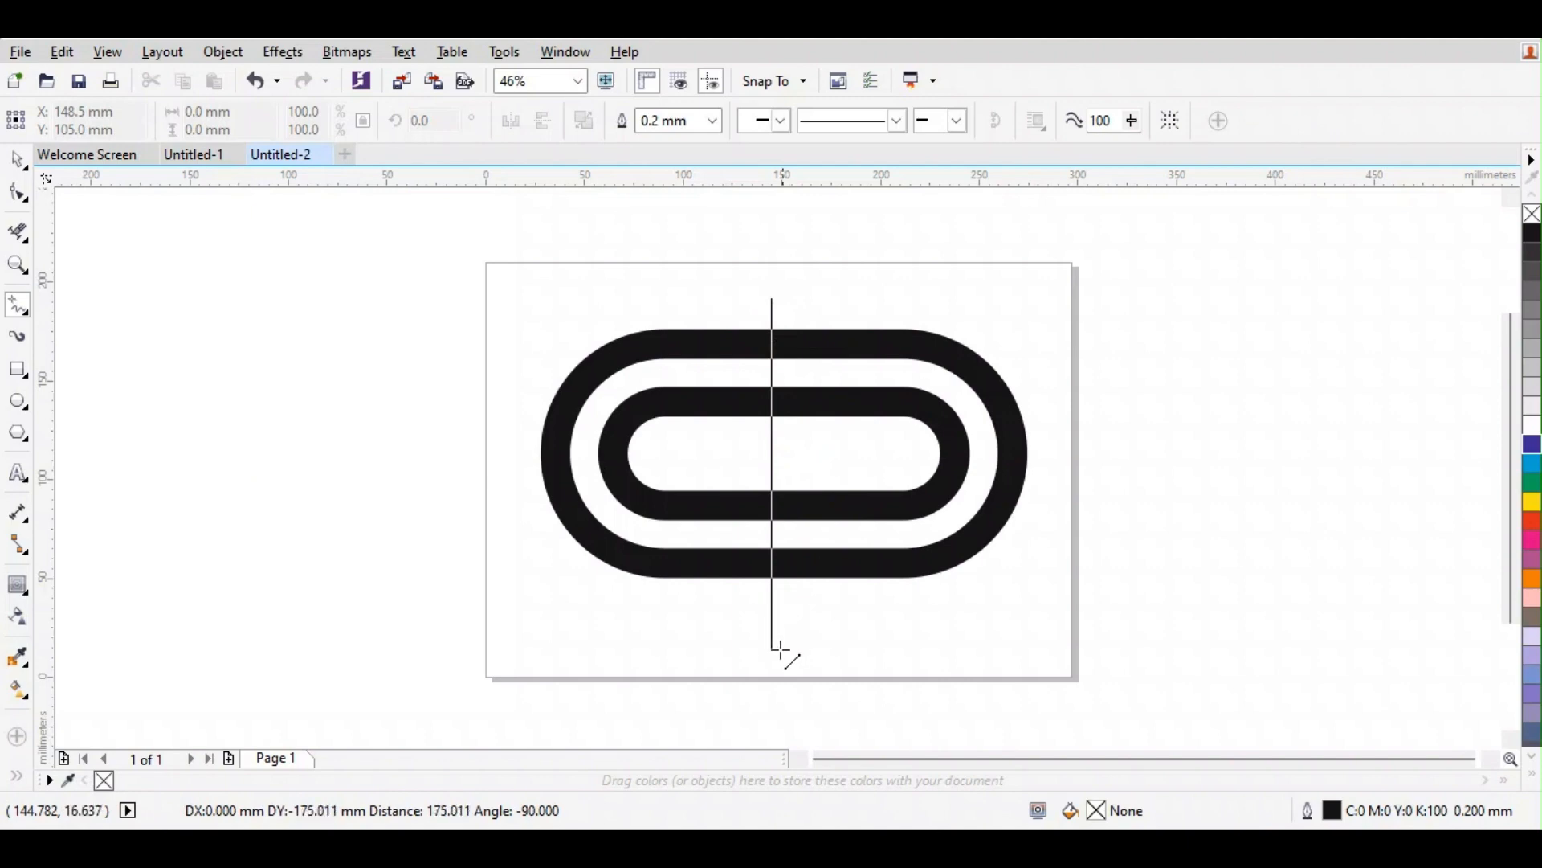
pyautogui.click(772, 728)
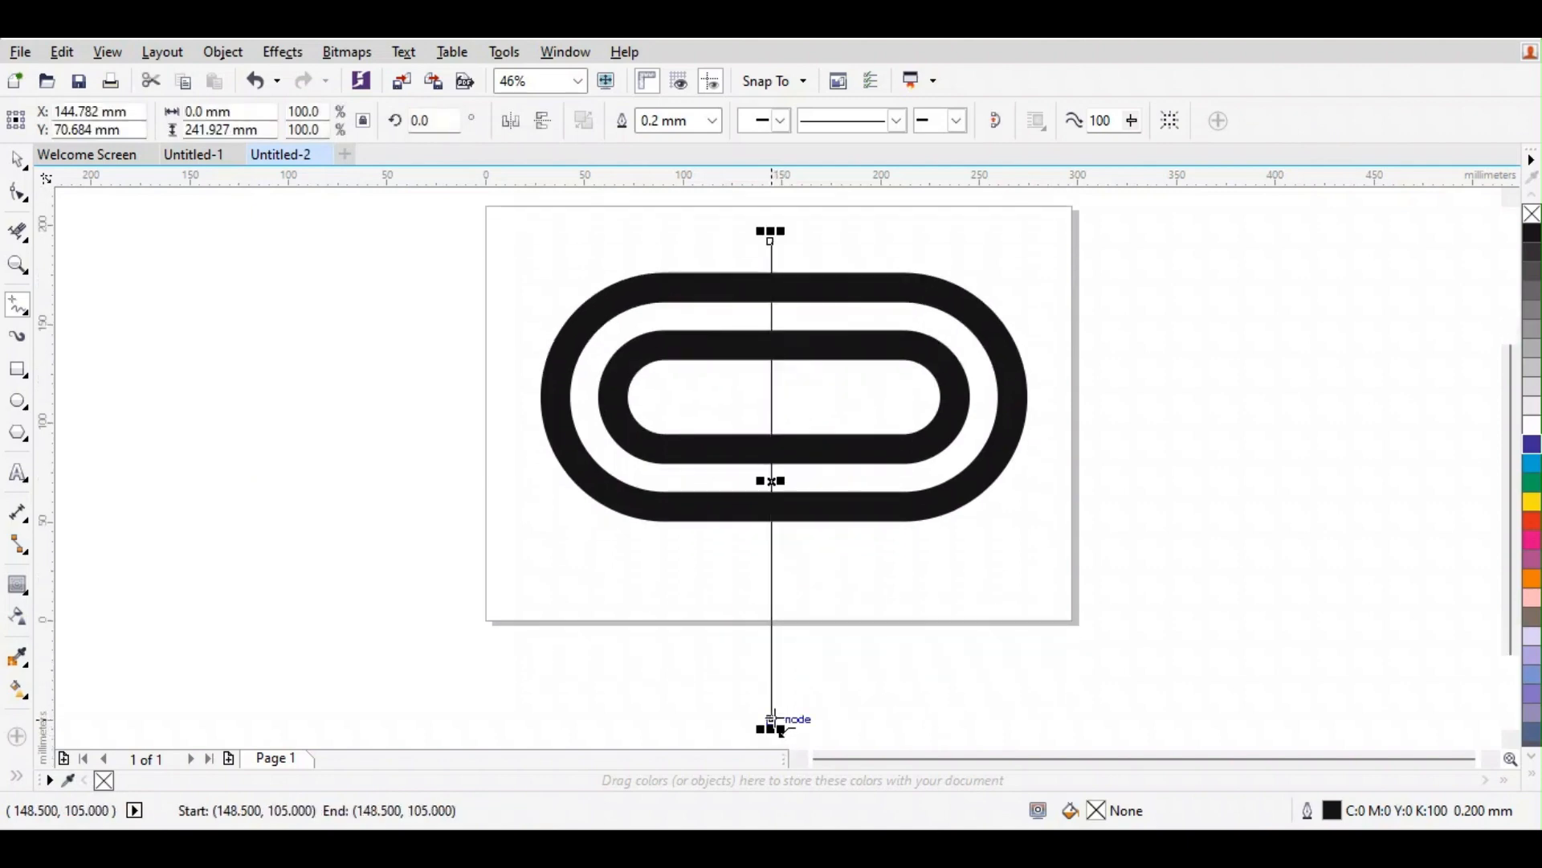
# Step: Set the vertical line's outline width to 15 mm and deselect it
pyautogui.click(18, 161)
pyautogui.click(674, 121)
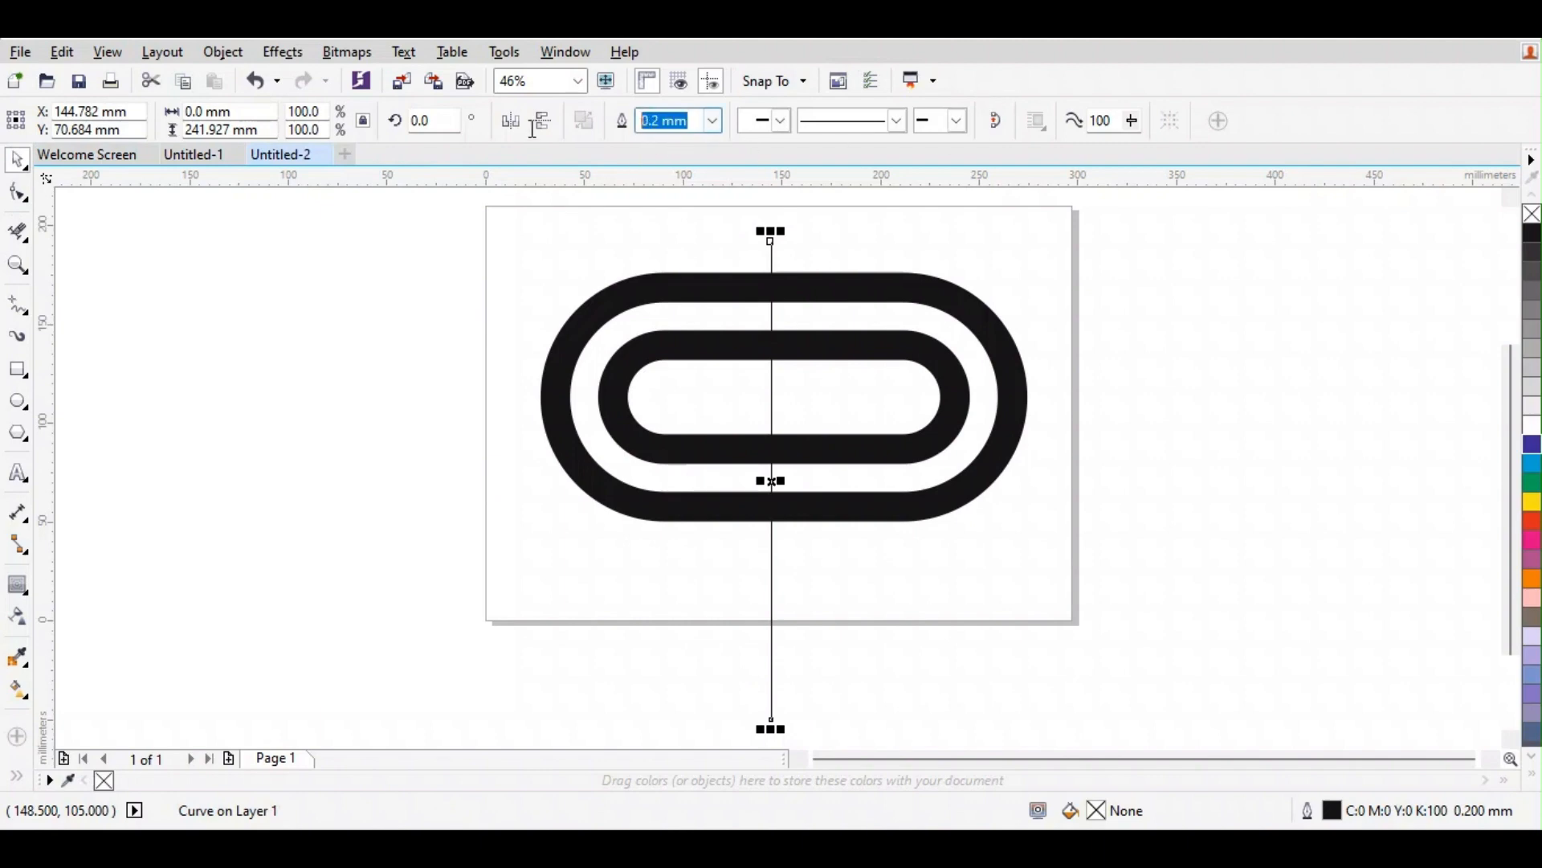
pyautogui.write('15')
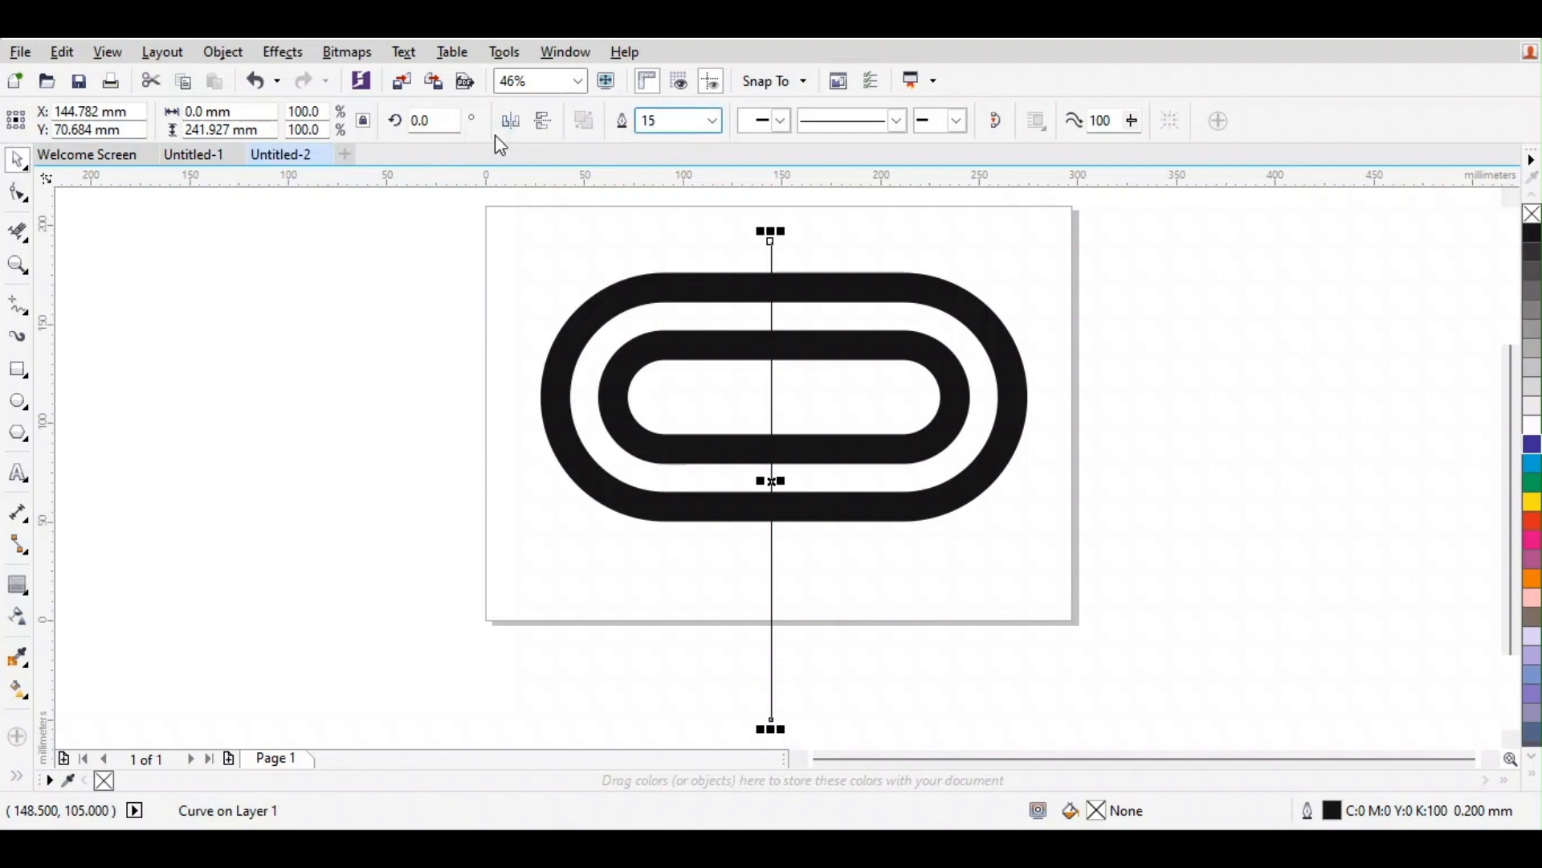
pyautogui.press('Return')
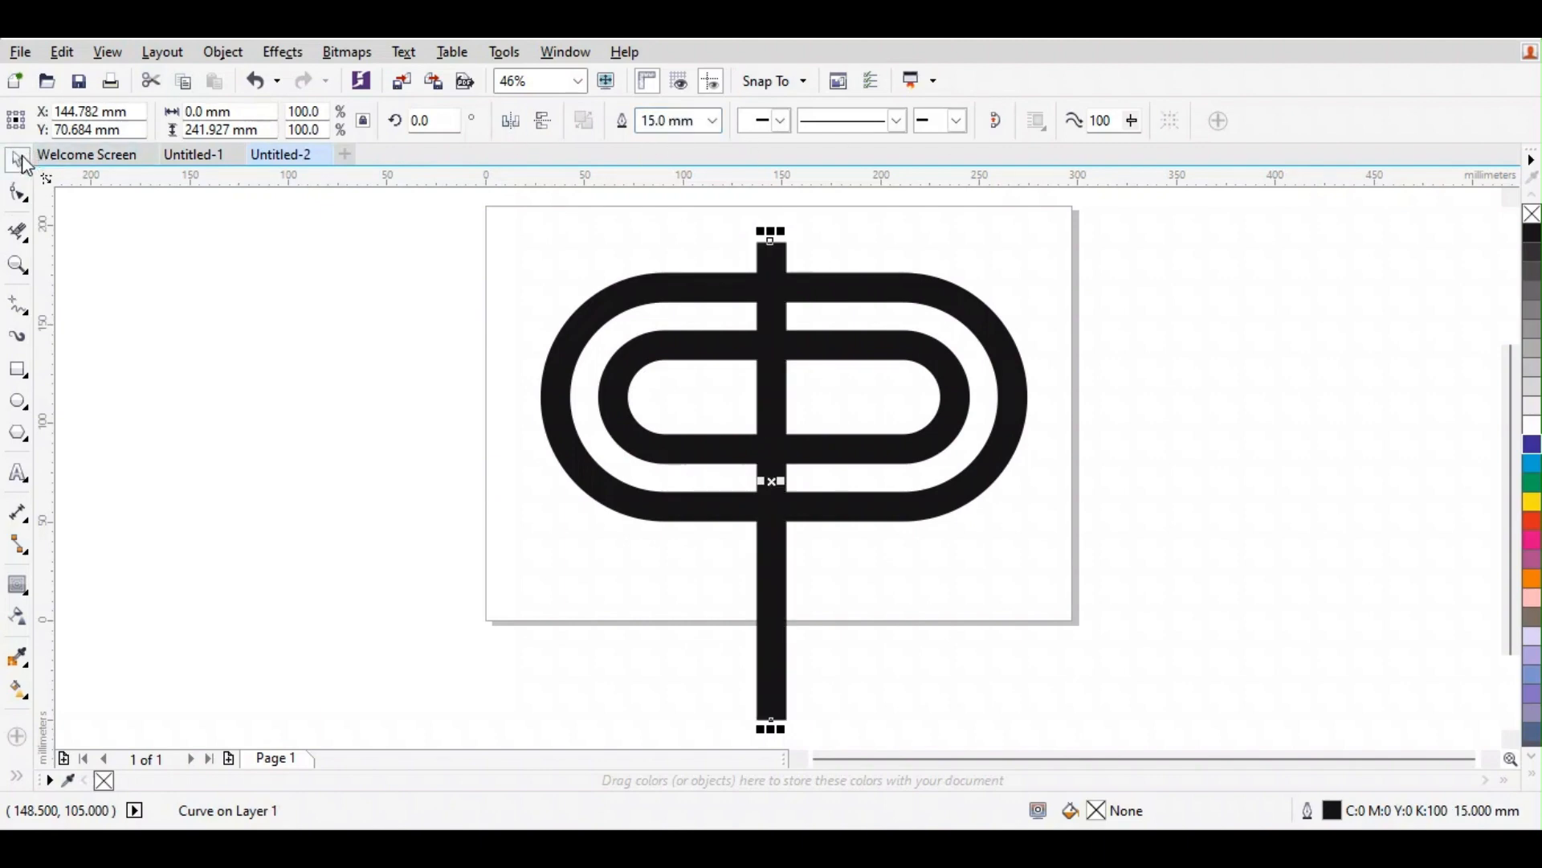
pyautogui.click(262, 433)
# Step: Duplicate the thick vertical line a short distance to its right, and shift both lines slightly to the right
pyautogui.click(763, 599)
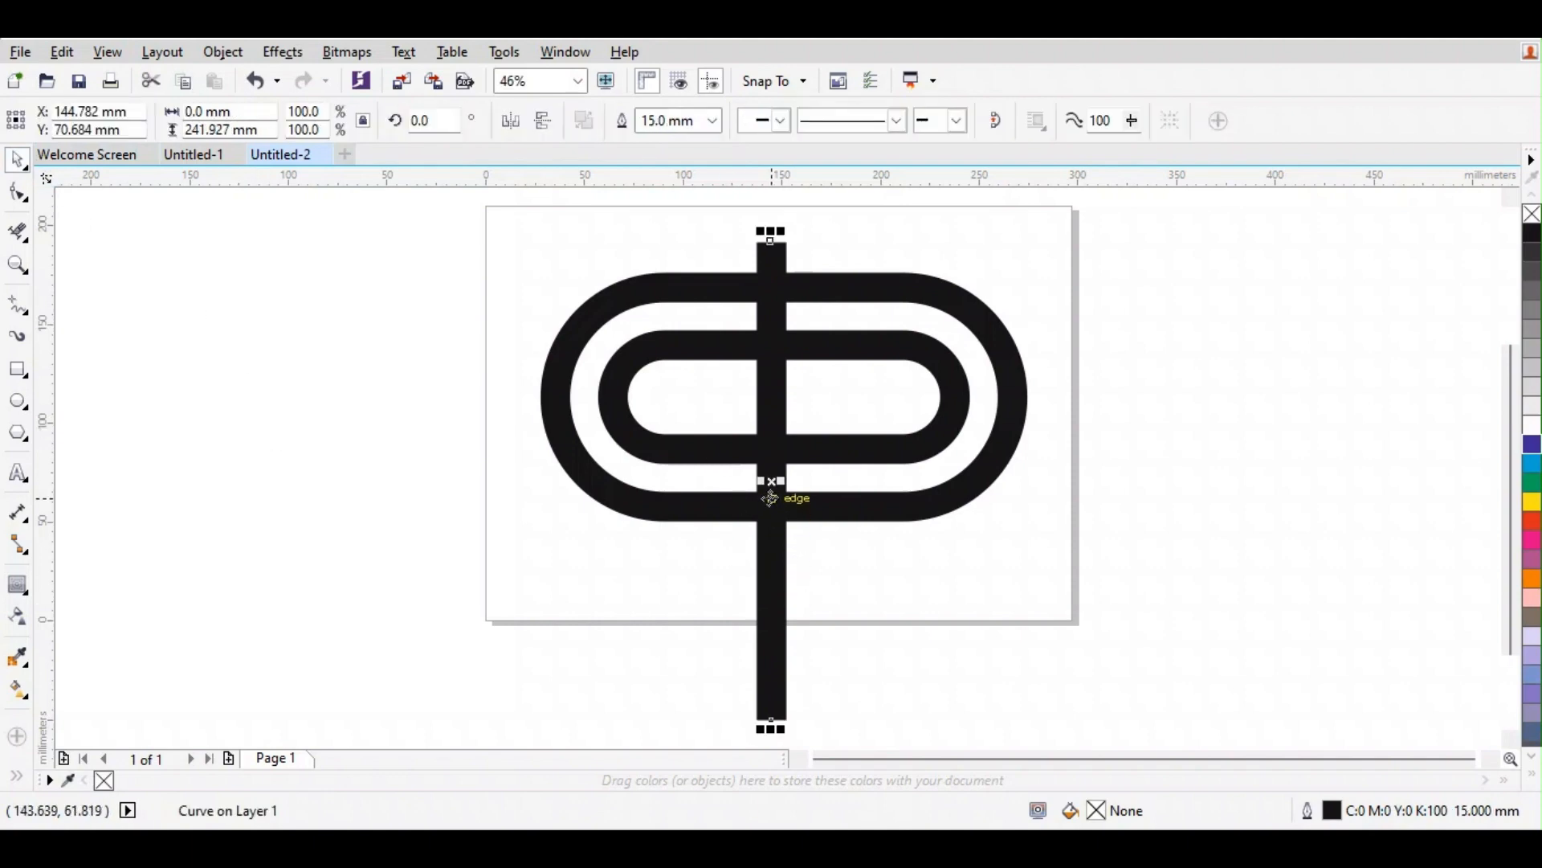
pyautogui.moveTo(776, 481); pyautogui.dragTo(823, 480)
pyautogui.rightClick(822, 480)
pyautogui.click(857, 566)
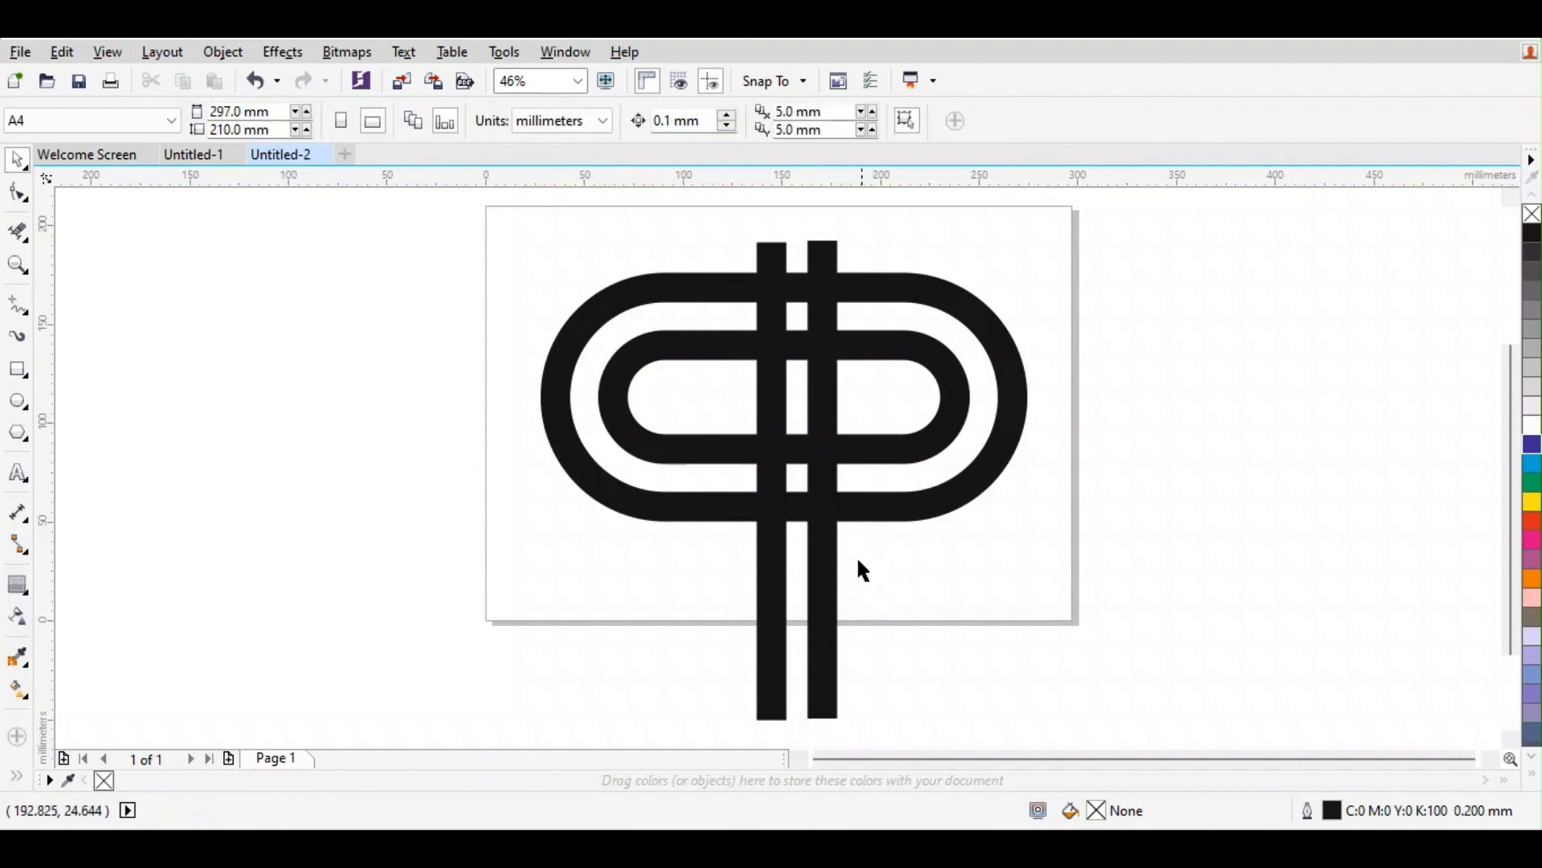
pyautogui.moveTo(753, 225); pyautogui.dragTo(871, 731)
pyautogui.moveTo(802, 435); pyautogui.dragTo(823, 434)
pyautogui.click(1019, 485)
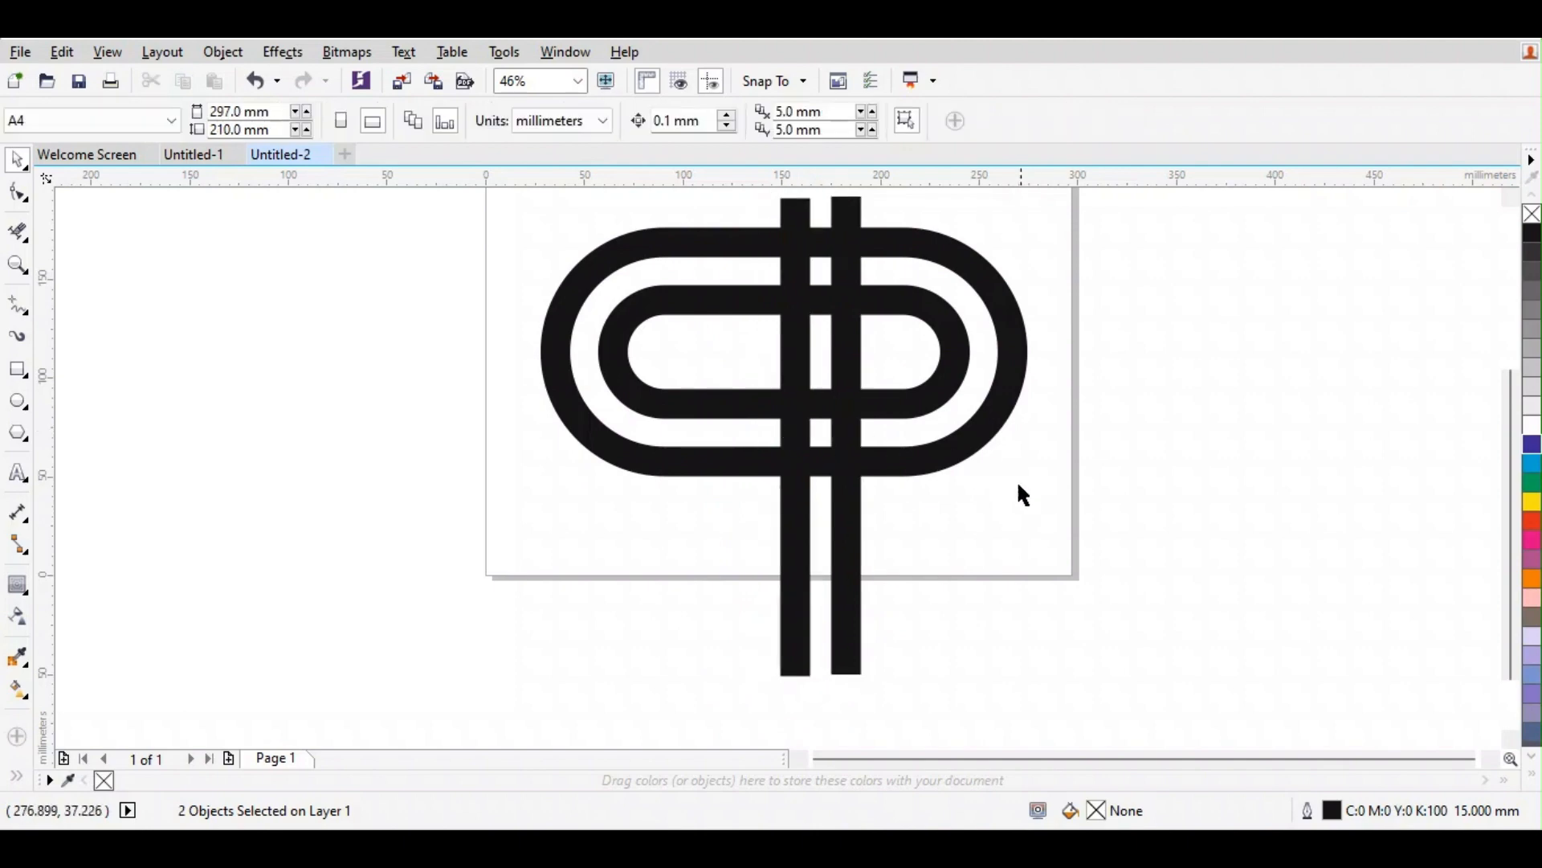
# Step: Draw a straight horizontal Freehand line about 85 mm long across the lower ends of the two vertical bars
pyautogui.scroll(-2, 1022, 494)
pyautogui.scroll(2, 984, 472)
pyautogui.scroll(-1, 980, 482)
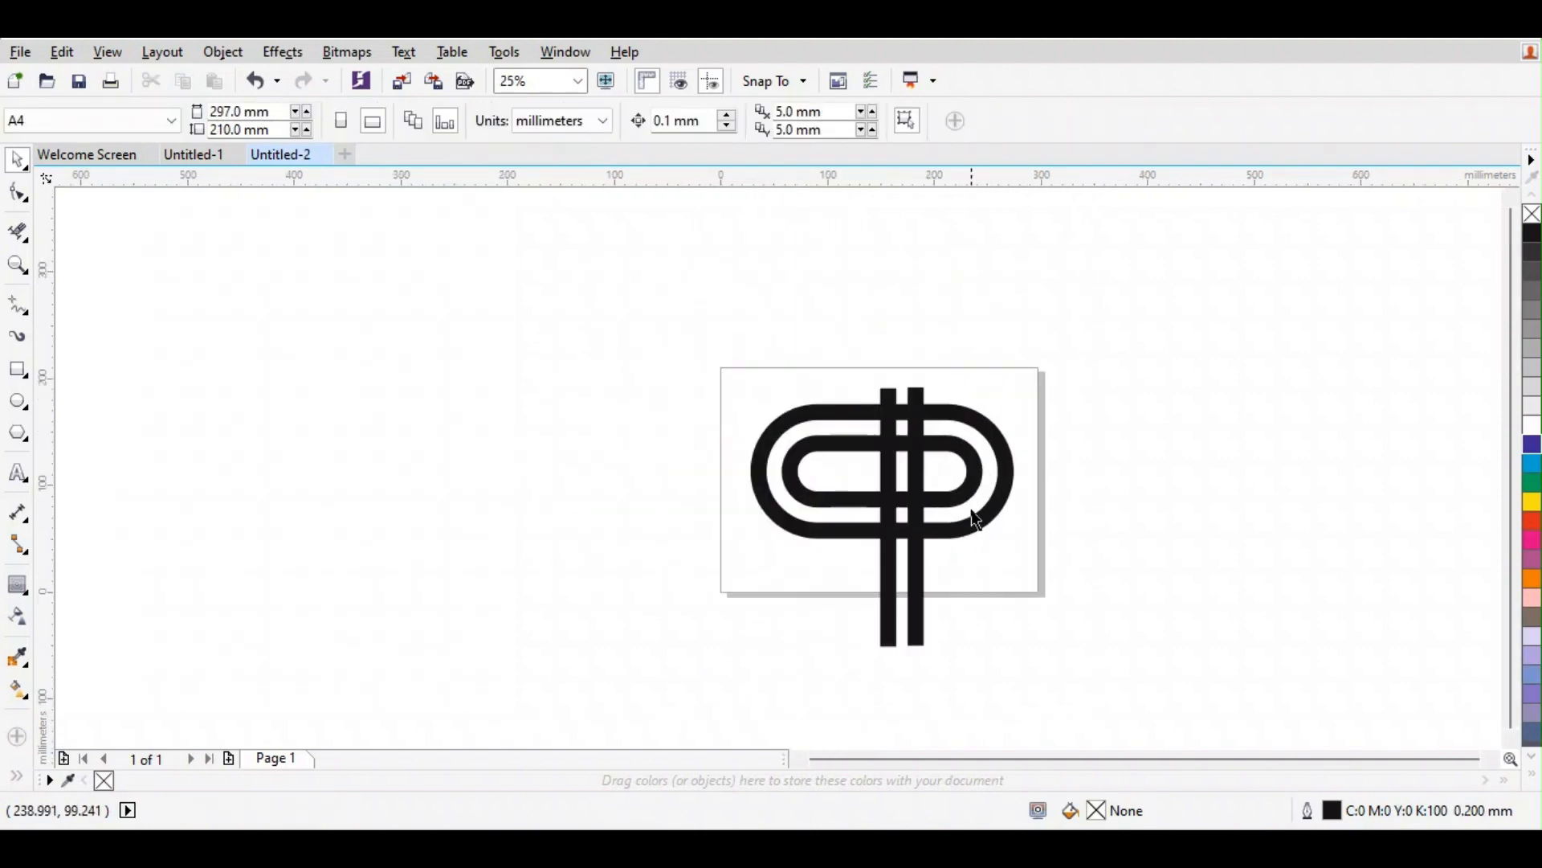
pyautogui.scroll(2, 943, 569)
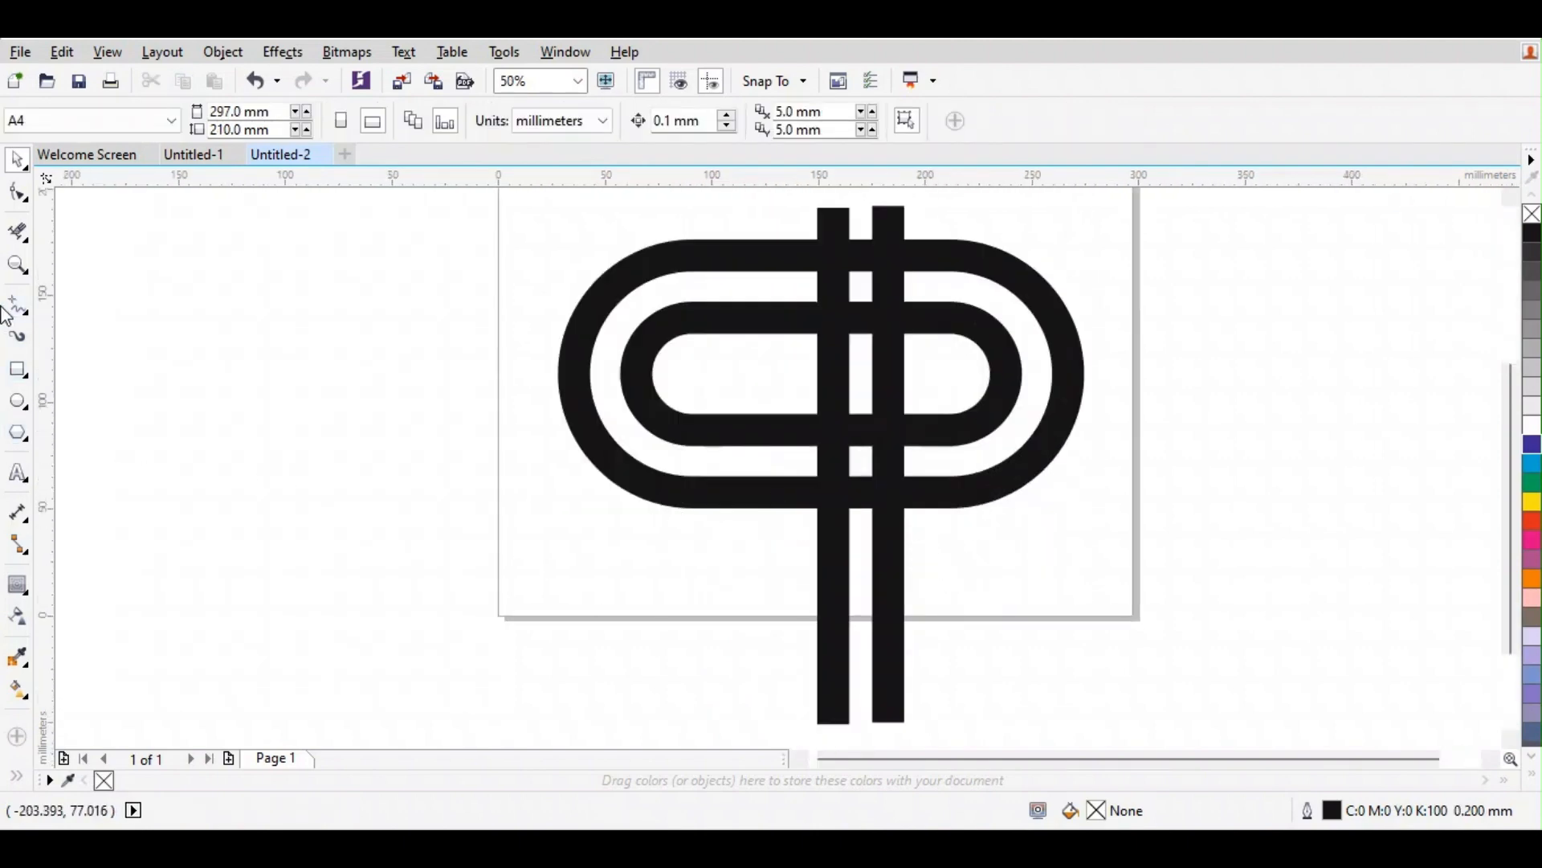
pyautogui.click(14, 310)
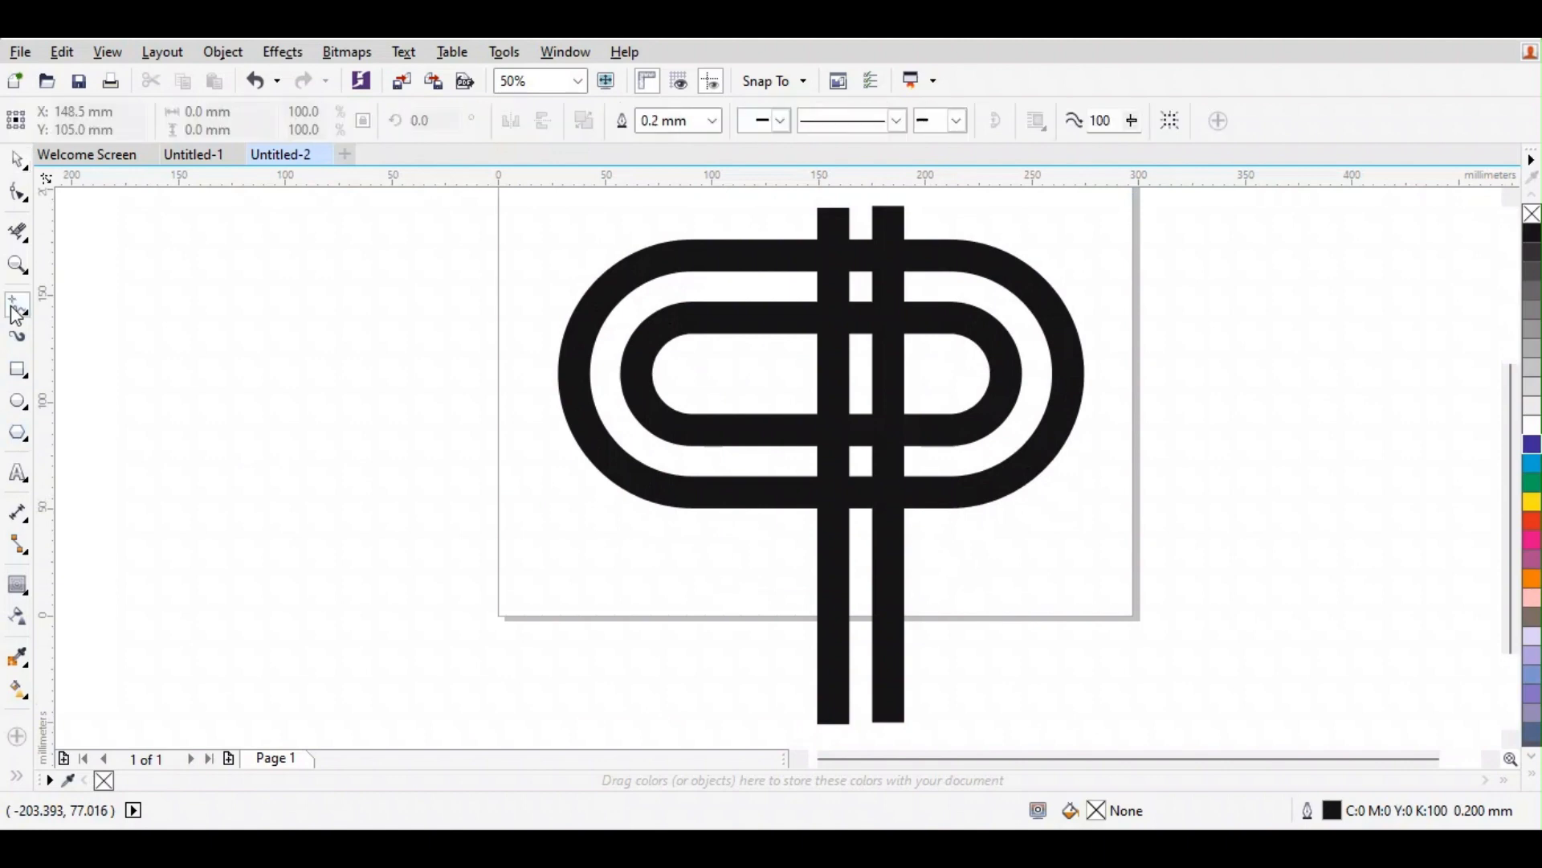
pyautogui.click(783, 685)
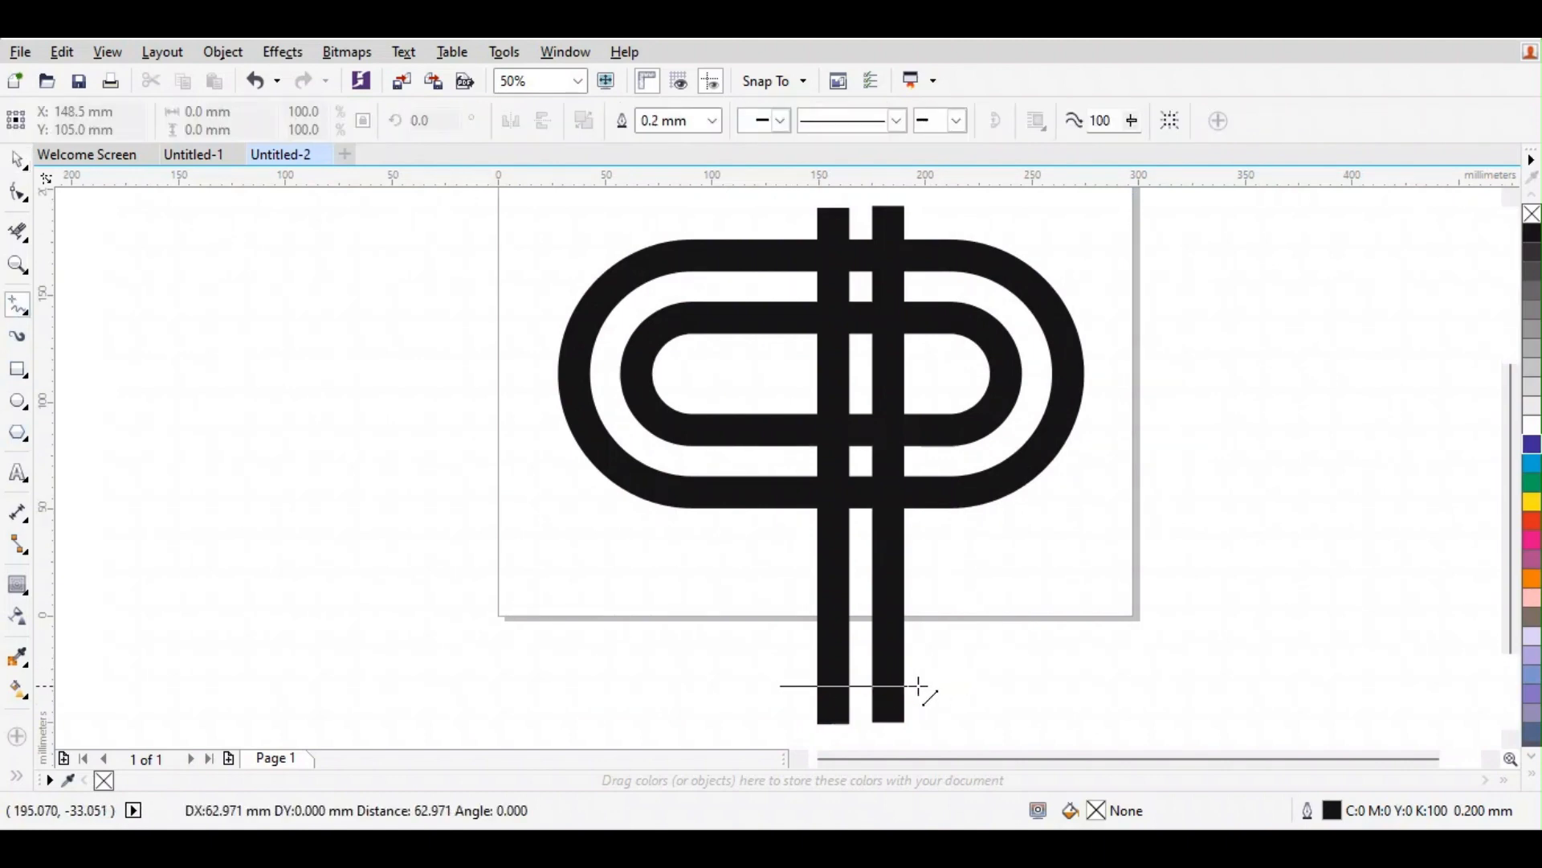
pyautogui.click(972, 685)
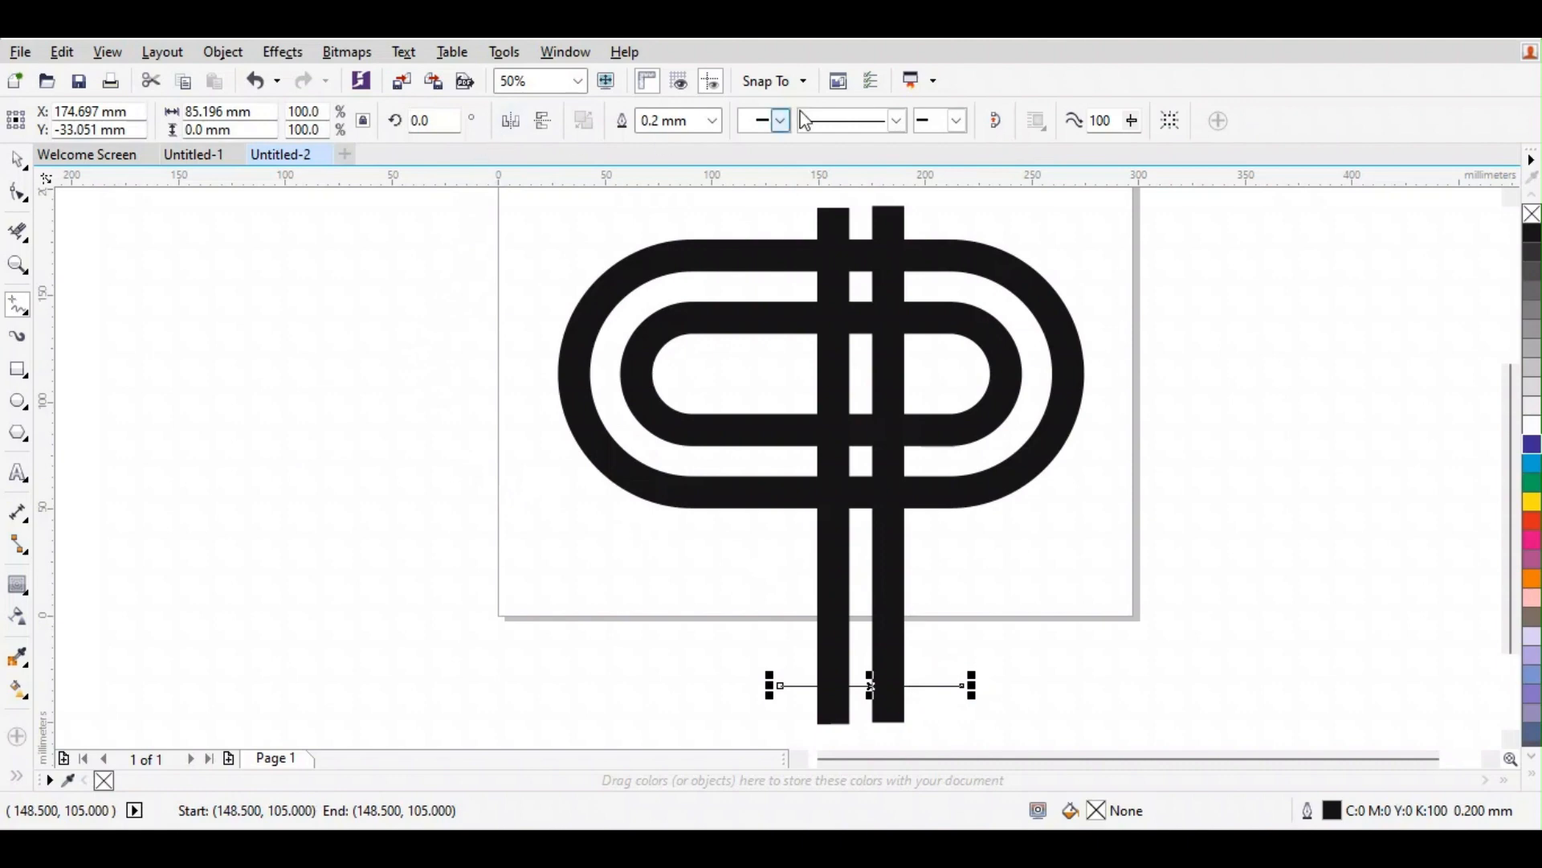
# Step: Set the horizontal line's outline width to 15 mm and deselect it
pyautogui.click(678, 120)
pyautogui.write('15')
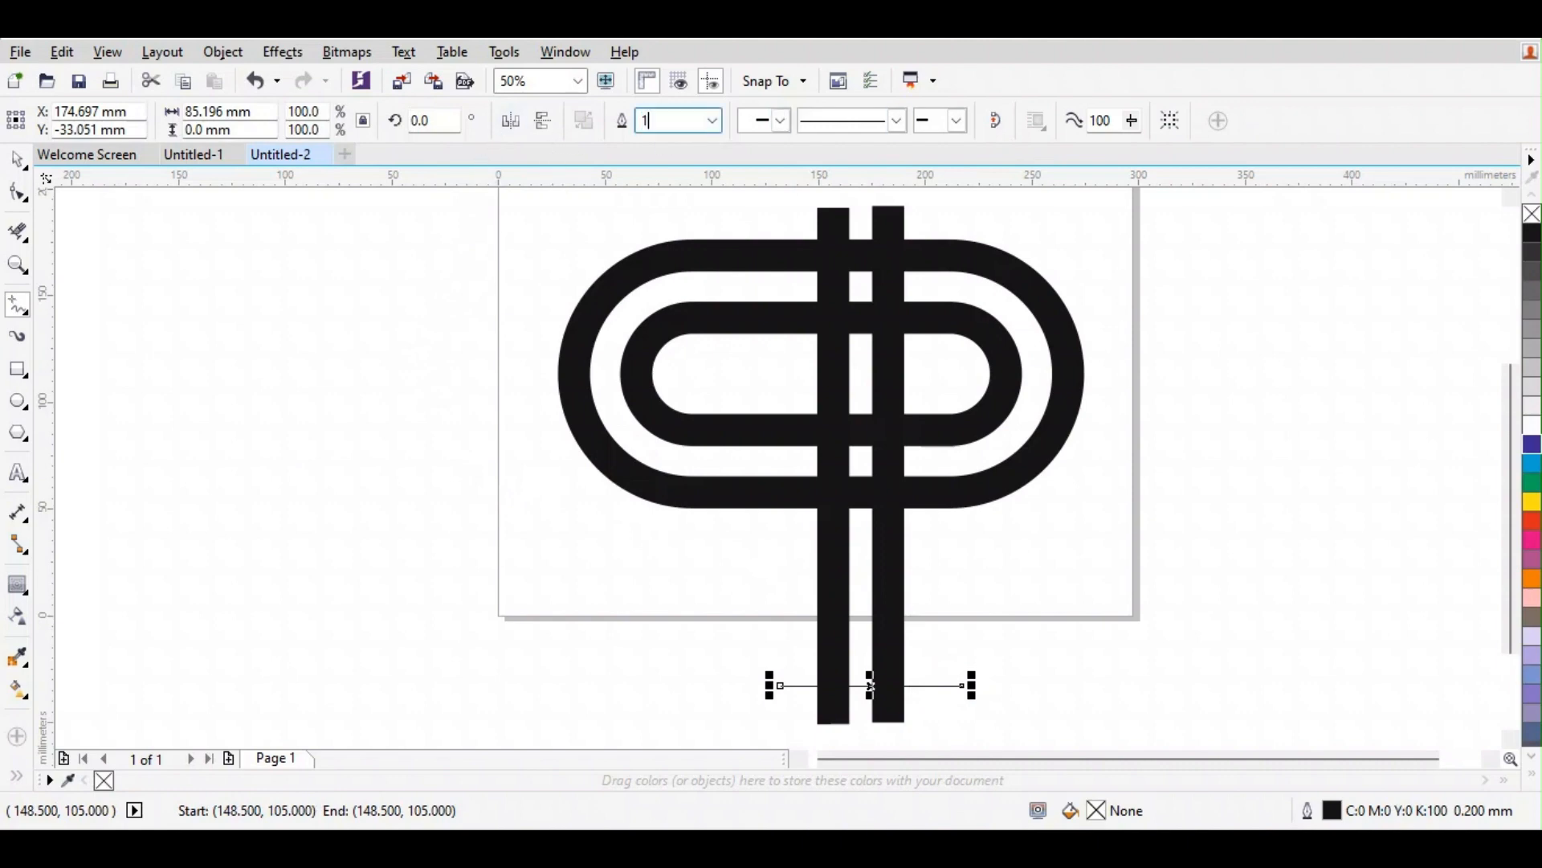
pyautogui.press('Return')
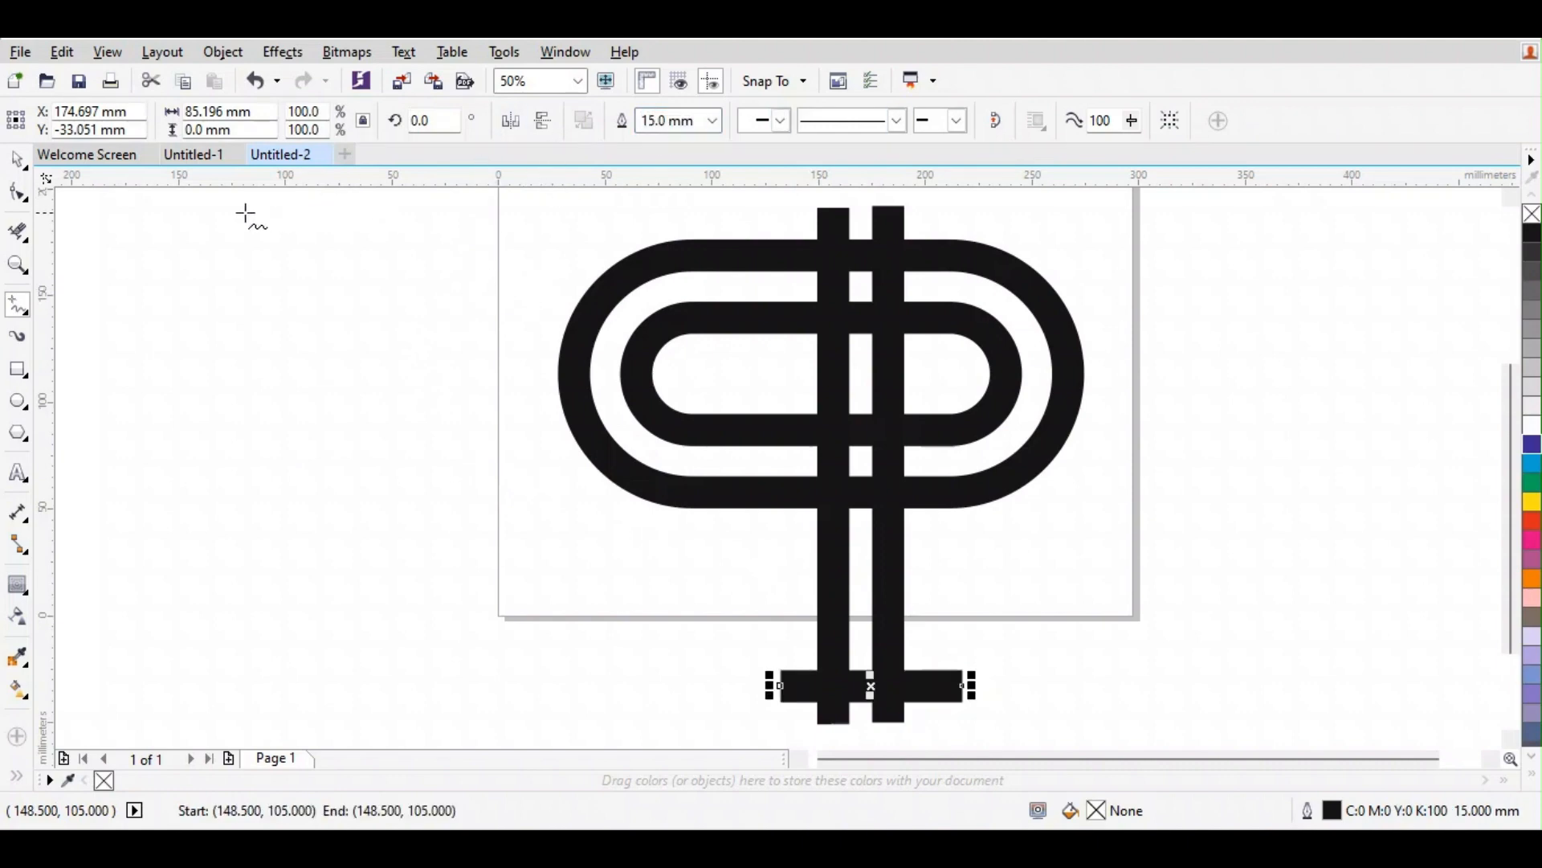
pyautogui.press('space')
pyautogui.click(258, 416)
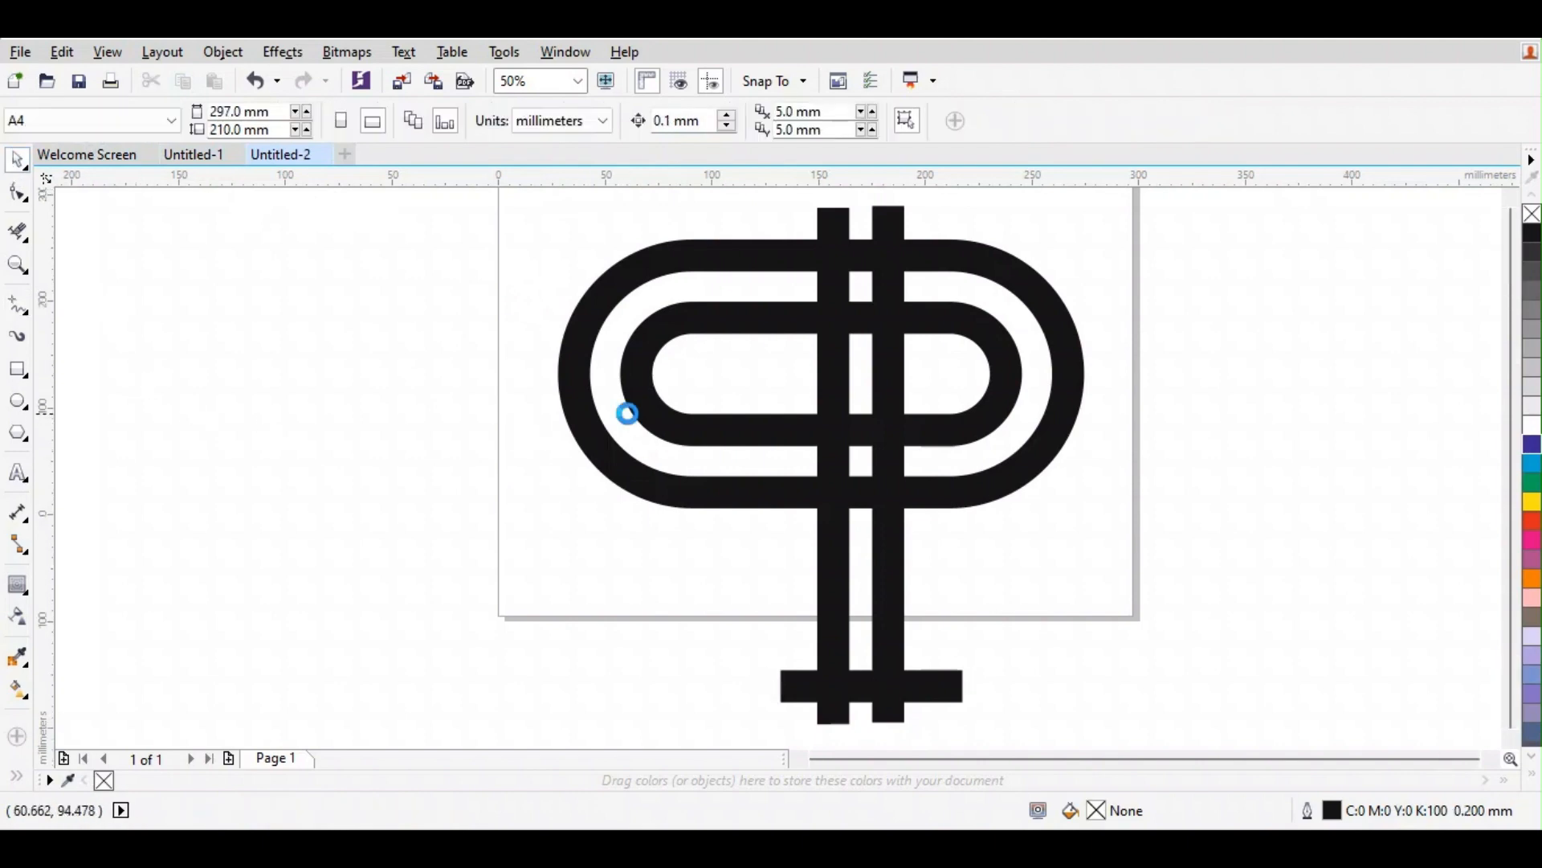
# Step: Try deleting the left vertical bar's protruding upper end with Virtual Segment Delete, and undo the deletion
pyautogui.scroll(-3, 628, 413)
pyautogui.scroll(3, 816, 380)
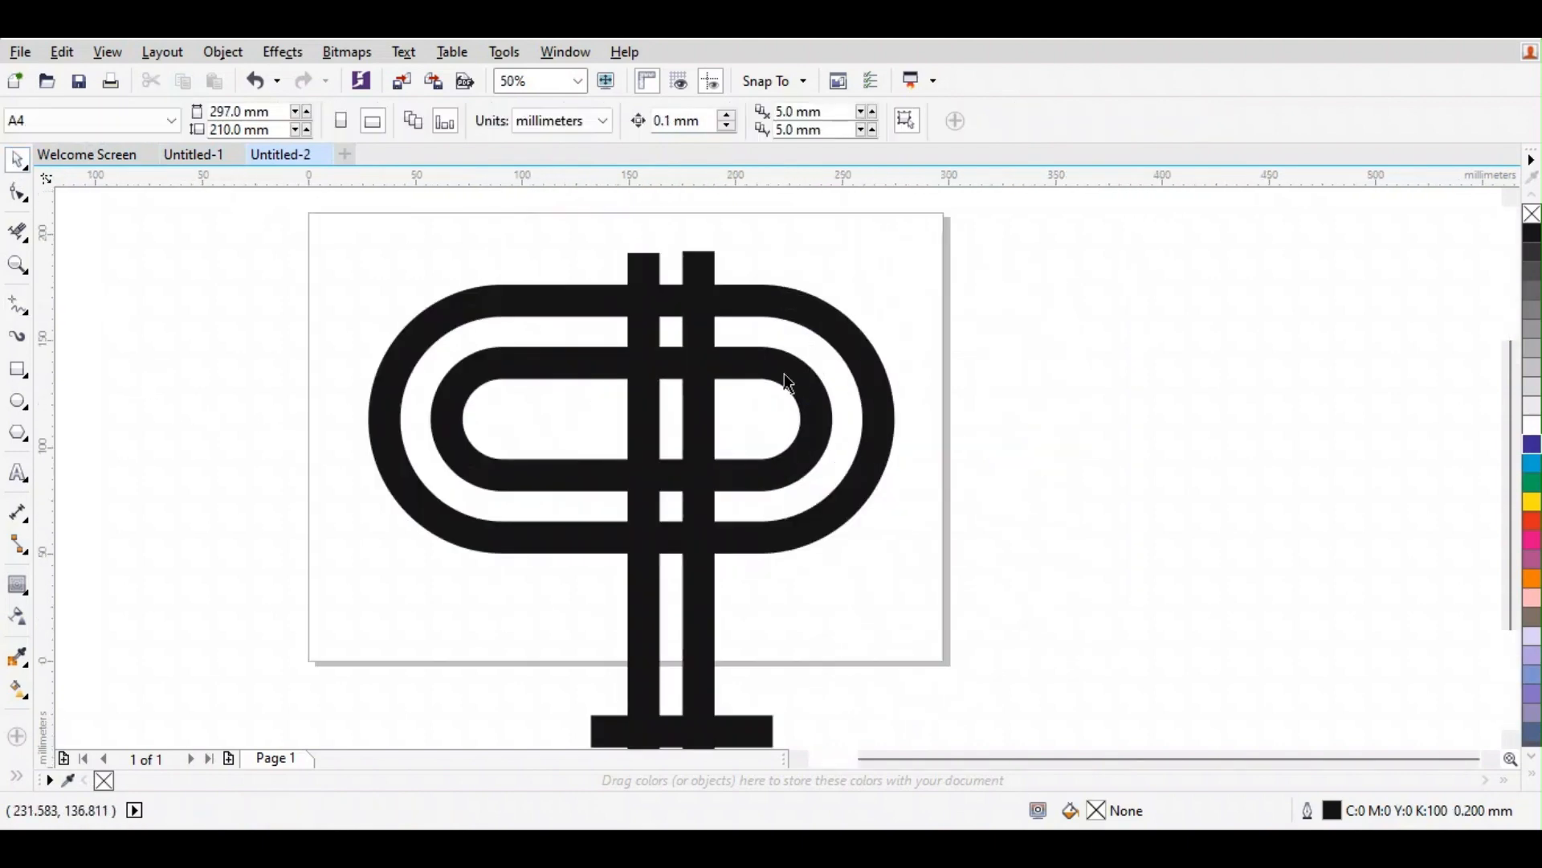
pyautogui.click(17, 234)
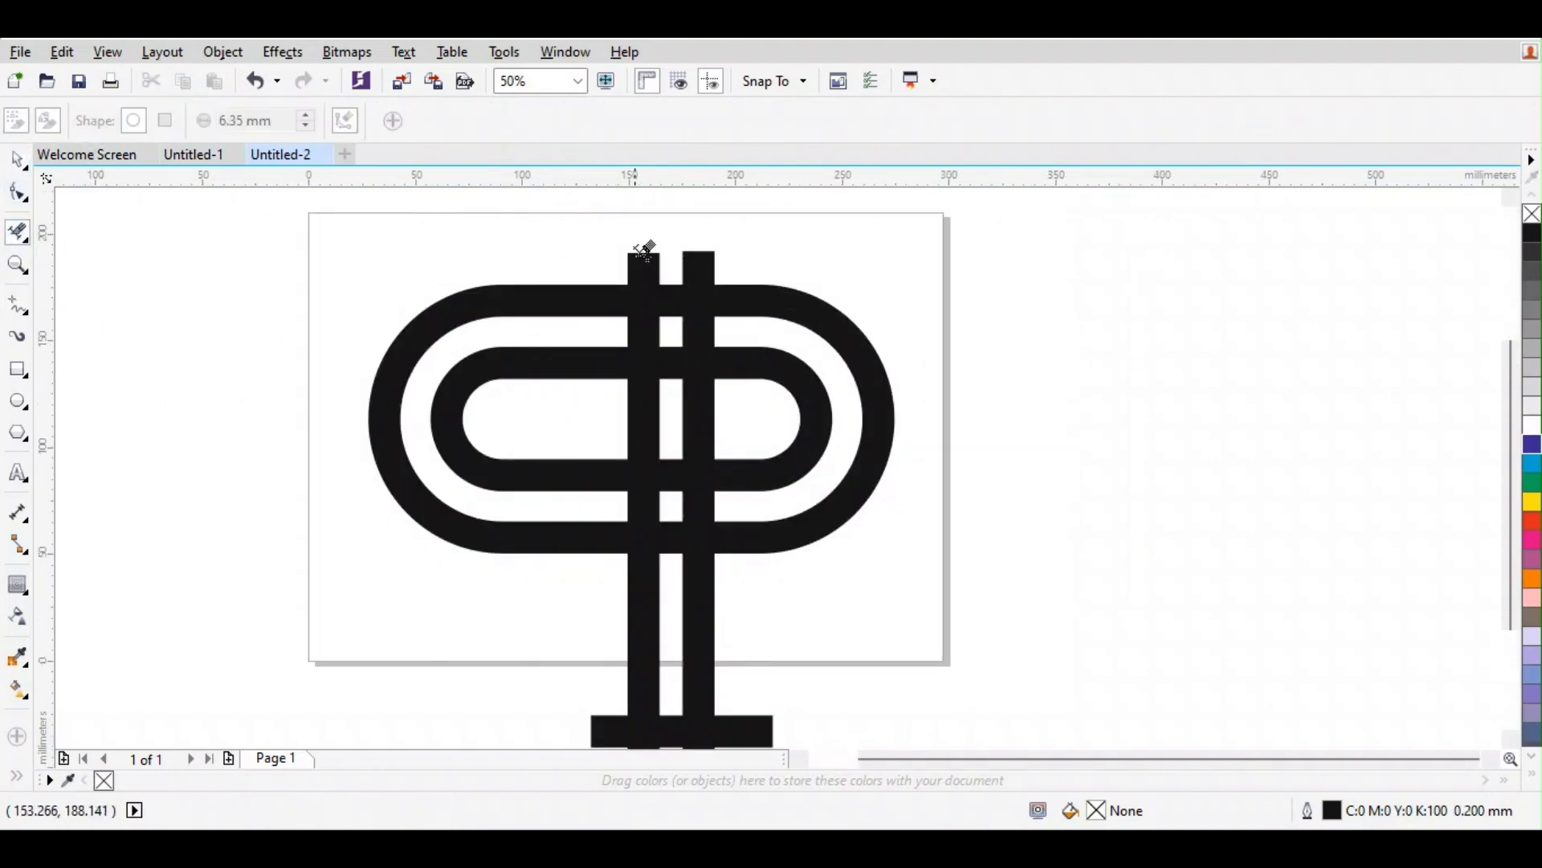
pyautogui.click(645, 261)
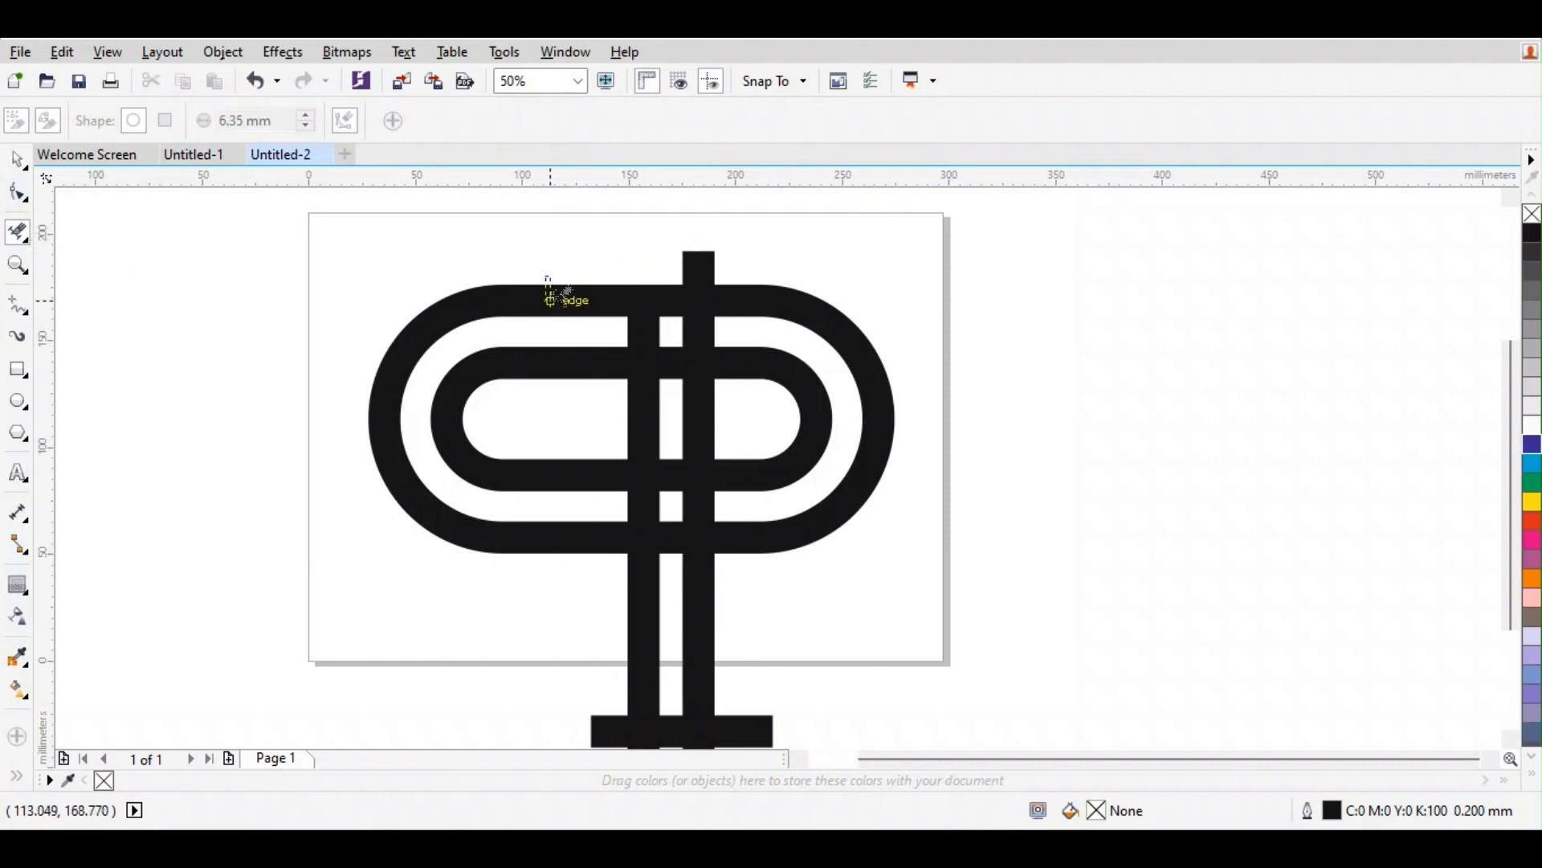
pyautogui.click(7, 167)
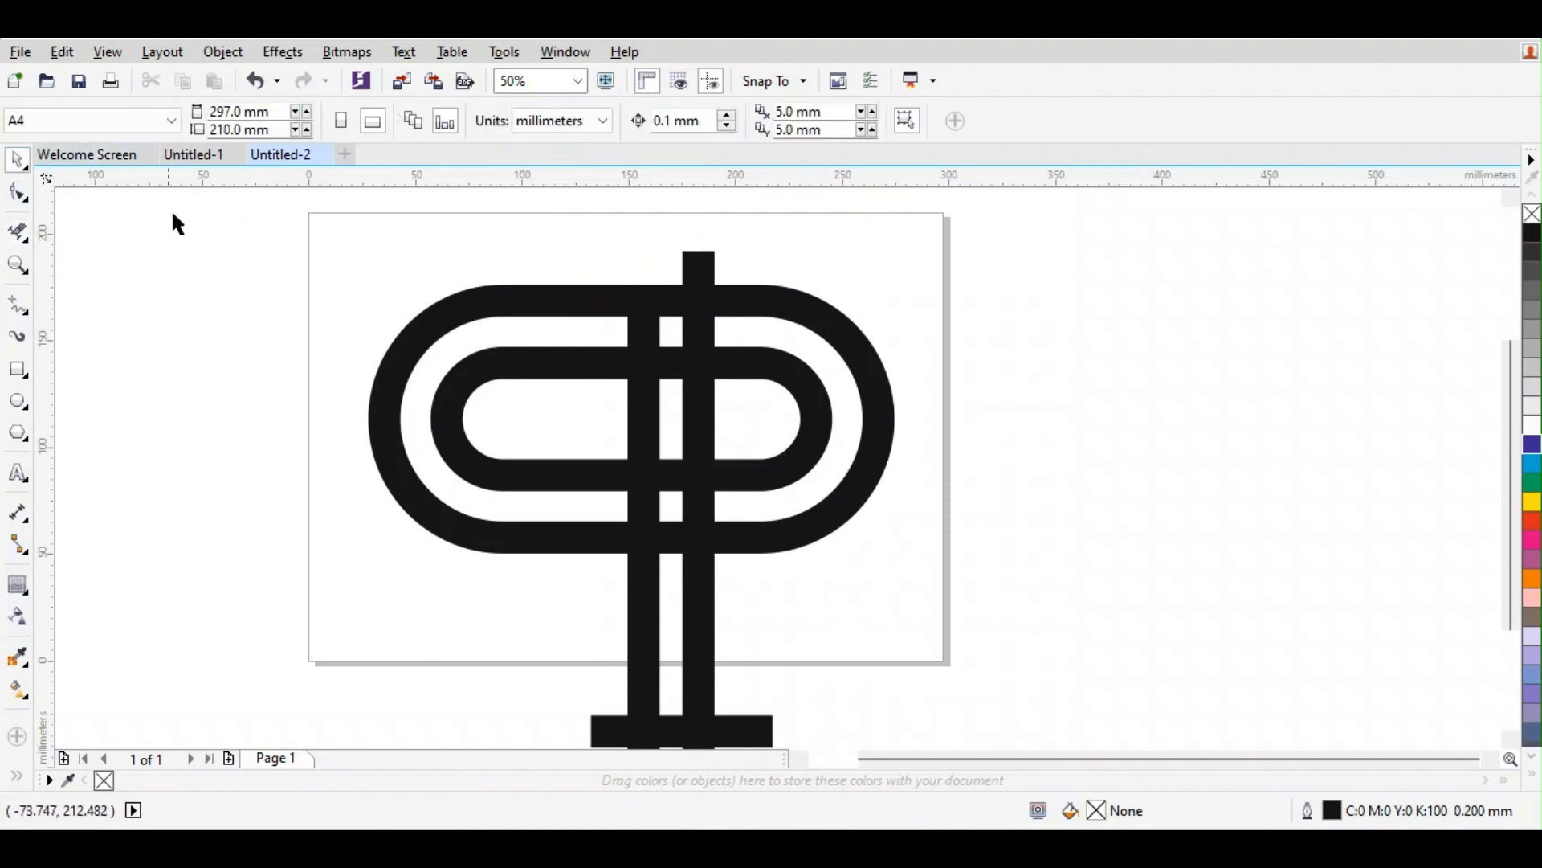
pyautogui.hotkey('ctrl', 'z')
pyautogui.rightClick(442, 337)
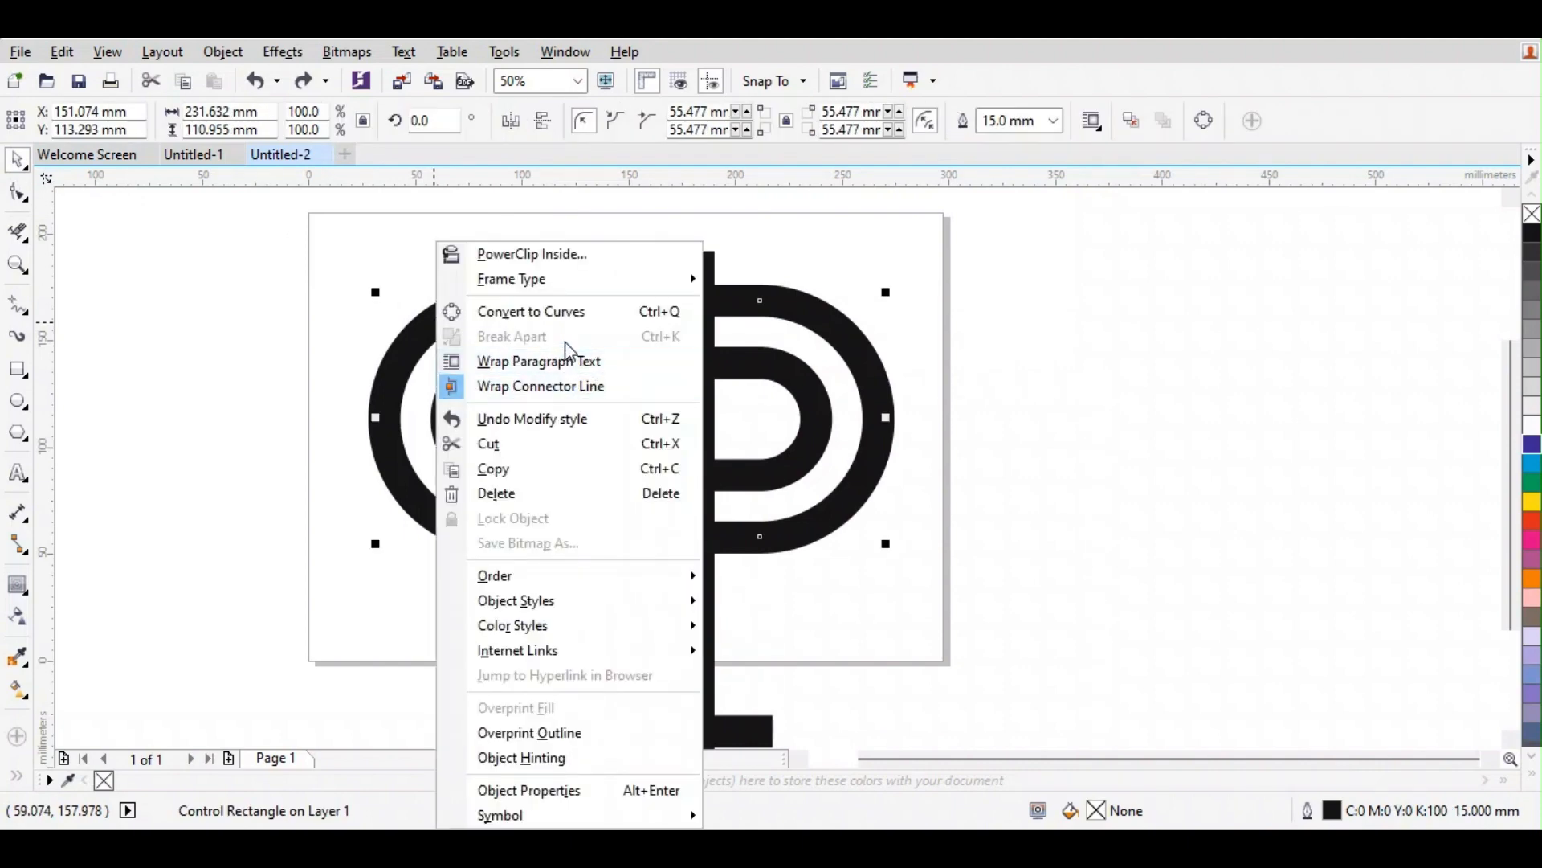
pyautogui.click(313, 337)
pyautogui.click(88, 321)
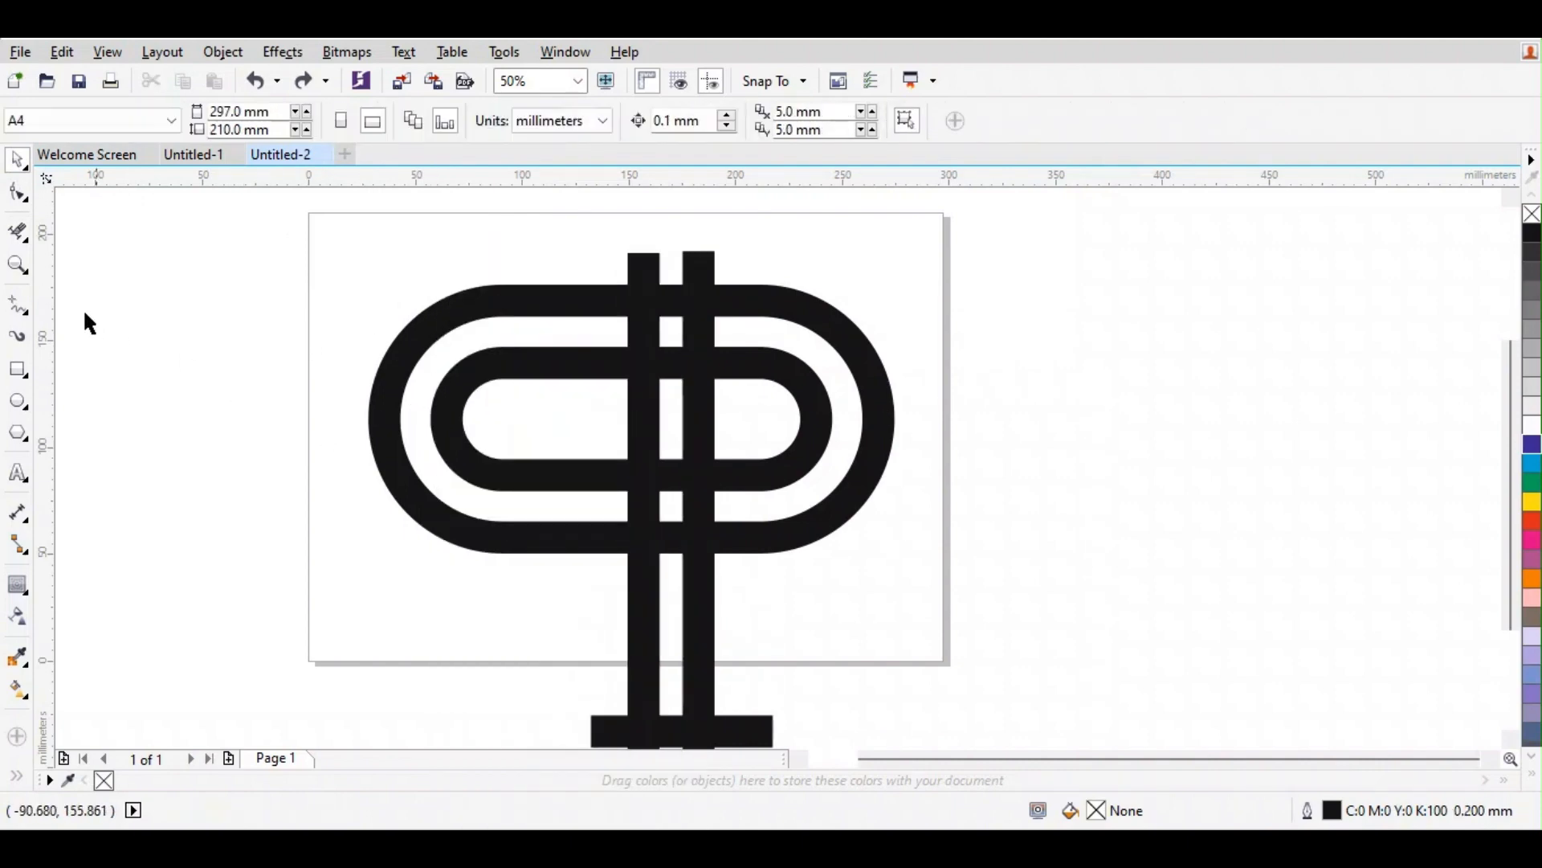
# Step: Try deleting the outer ring's upper-left section with Virtual Segment Delete, and undo the attempt
pyautogui.click(17, 233)
pyautogui.moveTo(445, 282); pyautogui.dragTo(496, 336)
pyautogui.hotkey('ctrl', 'z')
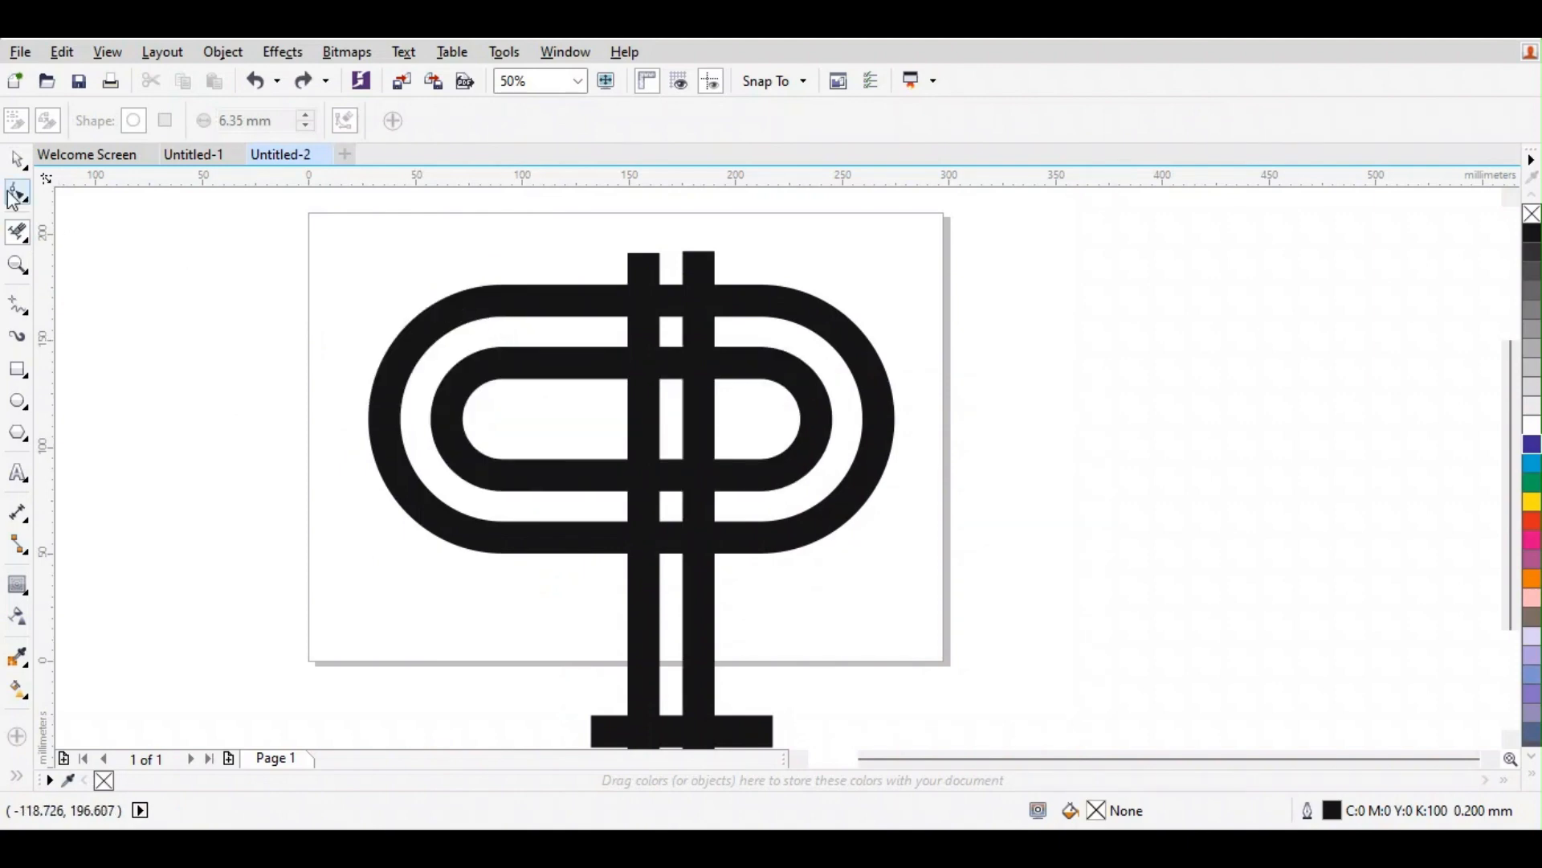
pyautogui.click(12, 164)
pyautogui.click(402, 316)
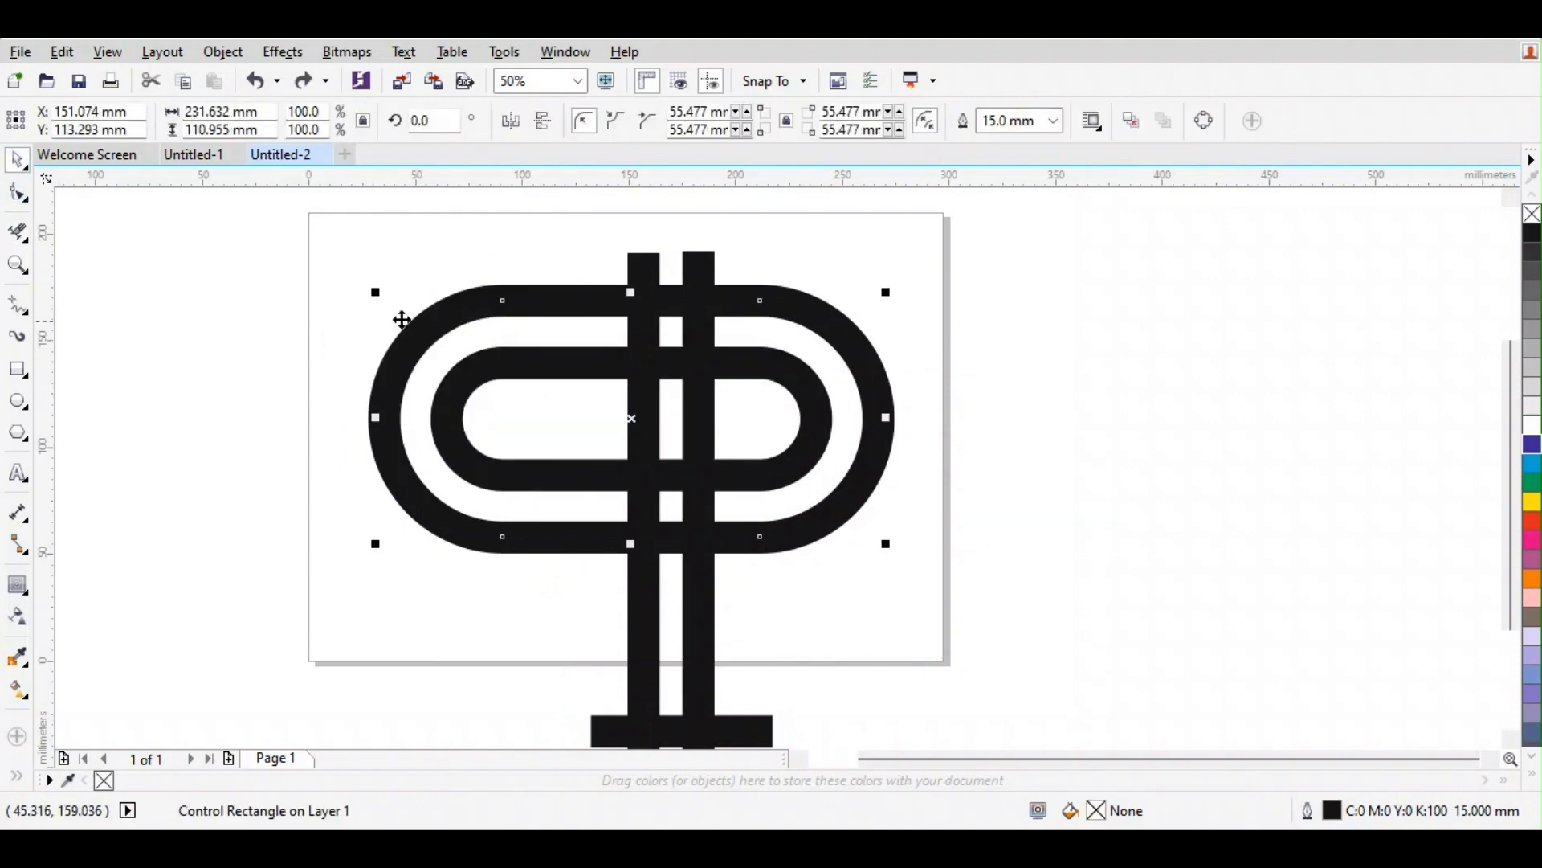
pyautogui.click(219, 53)
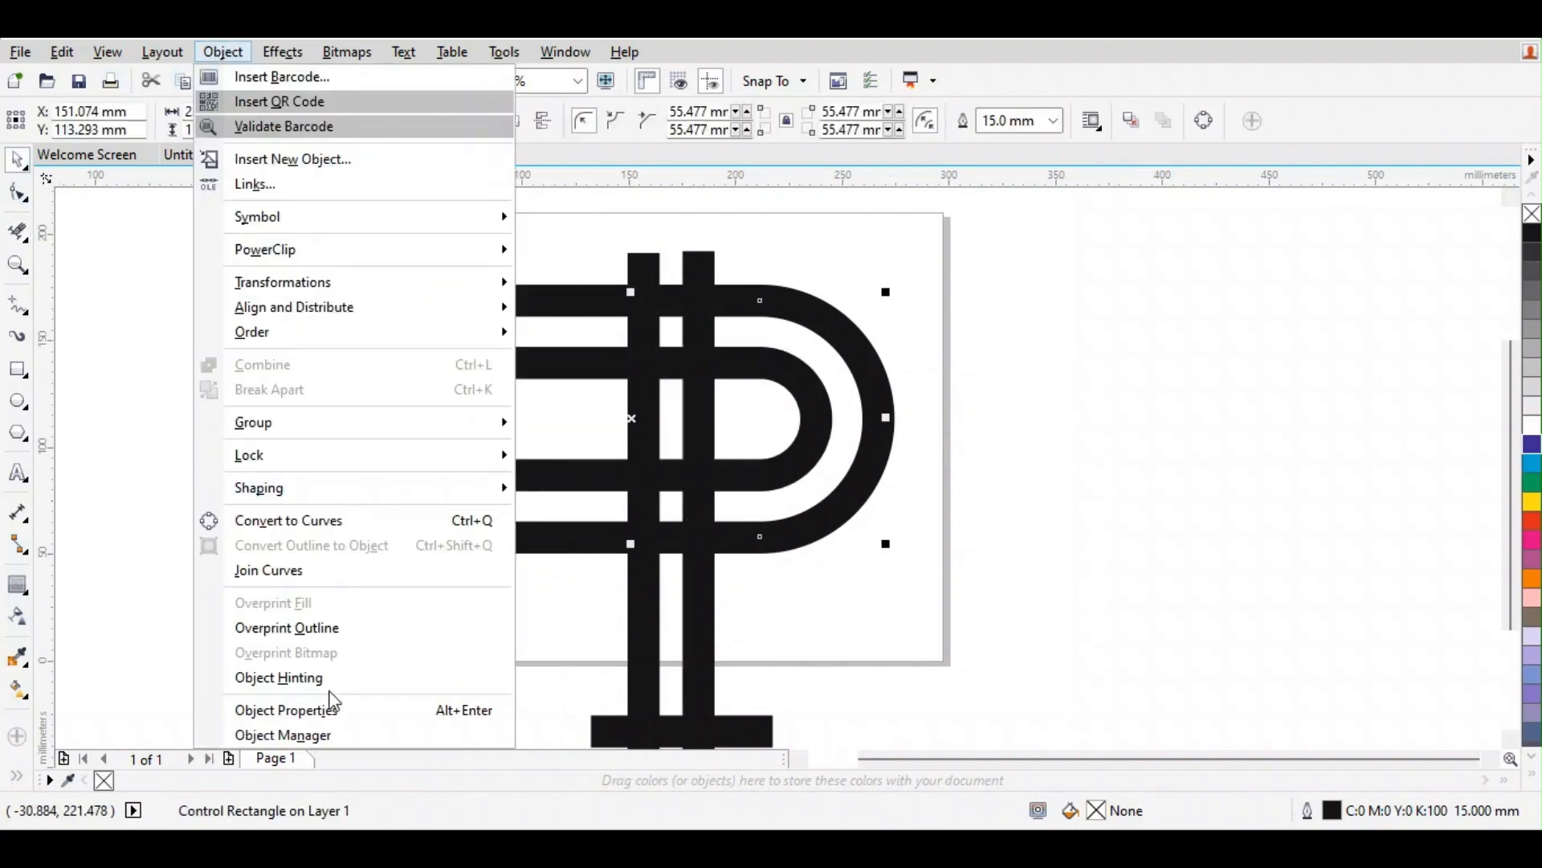
pyautogui.click(140, 625)
pyautogui.click(248, 585)
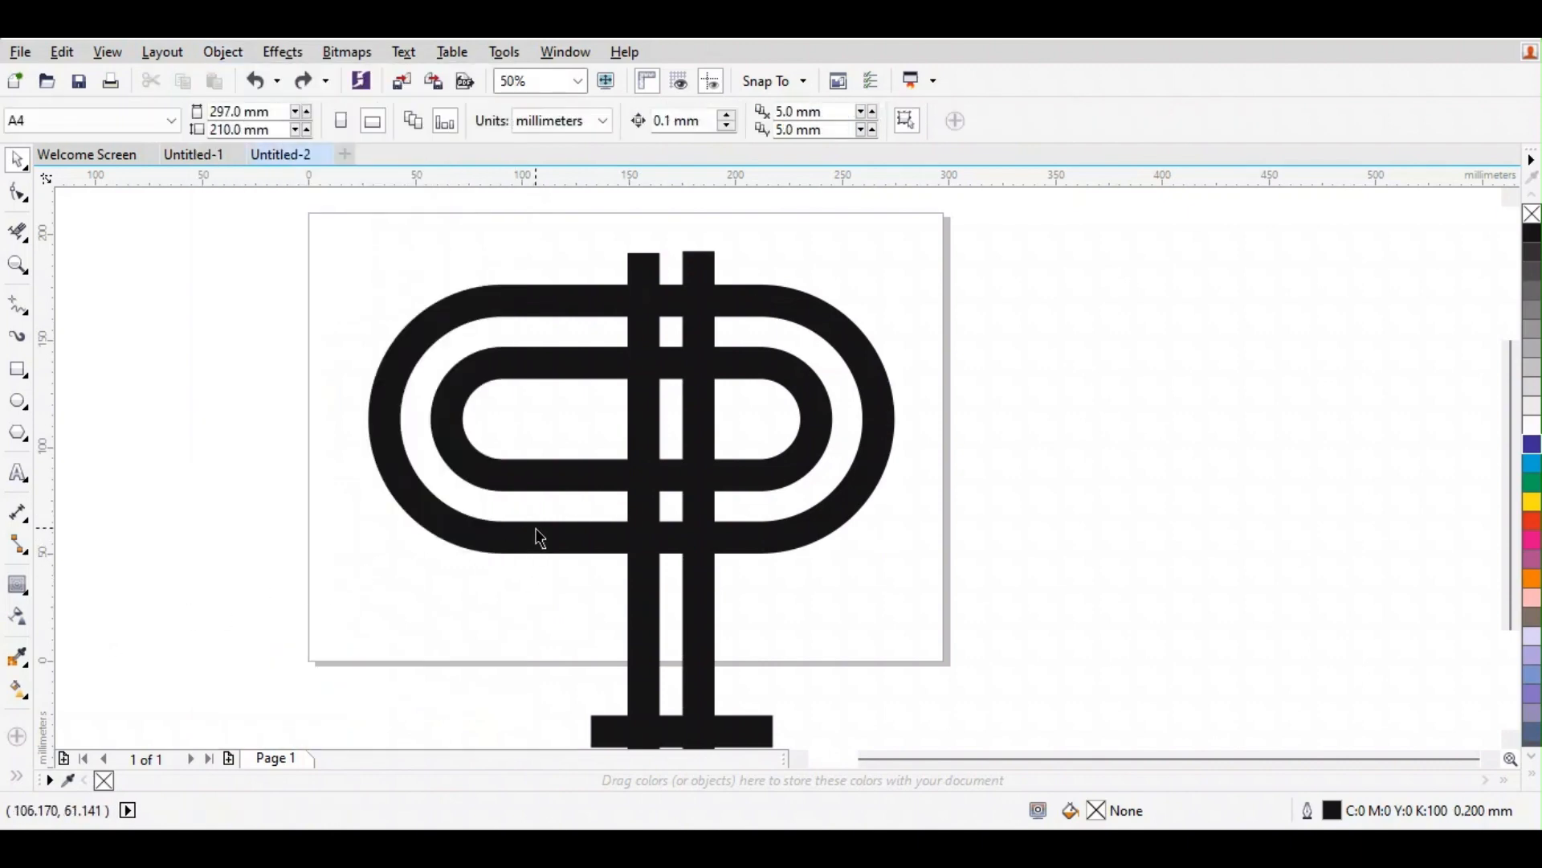
# Step: Break the contour group of the two concentric rings apart and deselect it
pyautogui.click(537, 534)
pyautogui.rightClick(519, 488)
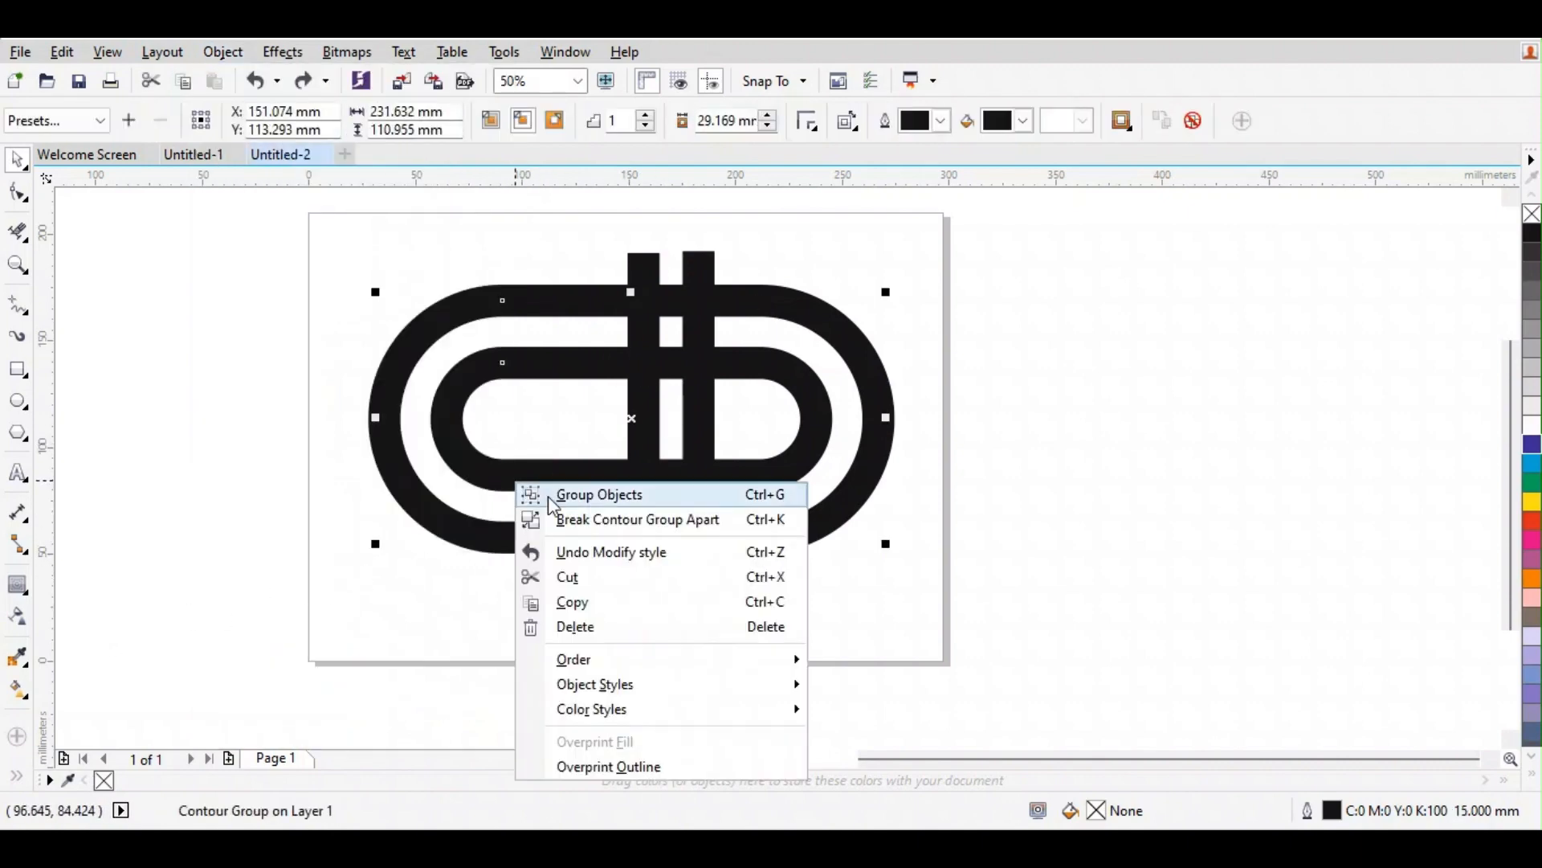
pyautogui.click(554, 518)
pyautogui.click(136, 404)
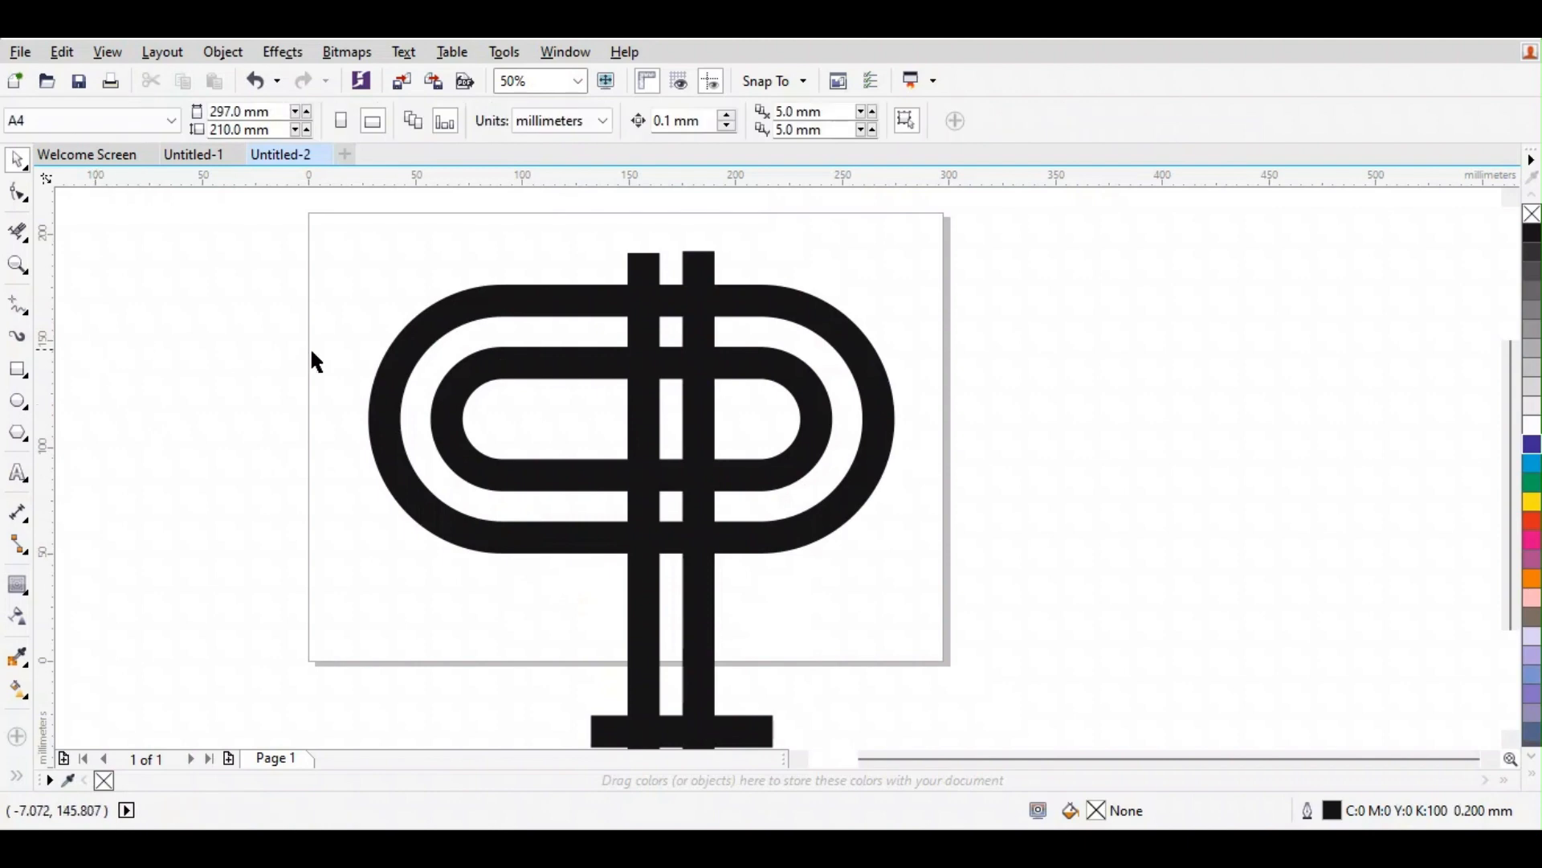
# Step: Delete the sections of both rings lying left of the left vertical bar with Virtual Segment Delete
pyautogui.click(405, 371)
pyautogui.click(17, 231)
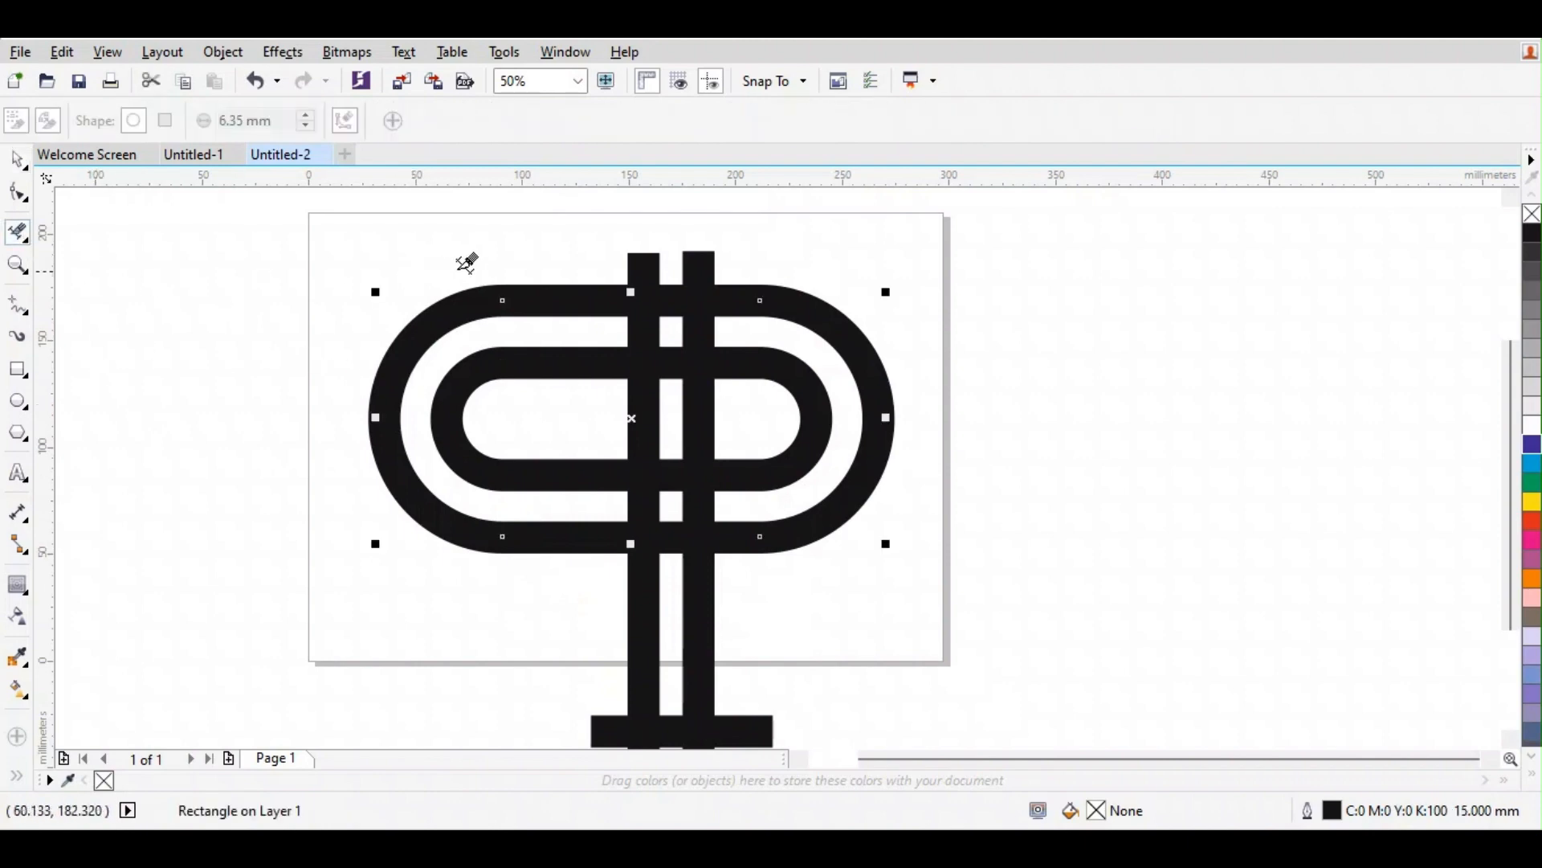
pyautogui.click(524, 301)
pyautogui.click(535, 363)
pyautogui.moveTo(351, 412); pyautogui.dragTo(460, 458)
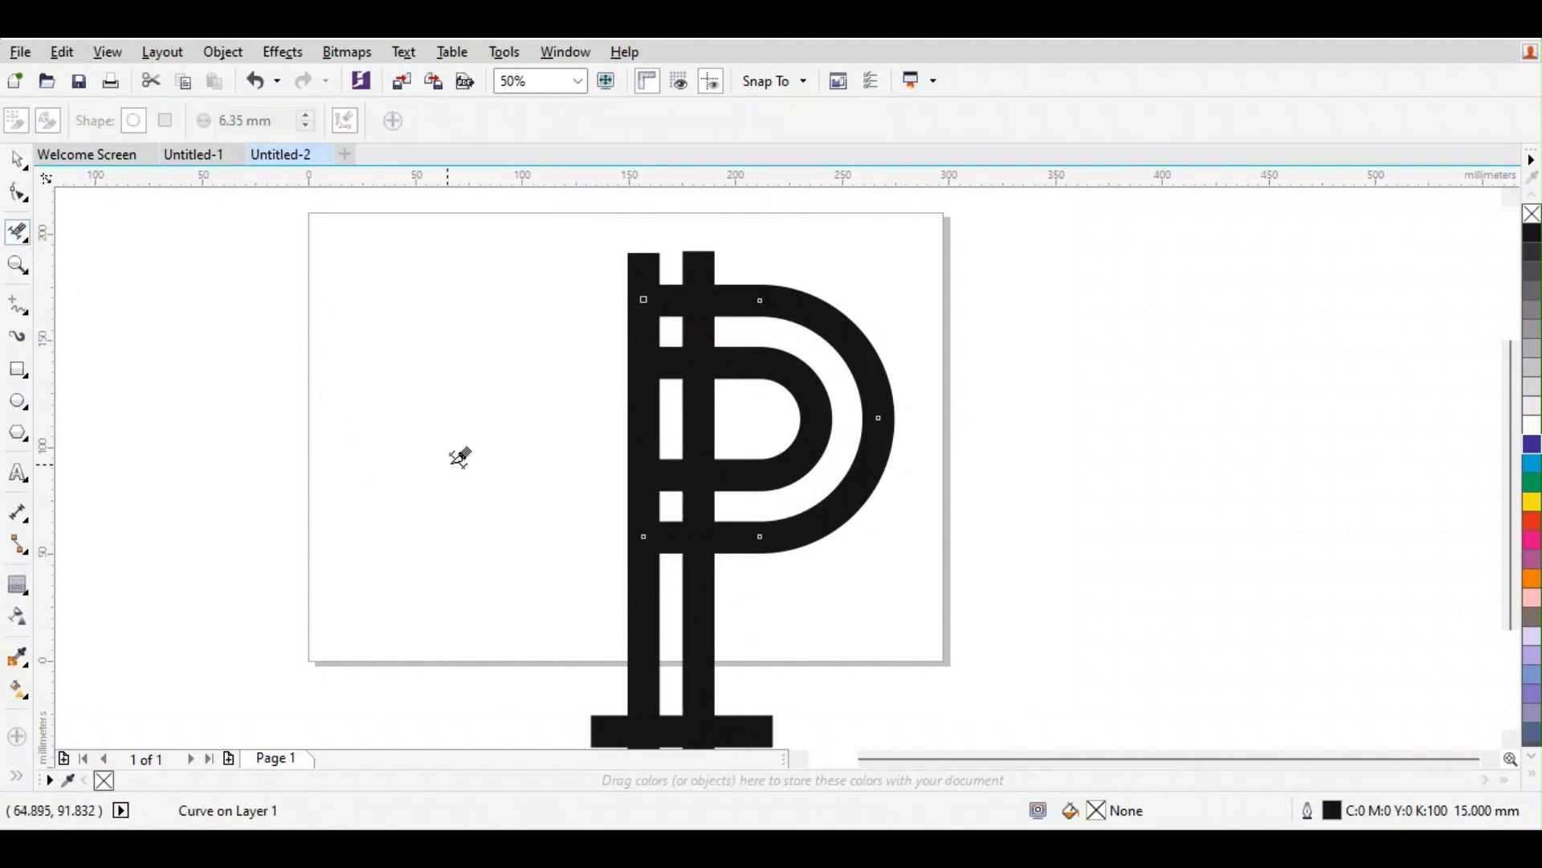
# Step: Delete the bars' protruding upper ends, the inner ring's upper segment between the bars, and the left bar's section between the rings' lower lines
pyautogui.click(643, 252)
pyautogui.click(687, 252)
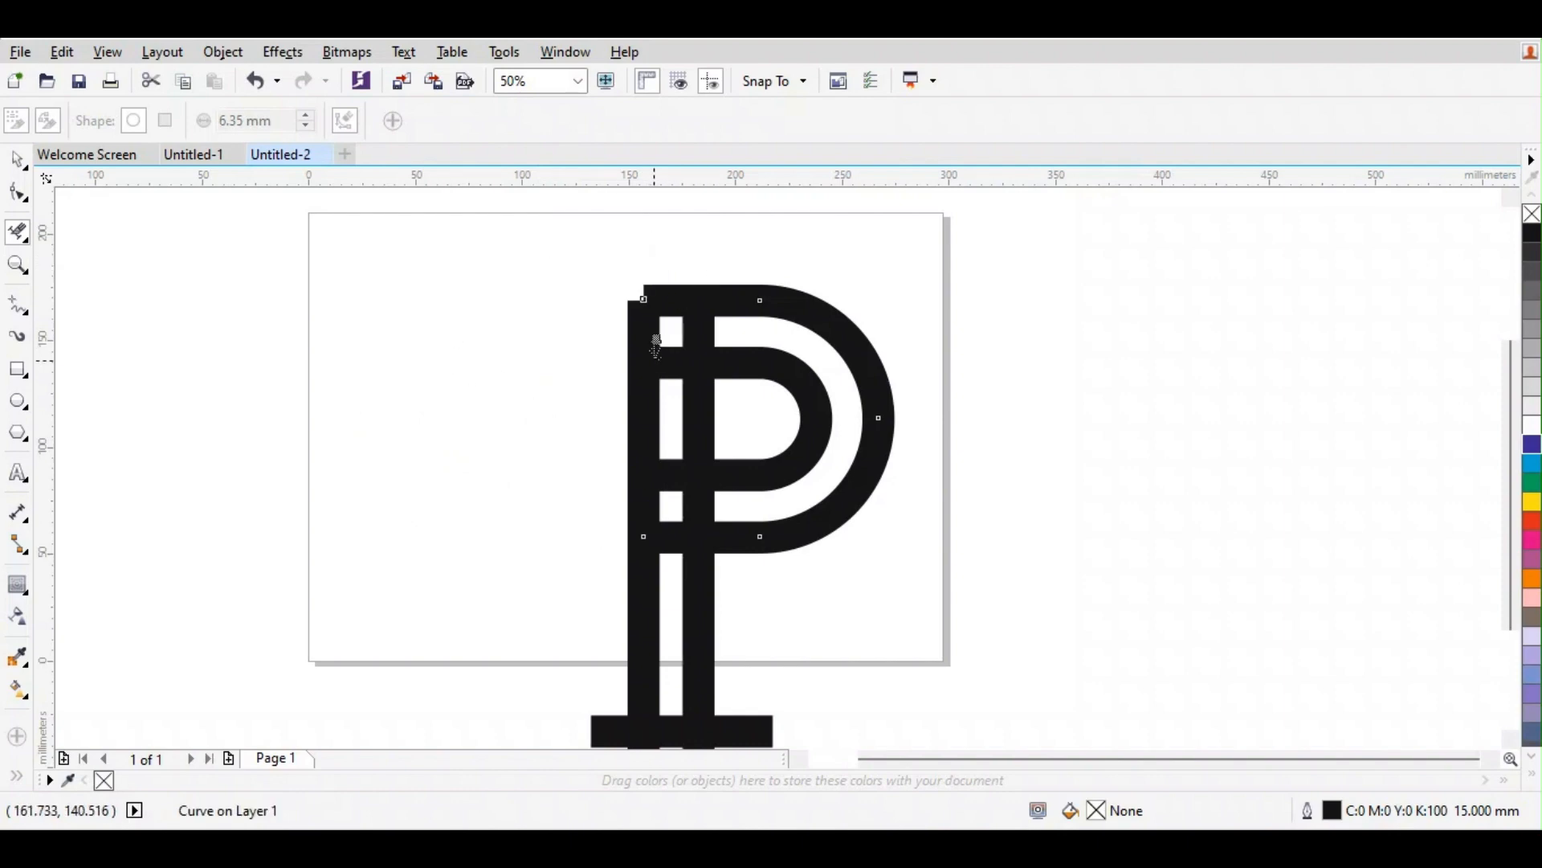
pyautogui.click(681, 363)
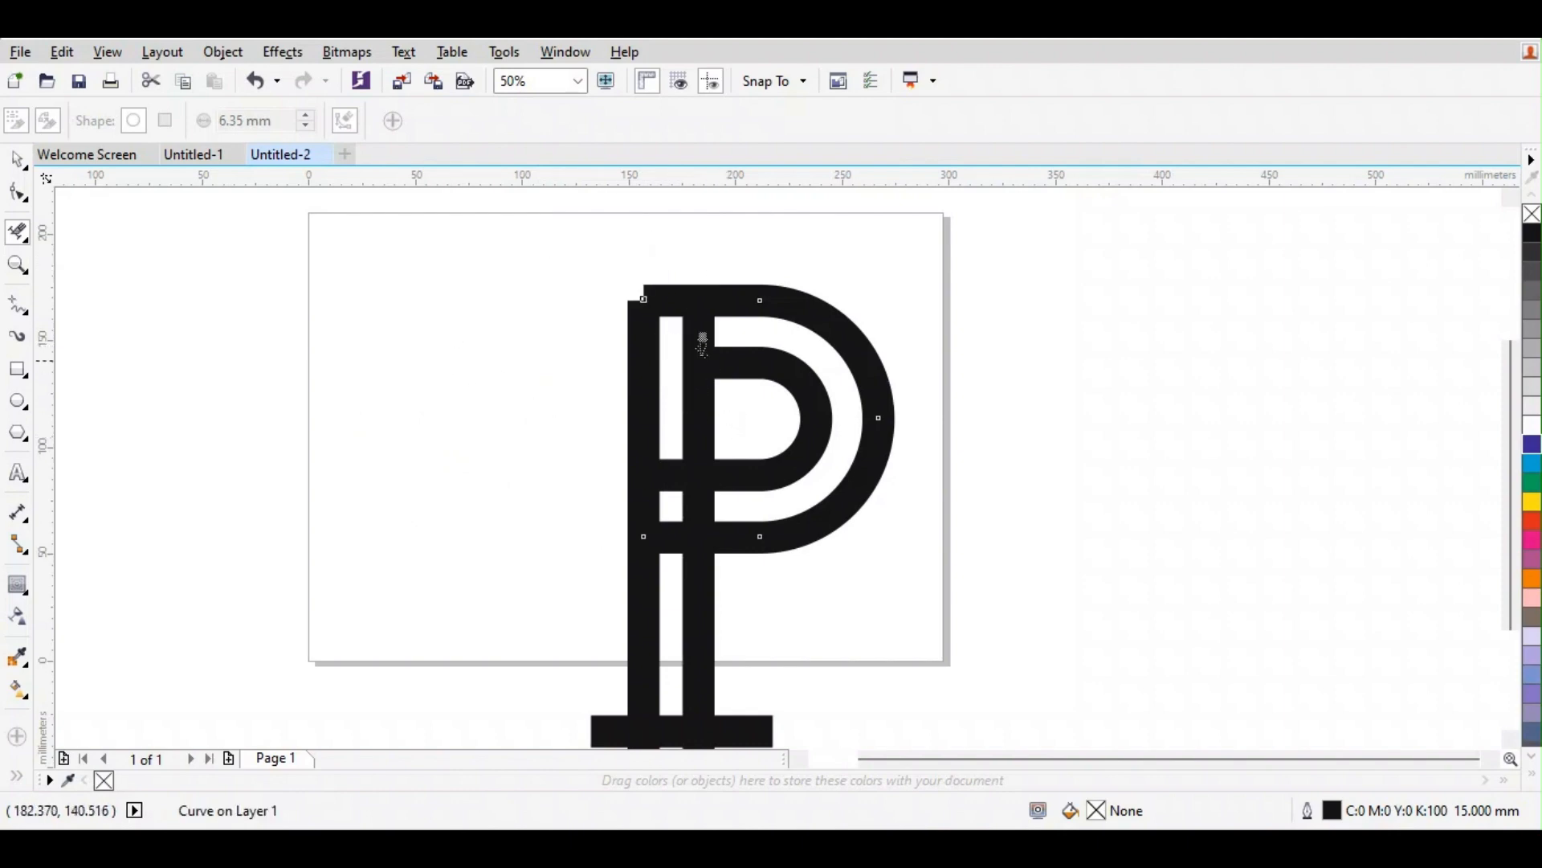
pyautogui.click(640, 486)
# Step: Delete the vertical bars' ends below the base line and the base line's overhanging ends on both sides
pyautogui.scroll(-2, 696, 607)
pyautogui.scroll(2, 706, 723)
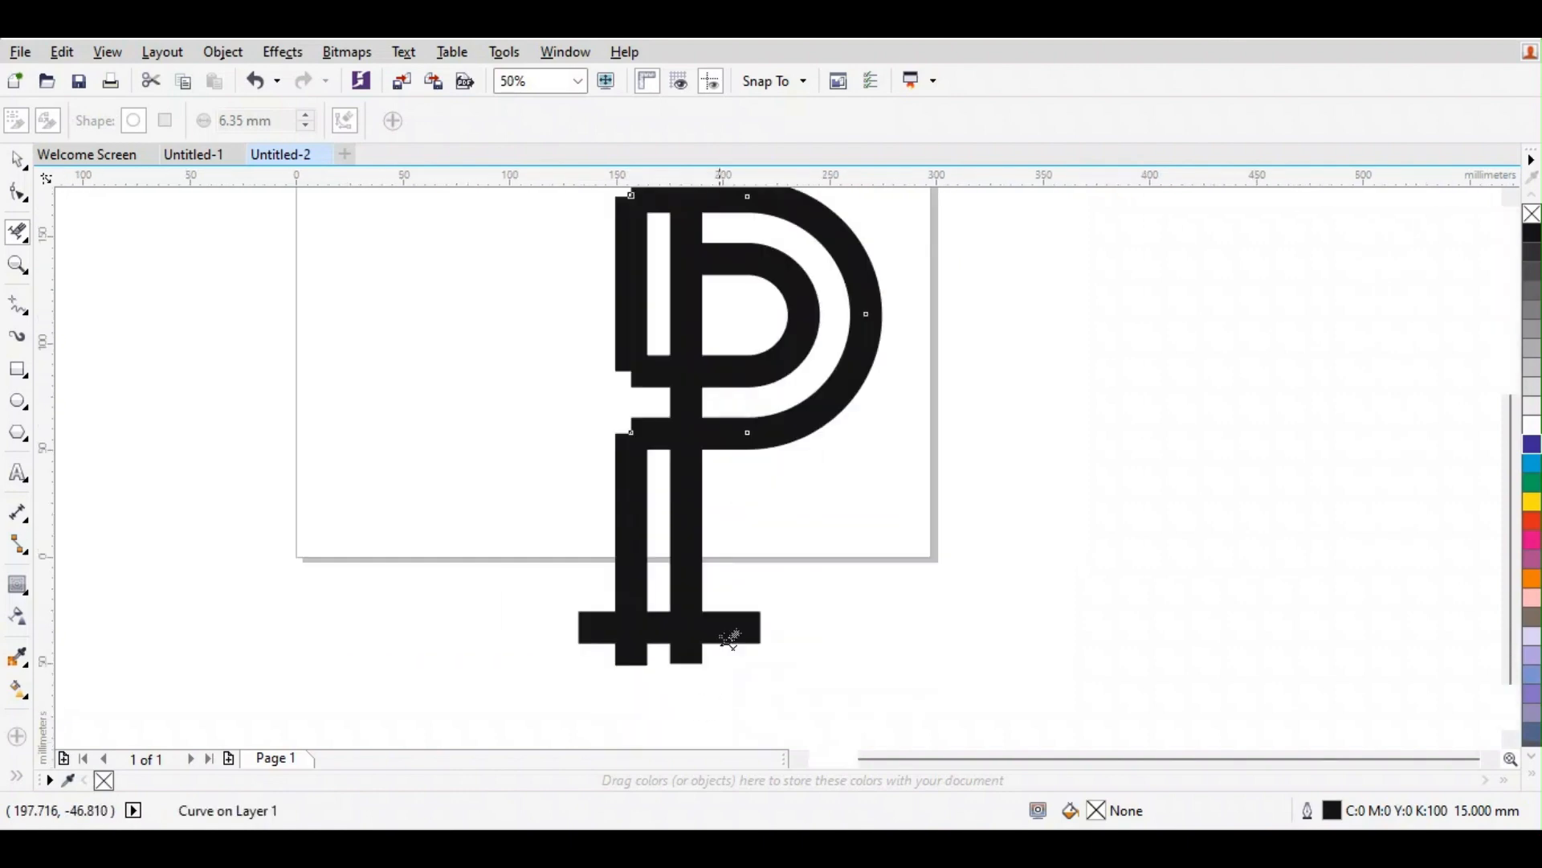
pyautogui.moveTo(595, 661); pyautogui.dragTo(704, 673)
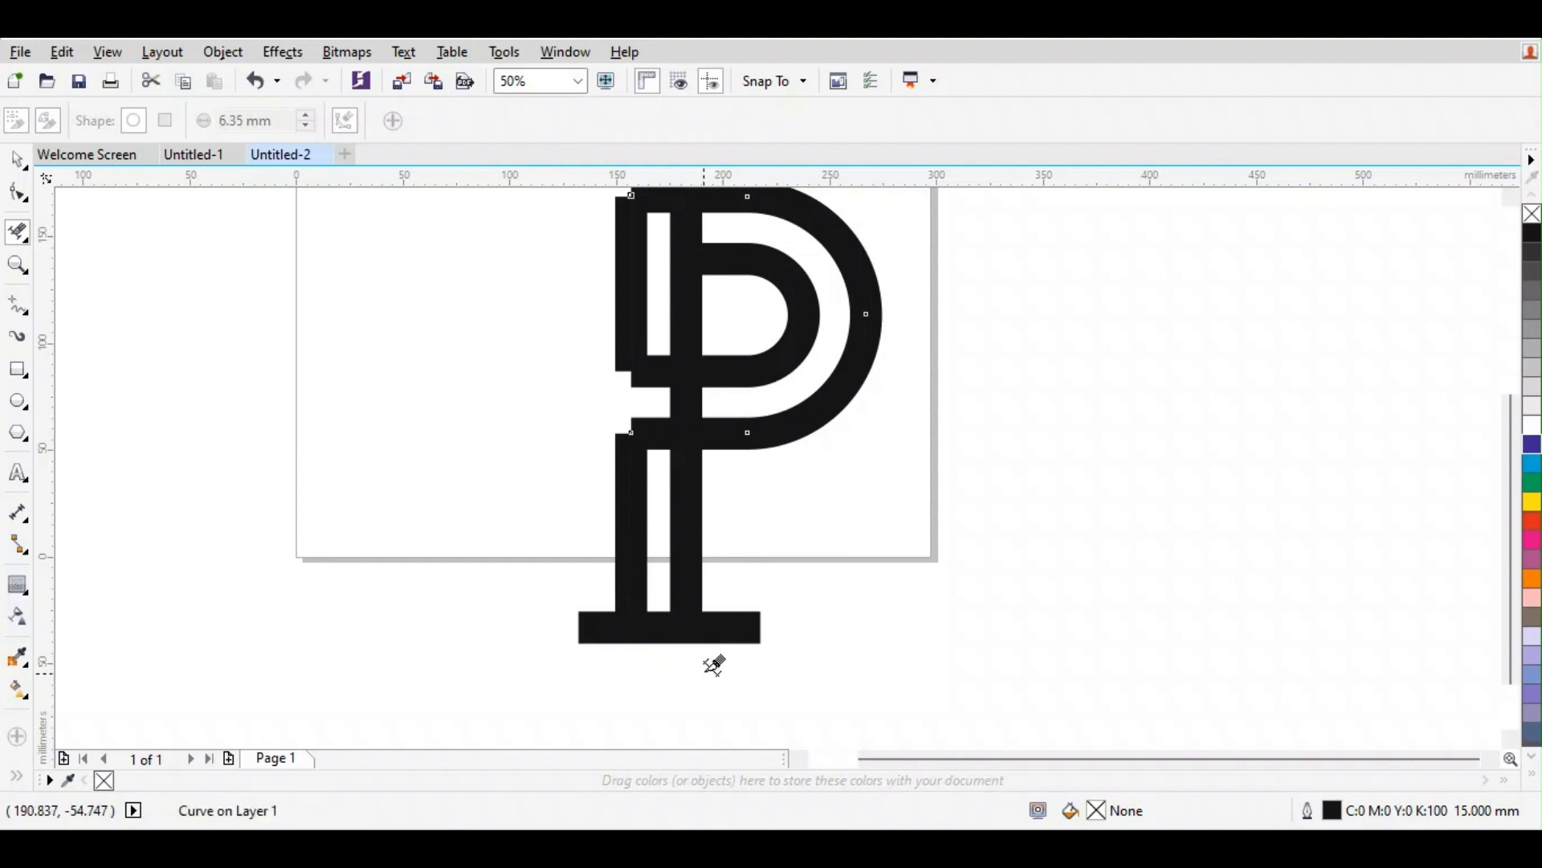
pyautogui.click(735, 643)
pyautogui.moveTo(590, 599); pyautogui.dragTo(606, 663)
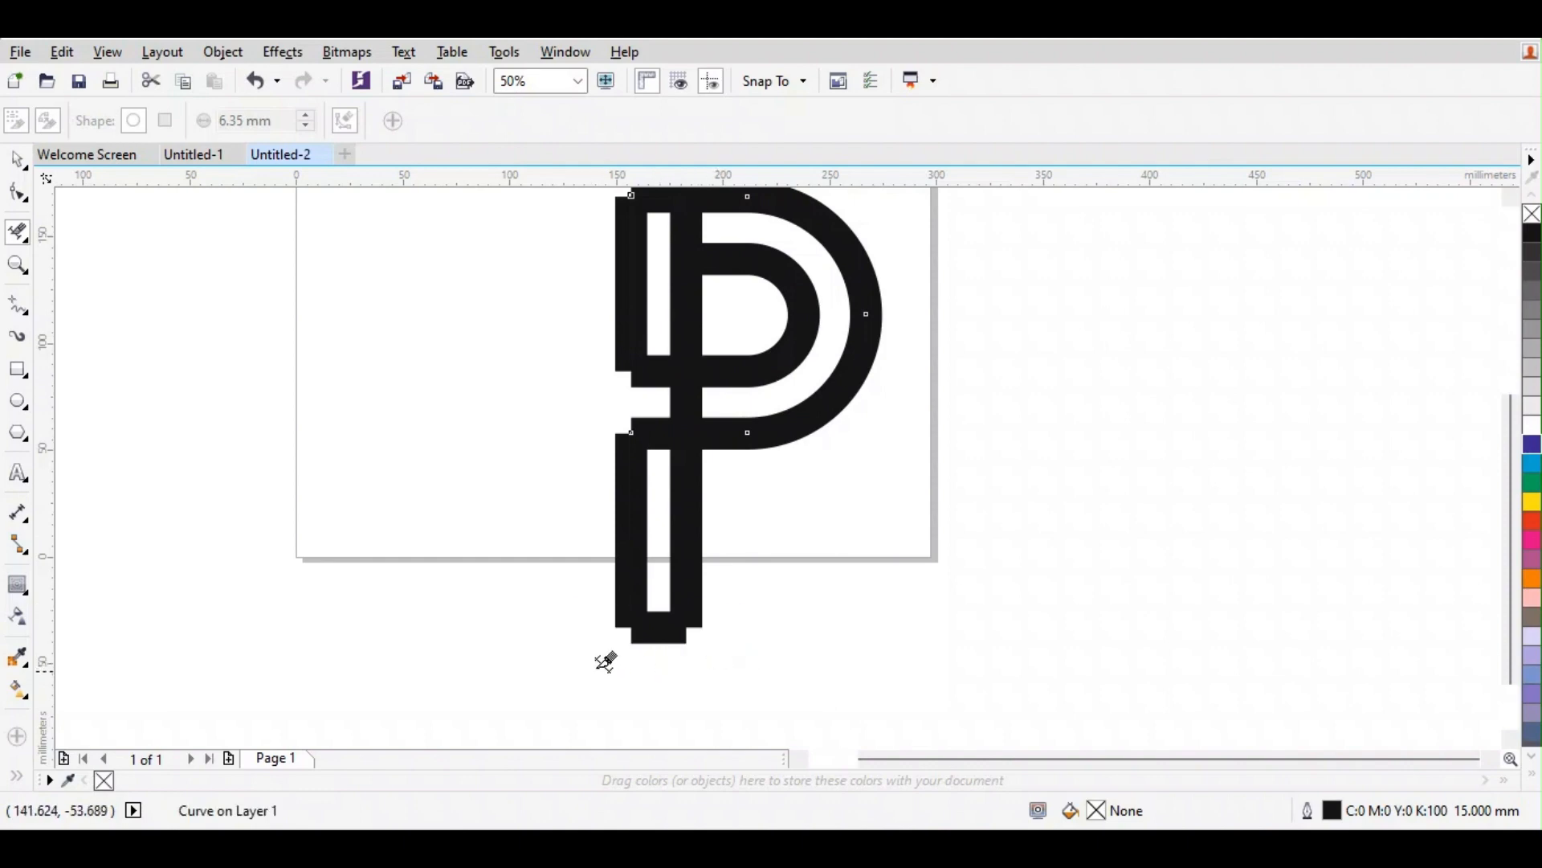
# Step: Delete the right vertical bar's section between the upper lines of the outer and inner rings
pyautogui.scroll(-1, 648, 317)
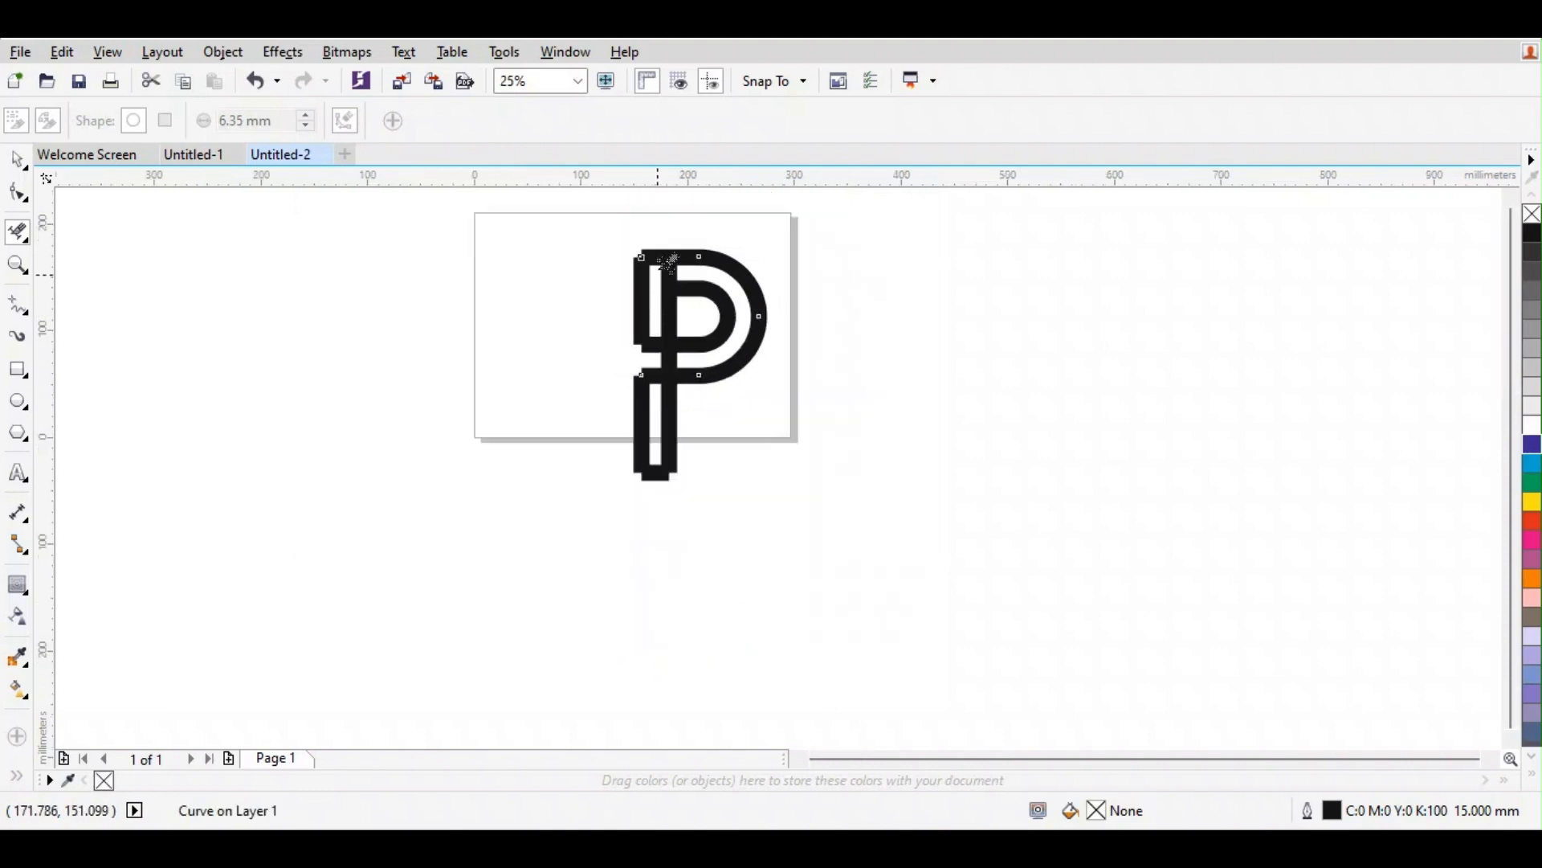
pyautogui.scroll(1, 654, 241)
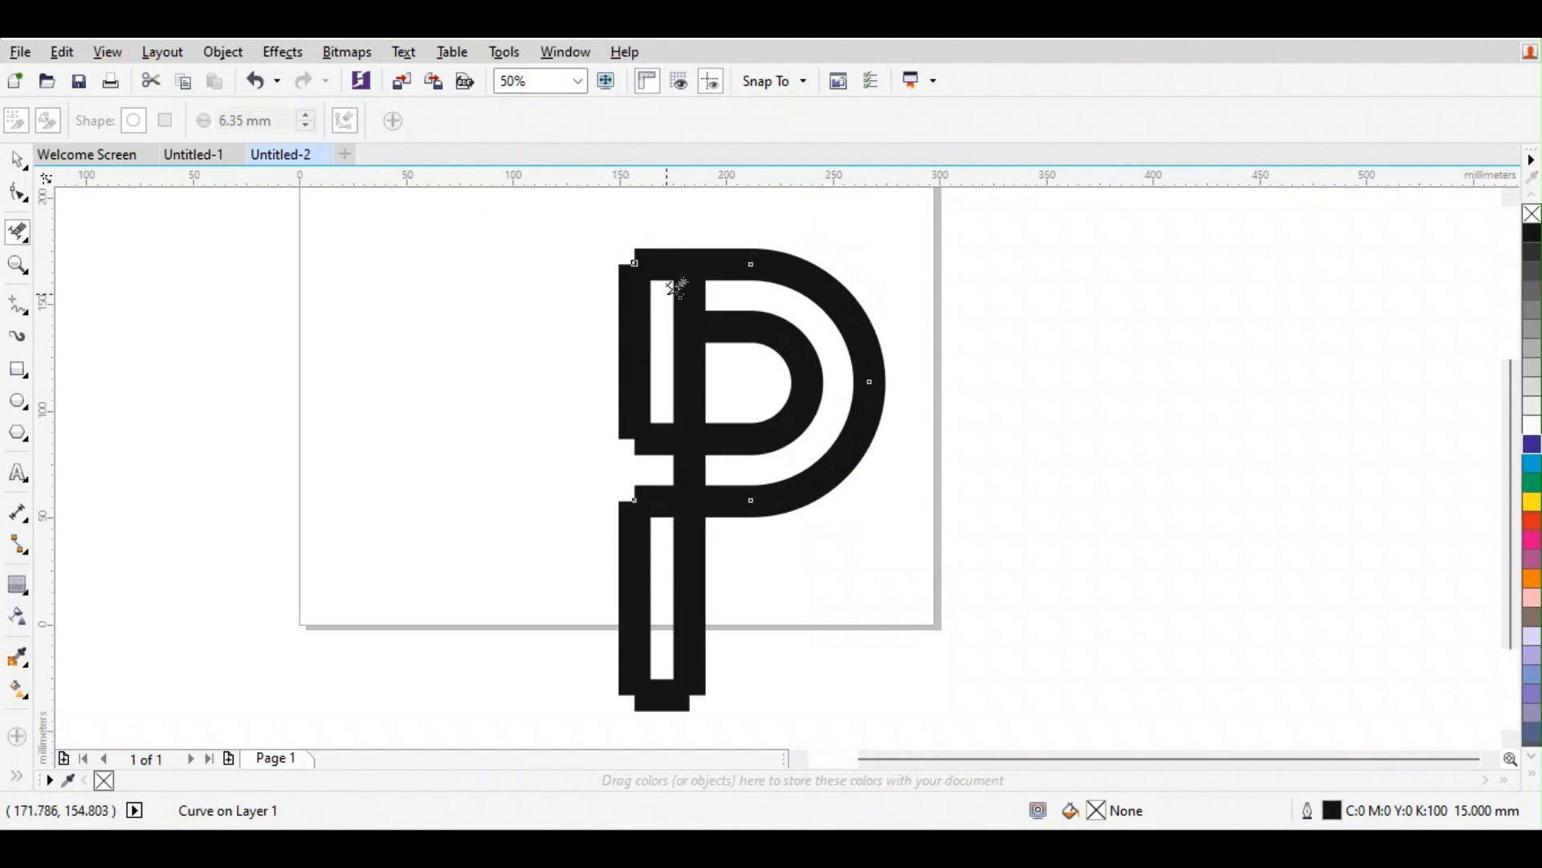
pyautogui.click(685, 291)
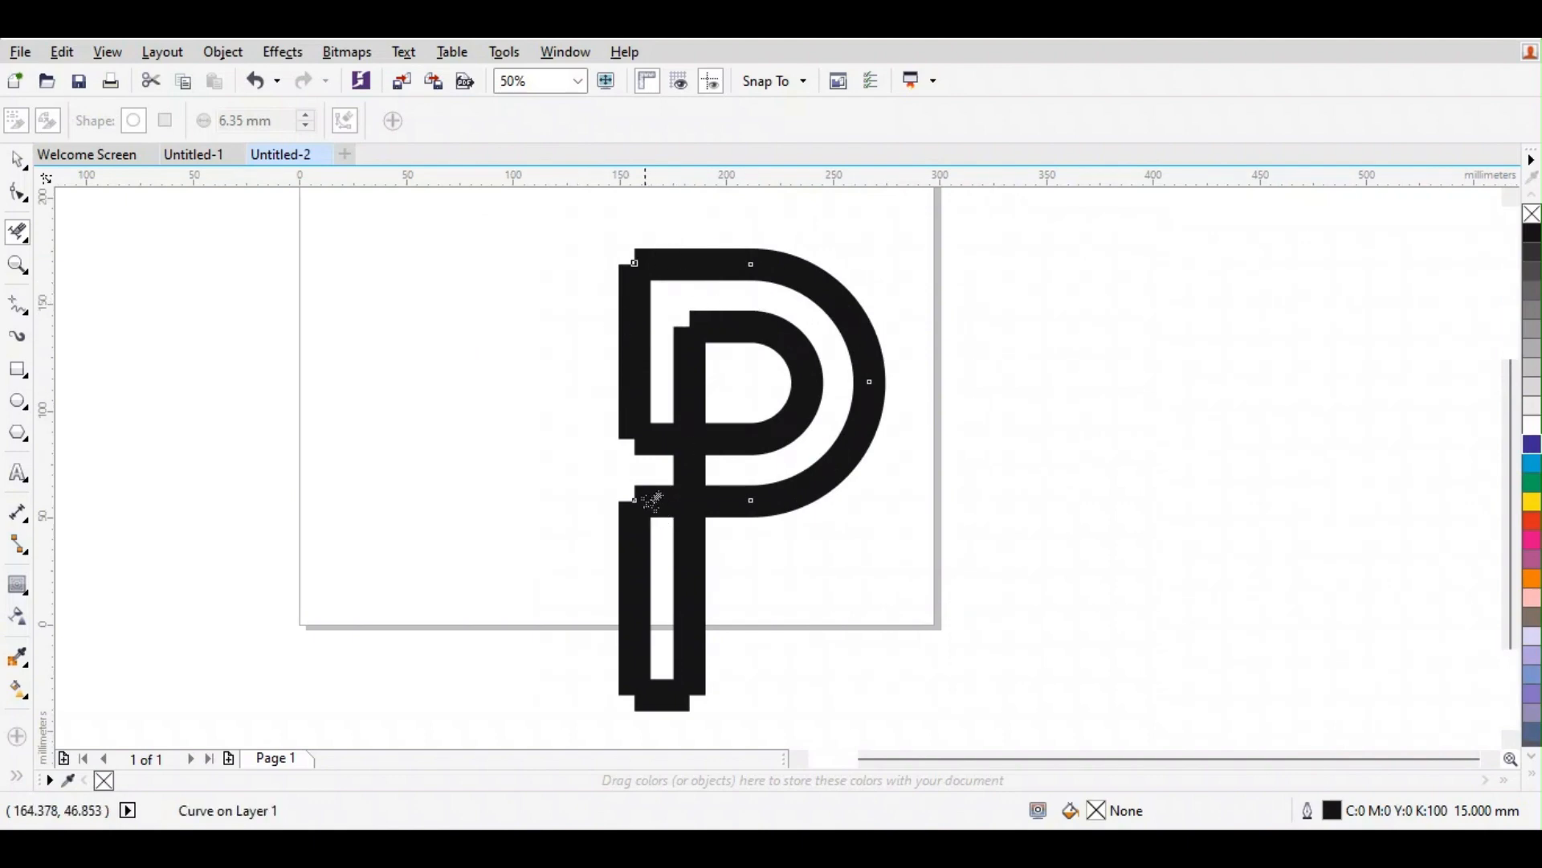
# Step: Select all remaining segments of the P shape and combine them into one curve
pyautogui.click(26, 159)
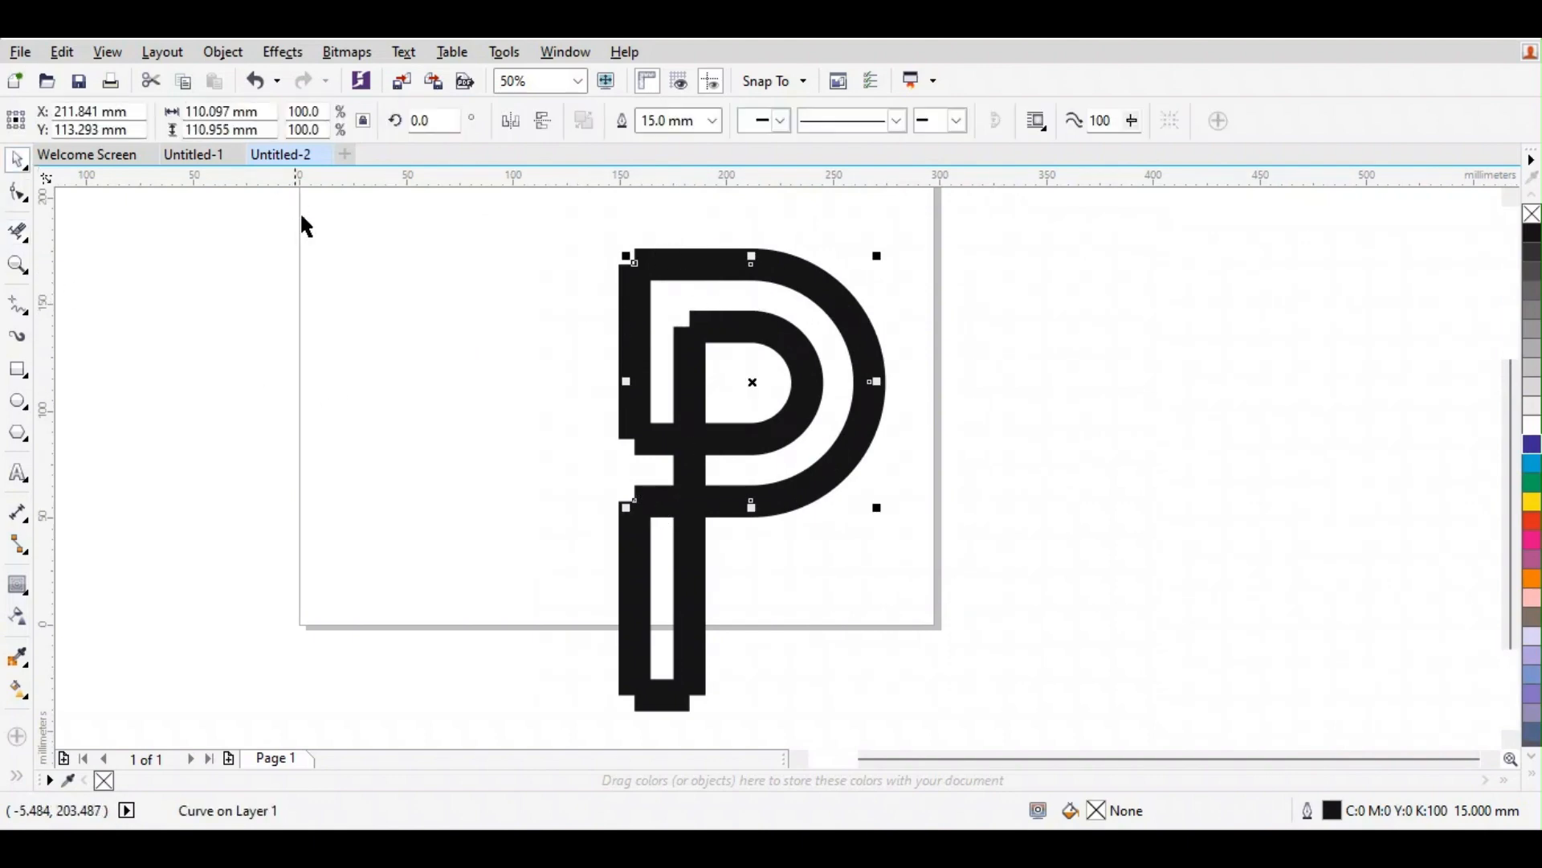
pyautogui.click(609, 302)
pyautogui.click(659, 279)
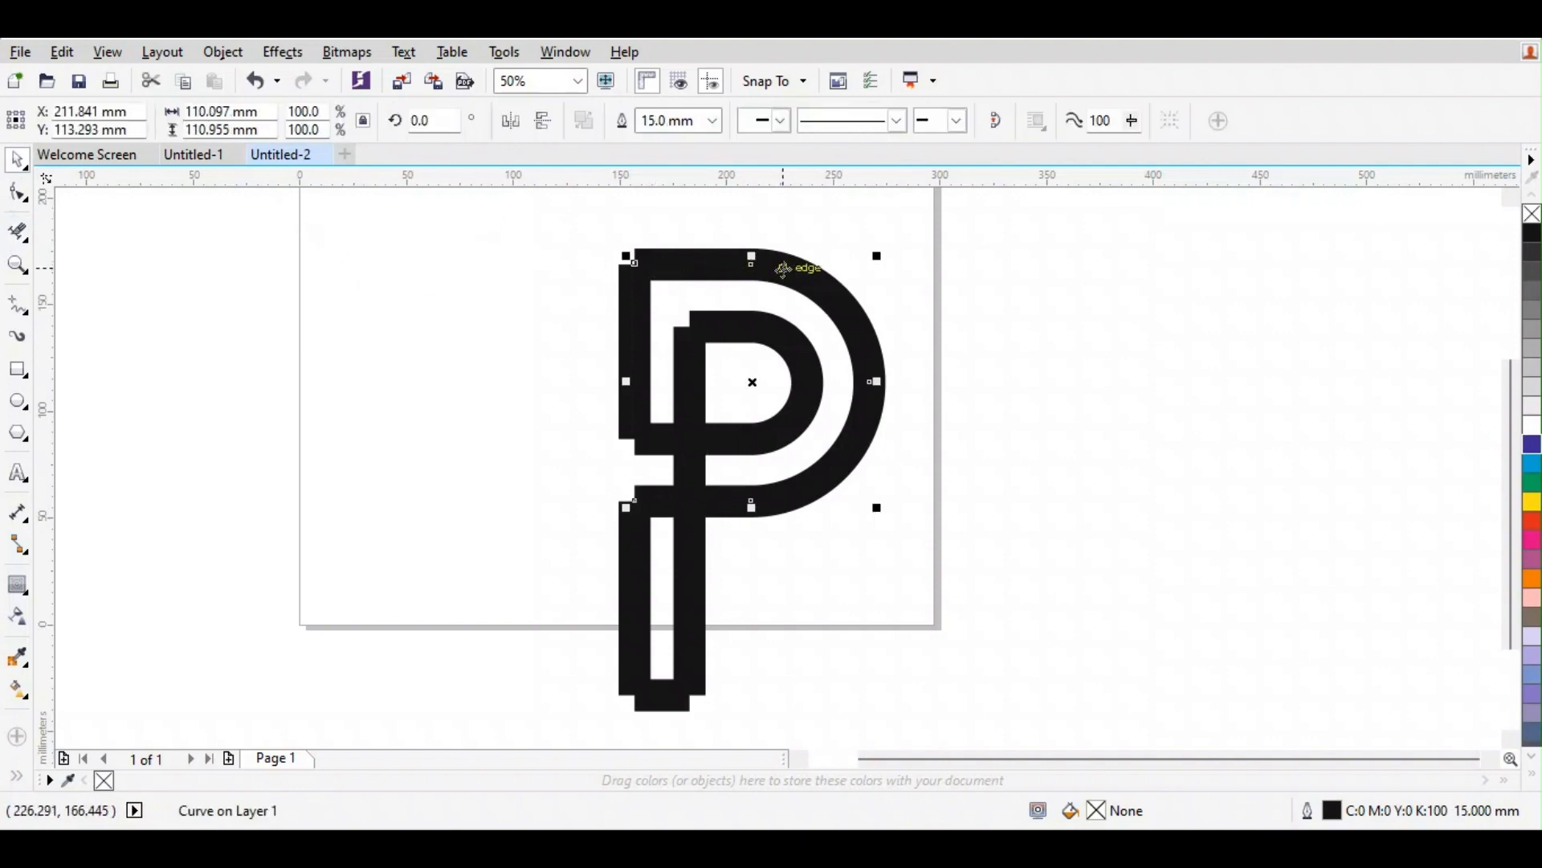
pyautogui.click(558, 221)
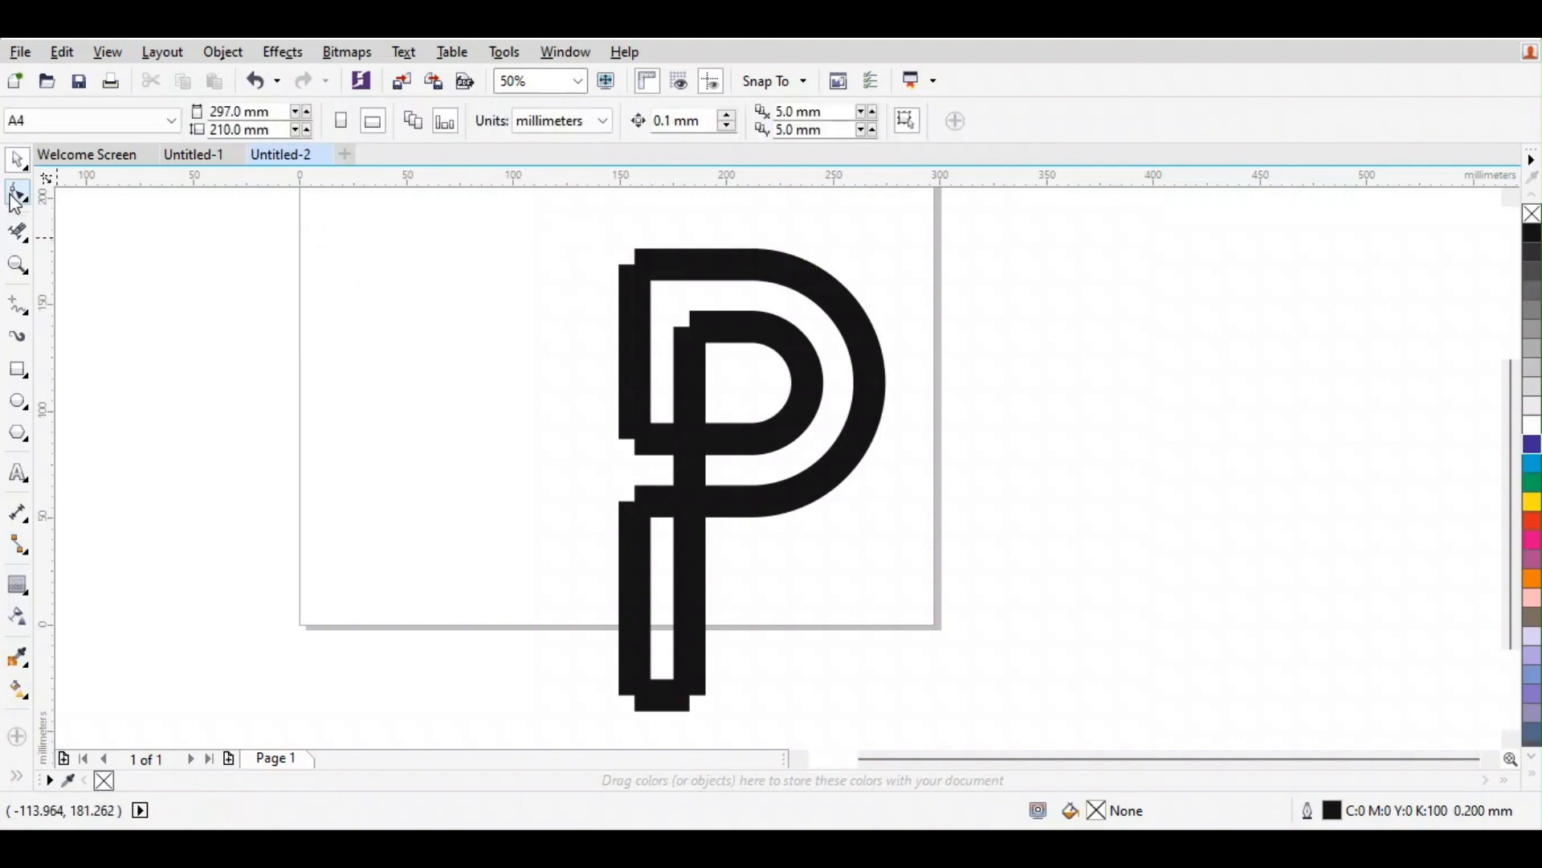
pyautogui.moveTo(494, 227); pyautogui.dragTo(908, 726)
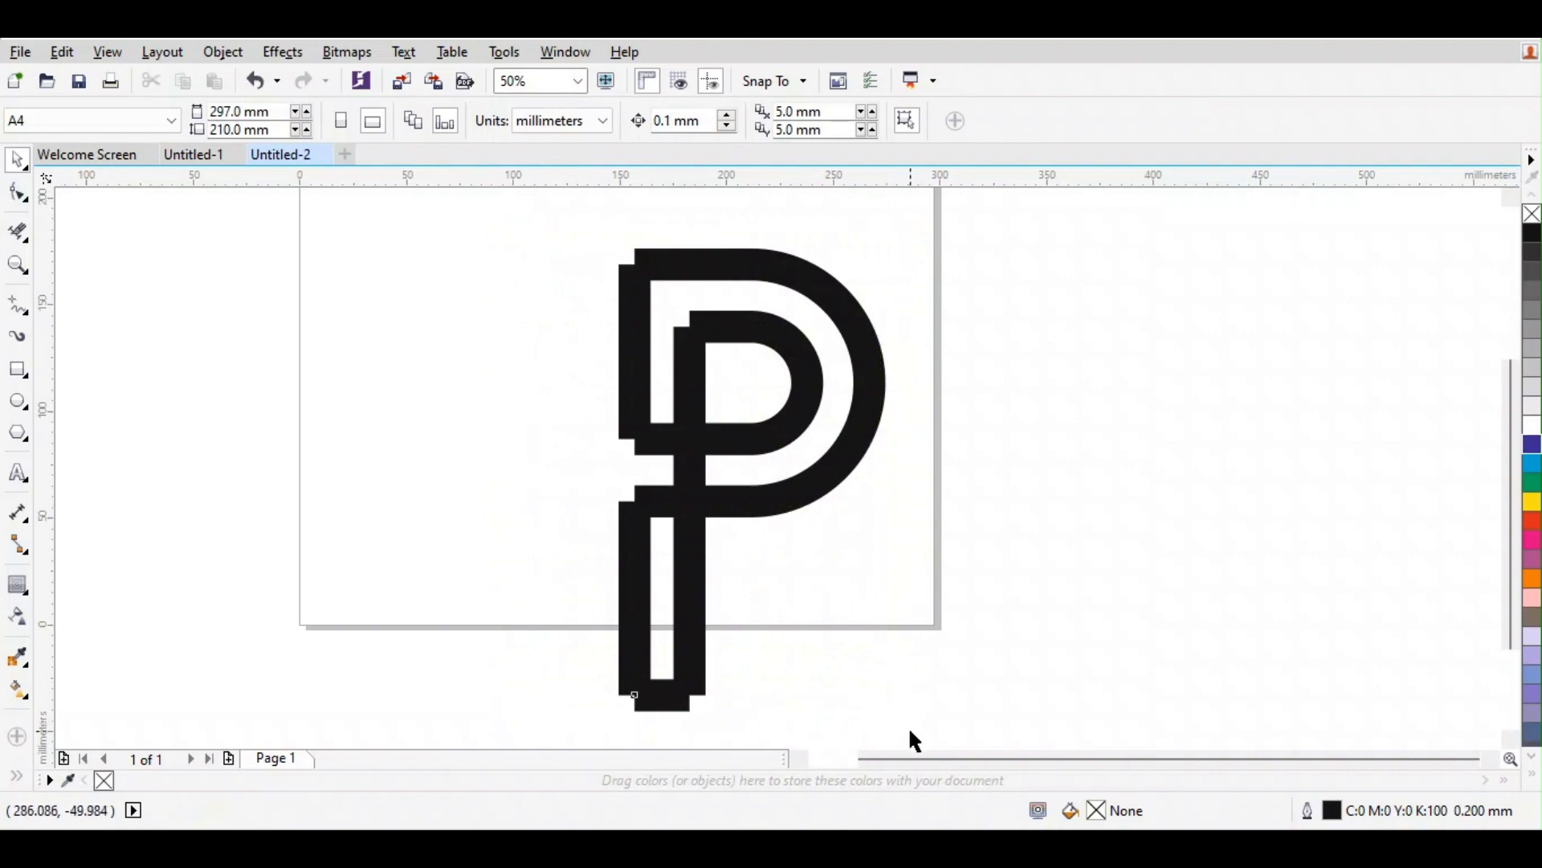
pyautogui.click(584, 121)
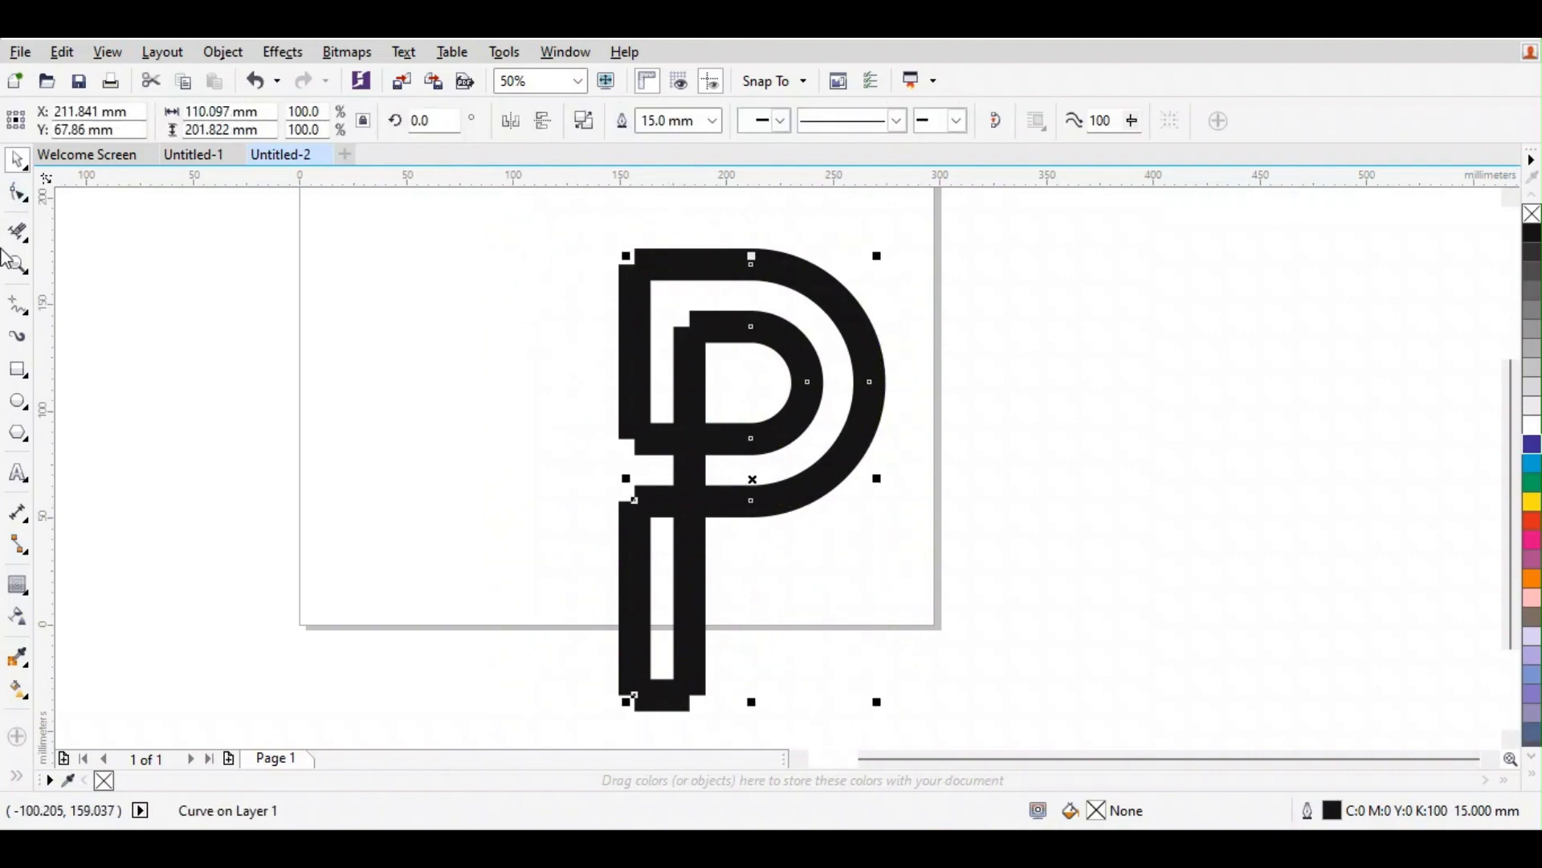
# Step: Join the open end nodes at the outer bowl's upper-left corner and at the two left corners beside the gap
pyautogui.click(14, 196)
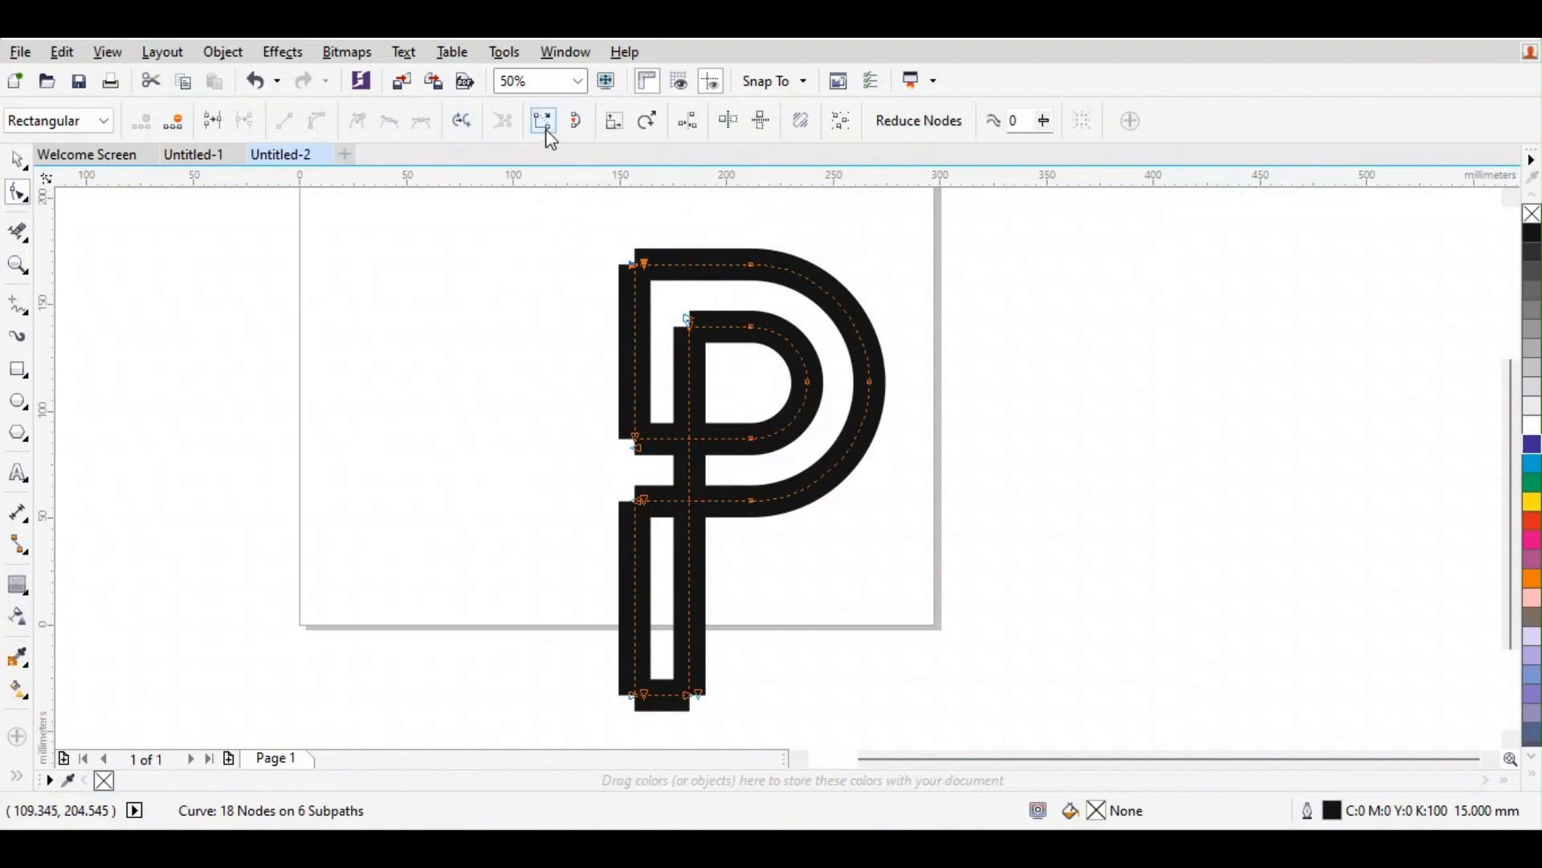
pyautogui.click(545, 127)
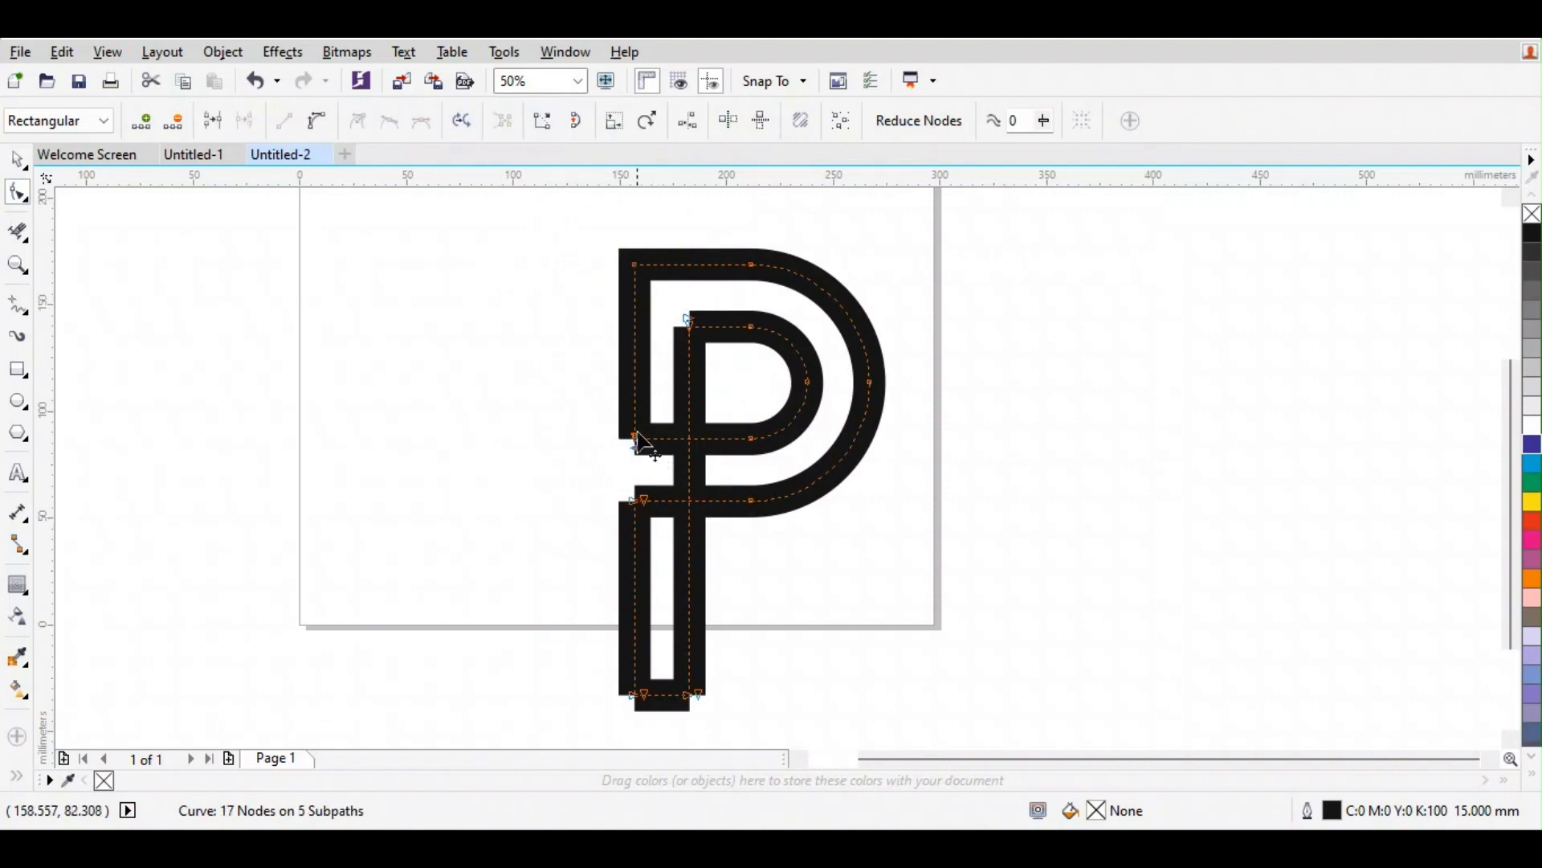
pyautogui.click(534, 125)
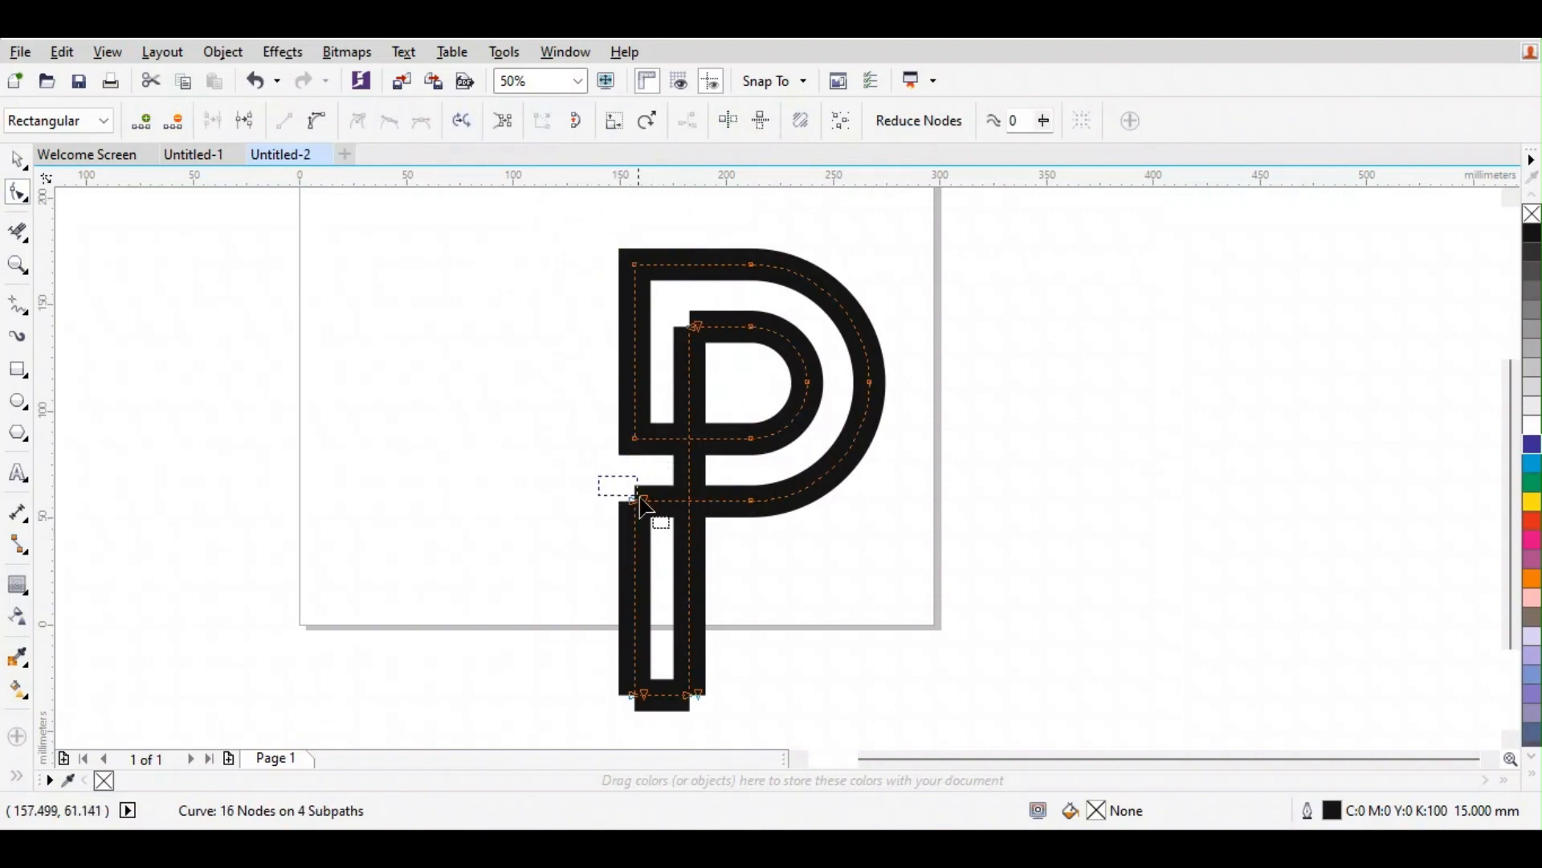
pyautogui.moveTo(641, 501); pyautogui.dragTo(654, 527)
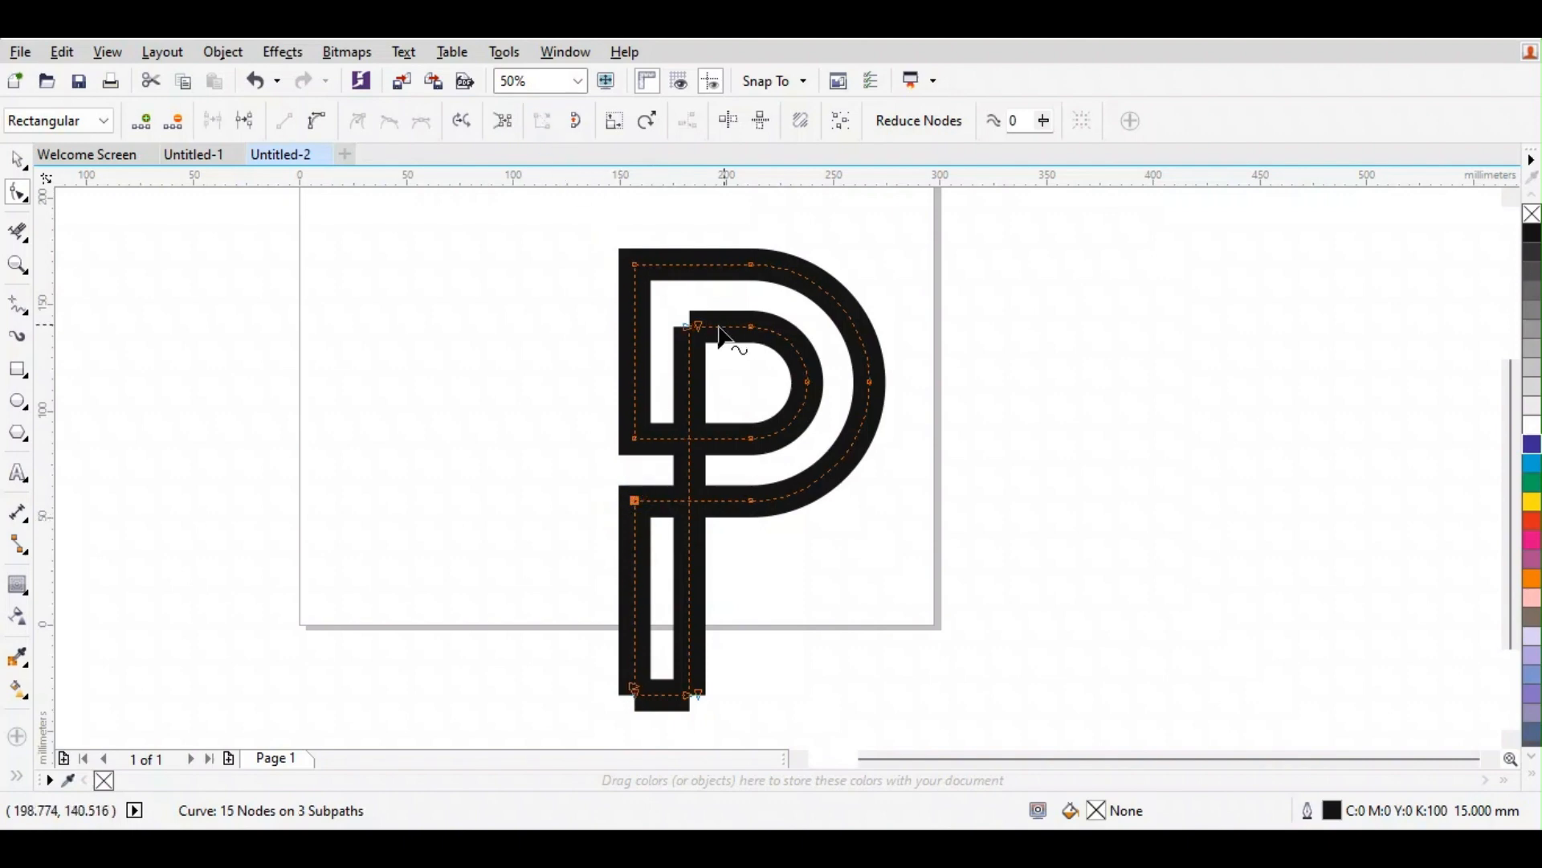
# Step: Join the open end nodes at the inner bowl's upper-left corner and at the stem's two bottom corners
pyautogui.moveTo(711, 354); pyautogui.dragTo(712, 356)
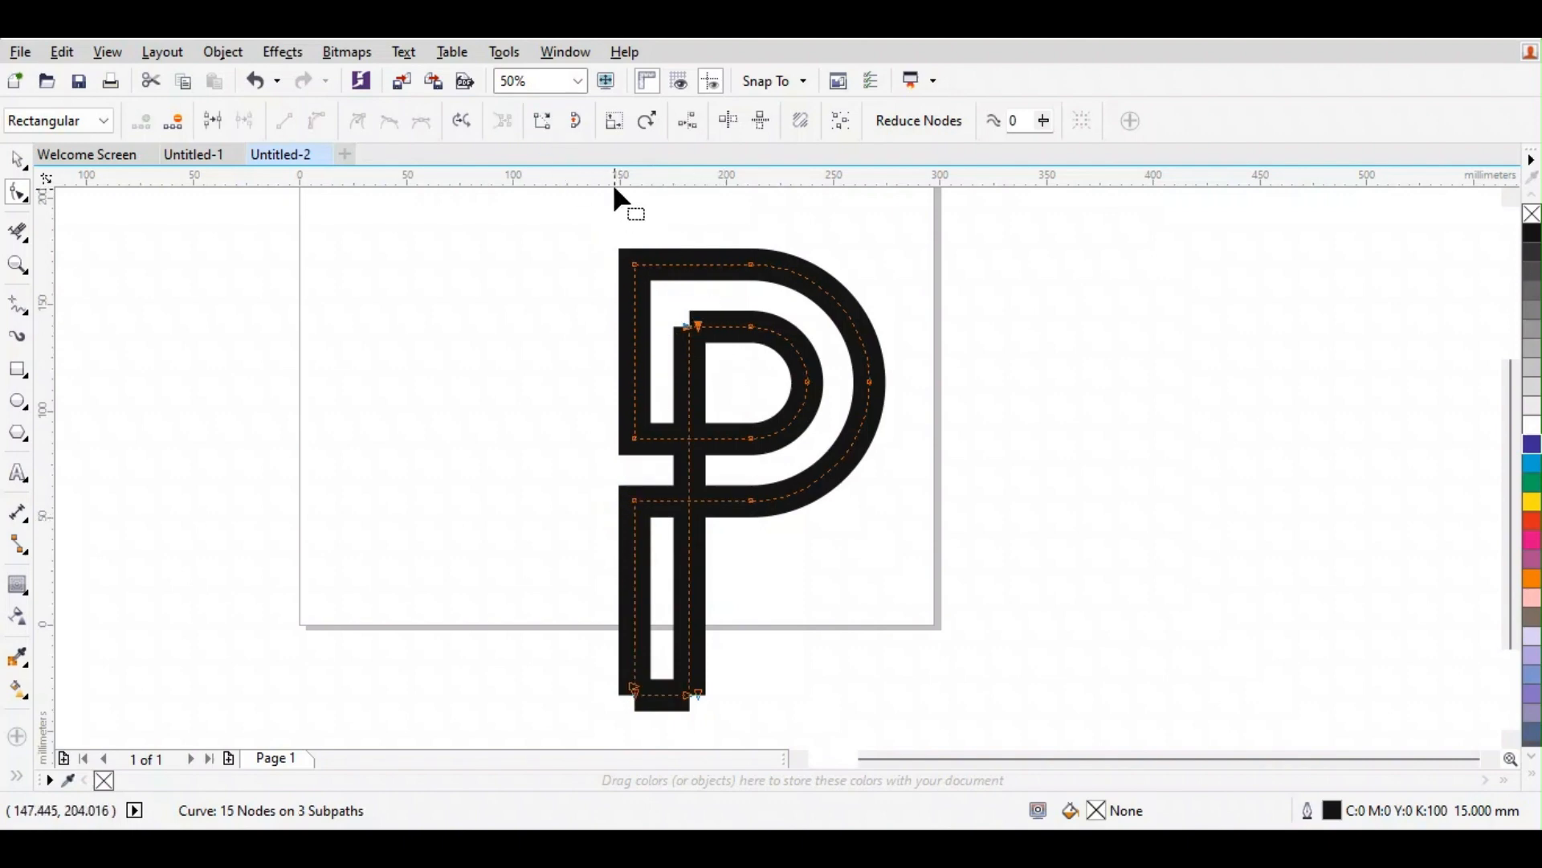
pyautogui.click(545, 128)
pyautogui.moveTo(704, 706); pyautogui.dragTo(679, 682)
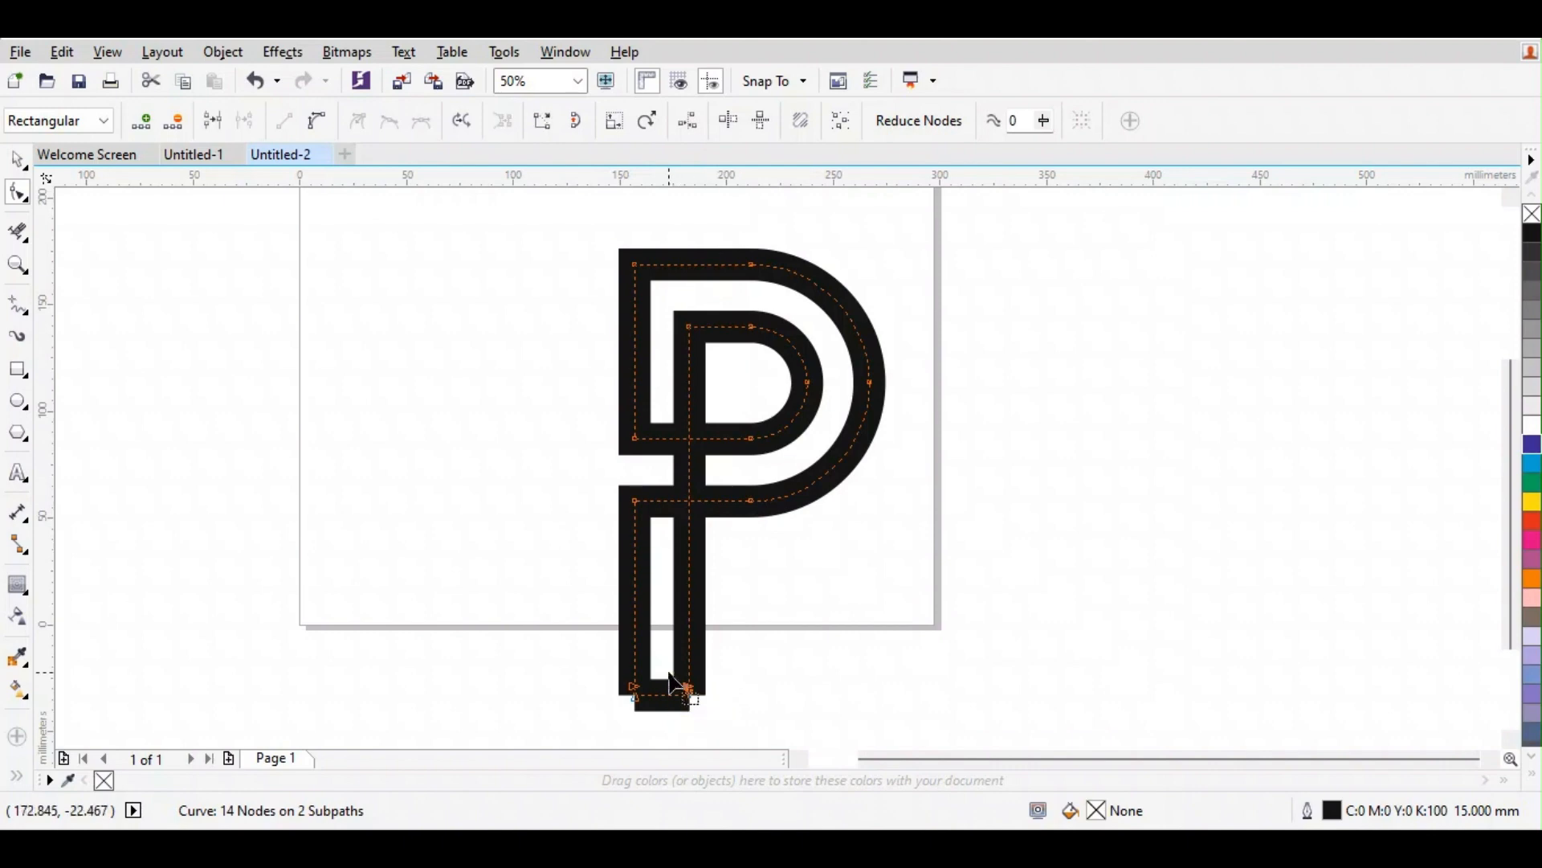
pyautogui.click(543, 126)
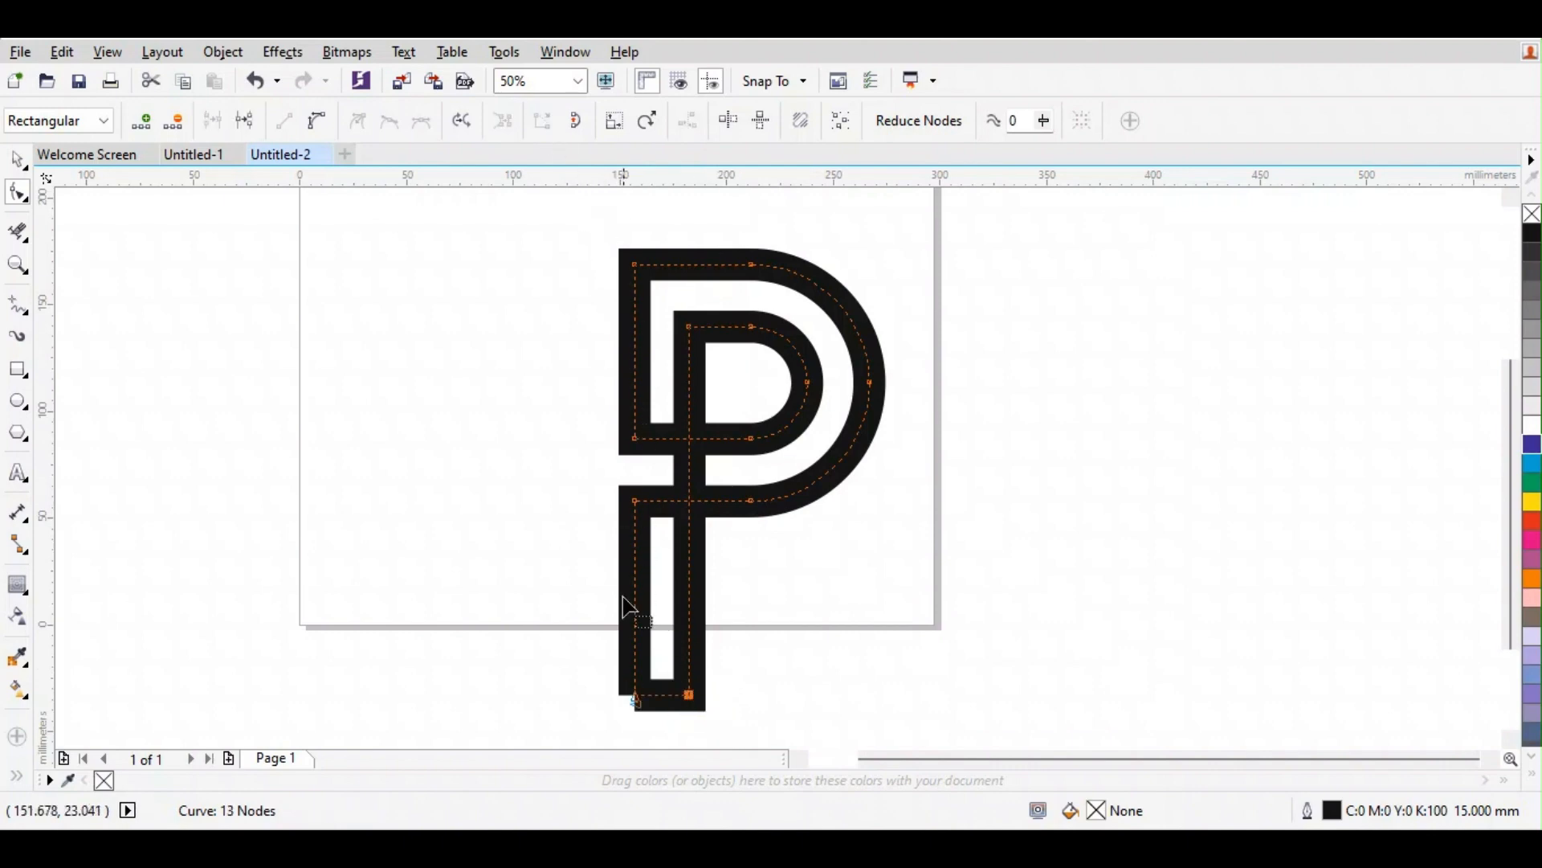
pyautogui.moveTo(606, 667); pyautogui.dragTo(650, 715)
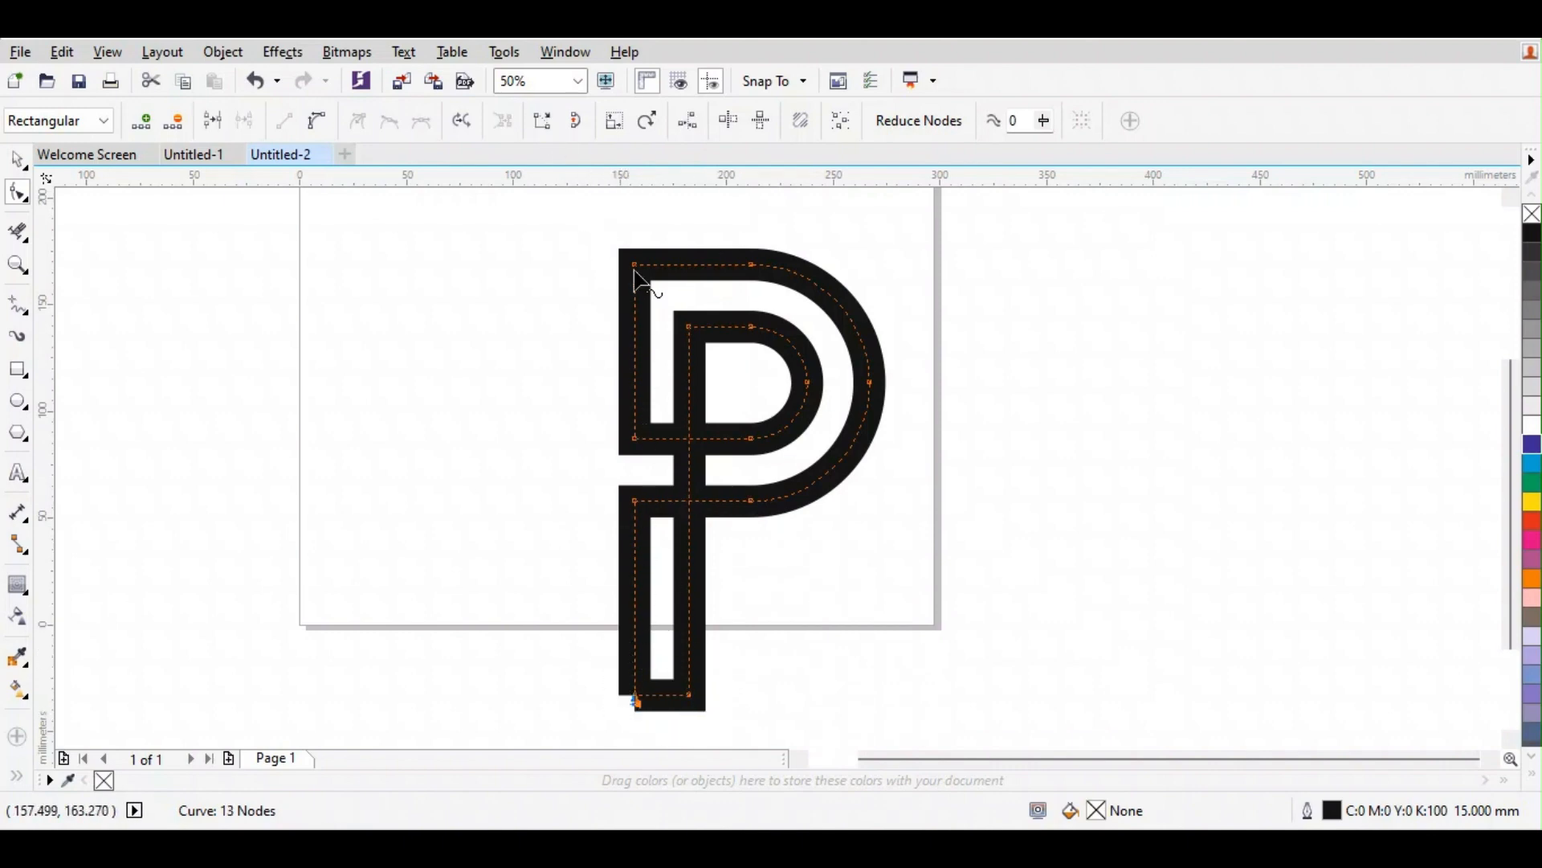
pyautogui.click(553, 127)
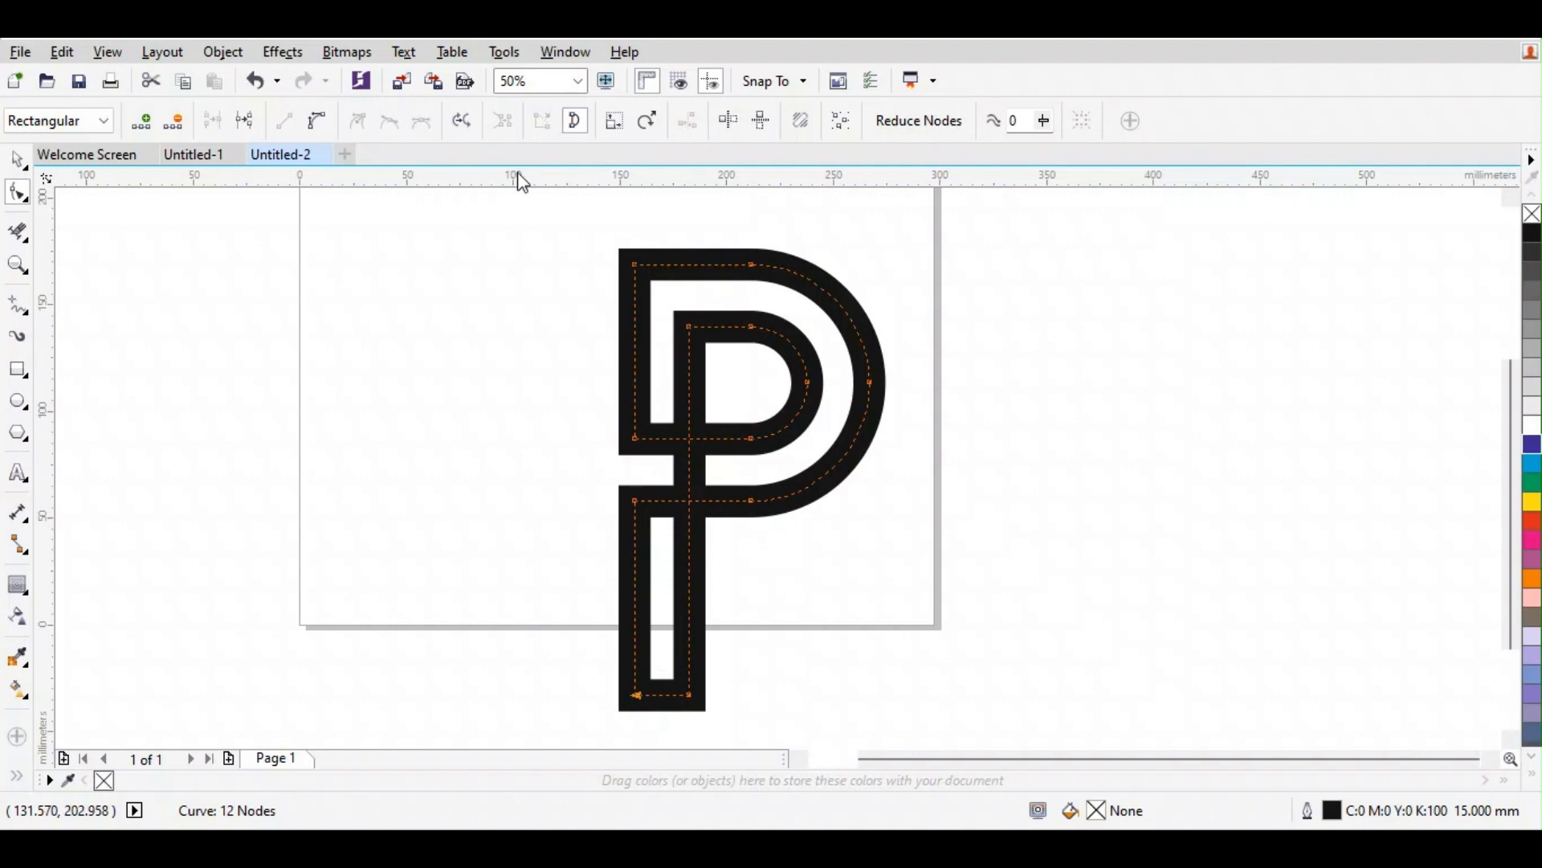
# Step: Select the whole P curve and convert its outline to an object
pyautogui.click(16, 160)
pyautogui.click(533, 231)
pyautogui.moveTo(565, 222); pyautogui.dragTo(897, 713)
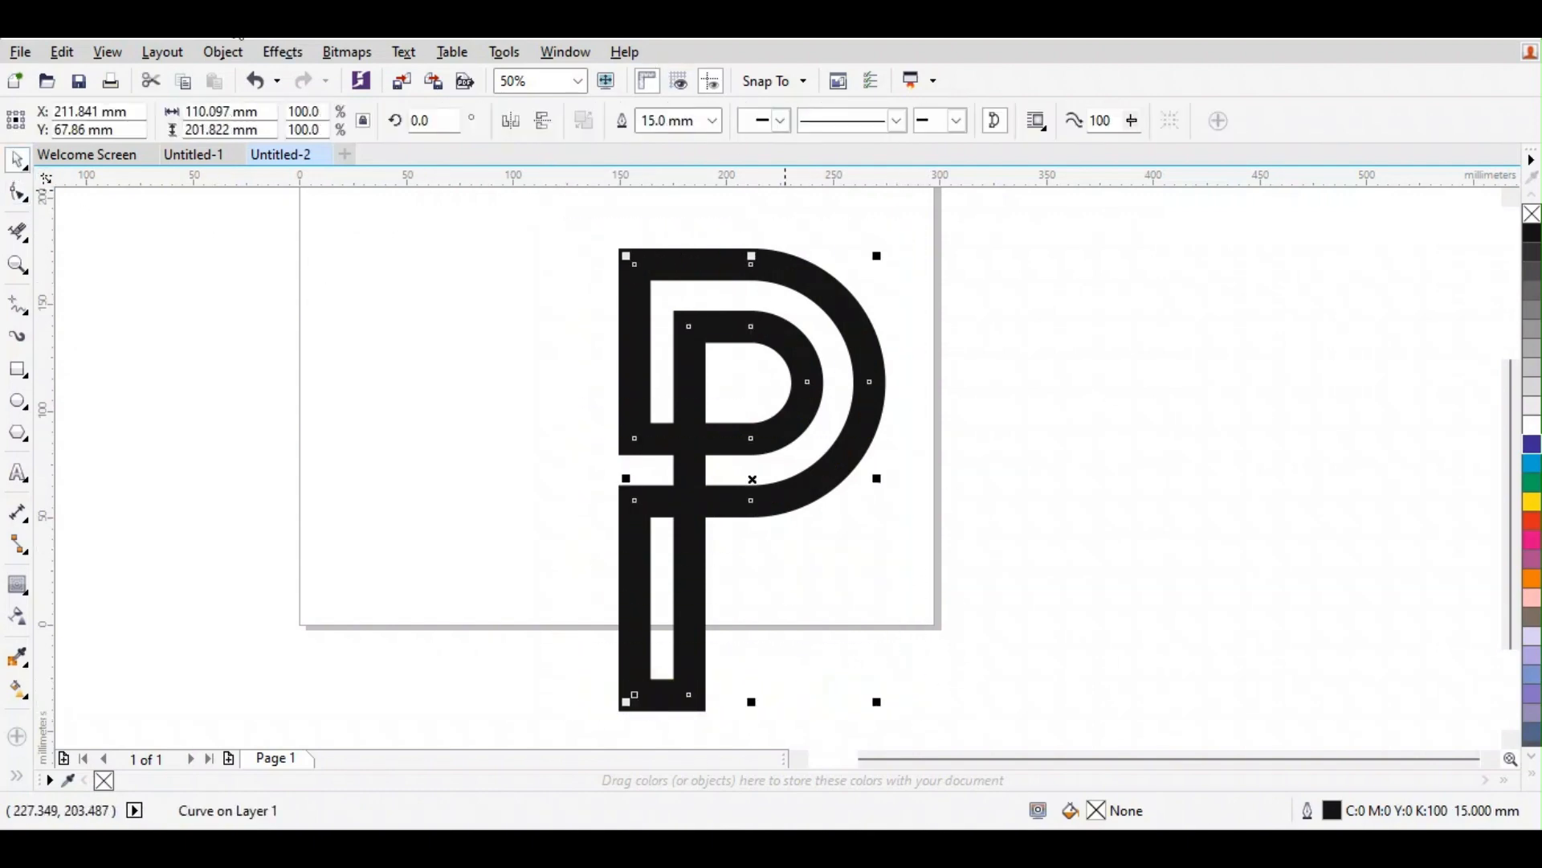
pyautogui.click(222, 51)
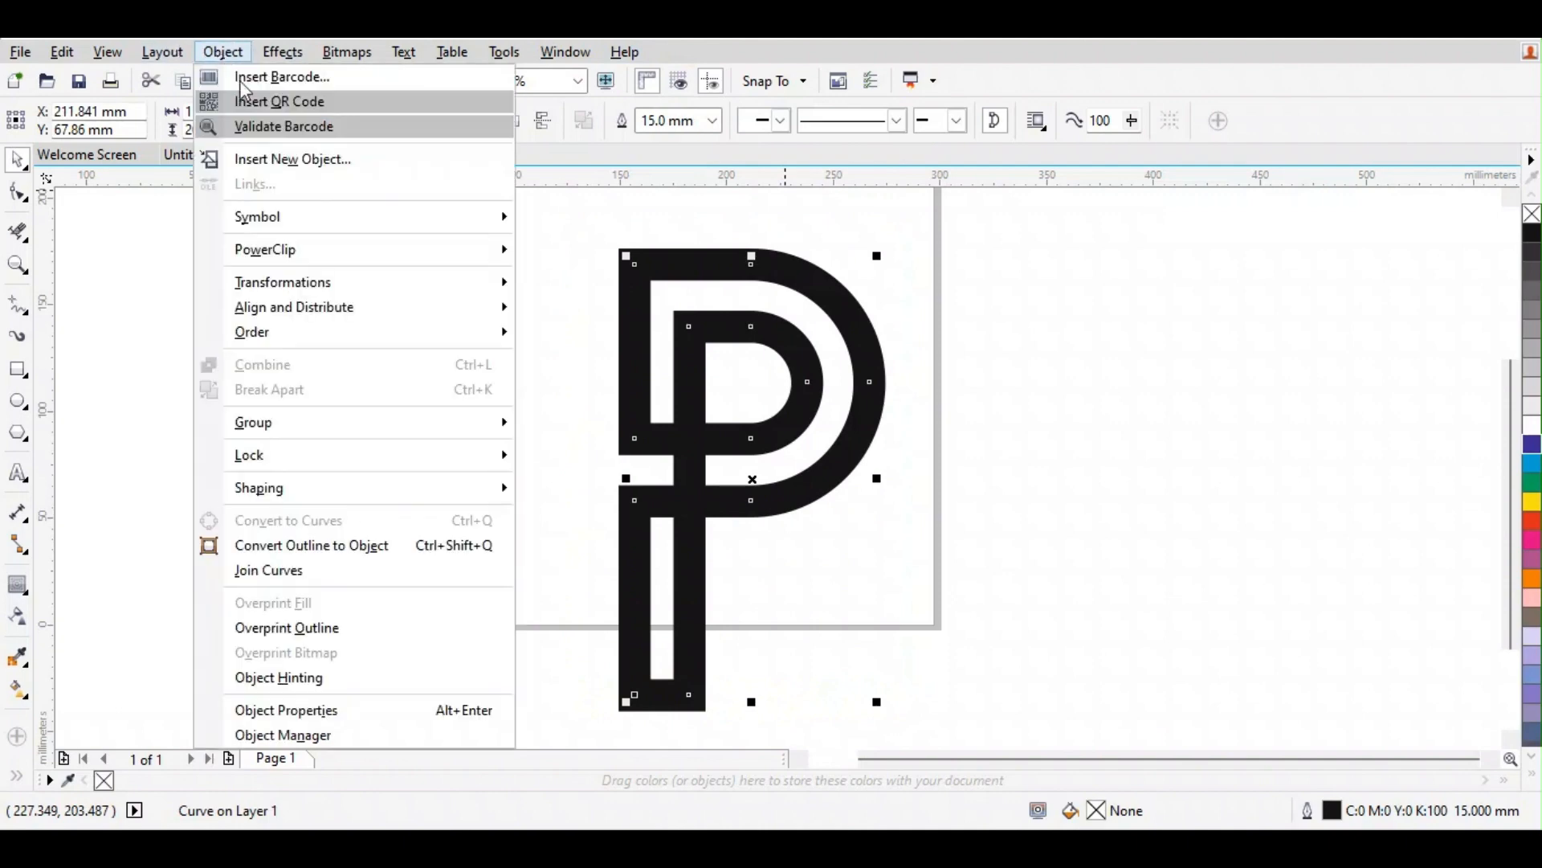
pyautogui.click(367, 547)
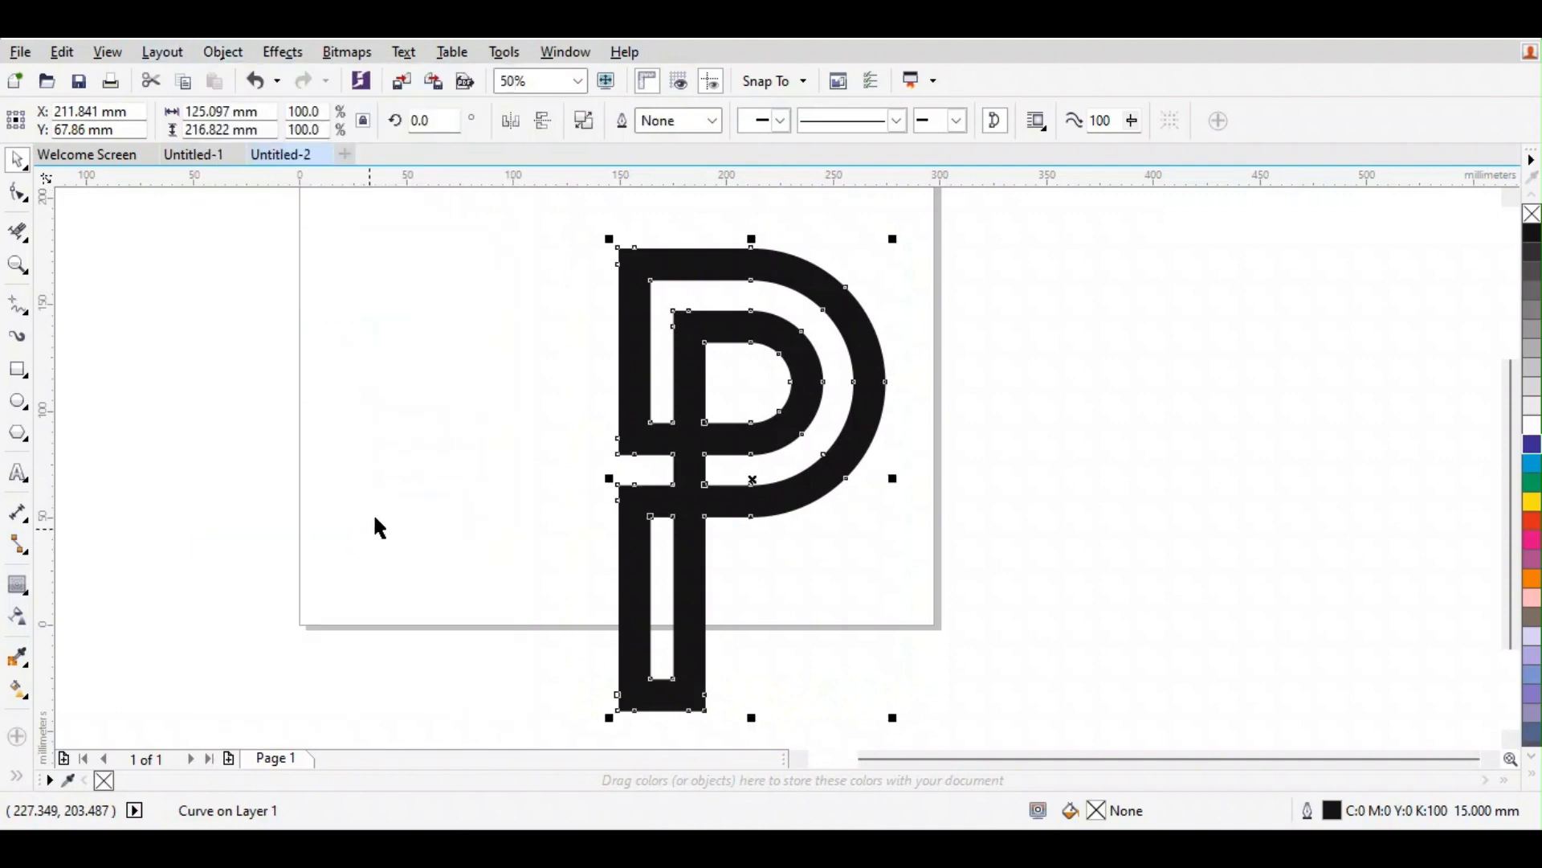
# Step: Fillet the outer lower-left corner of the P's bowl, just above the gap, with a 25 mm radius
pyautogui.click(564, 53)
pyautogui.moveTo(624, 348)
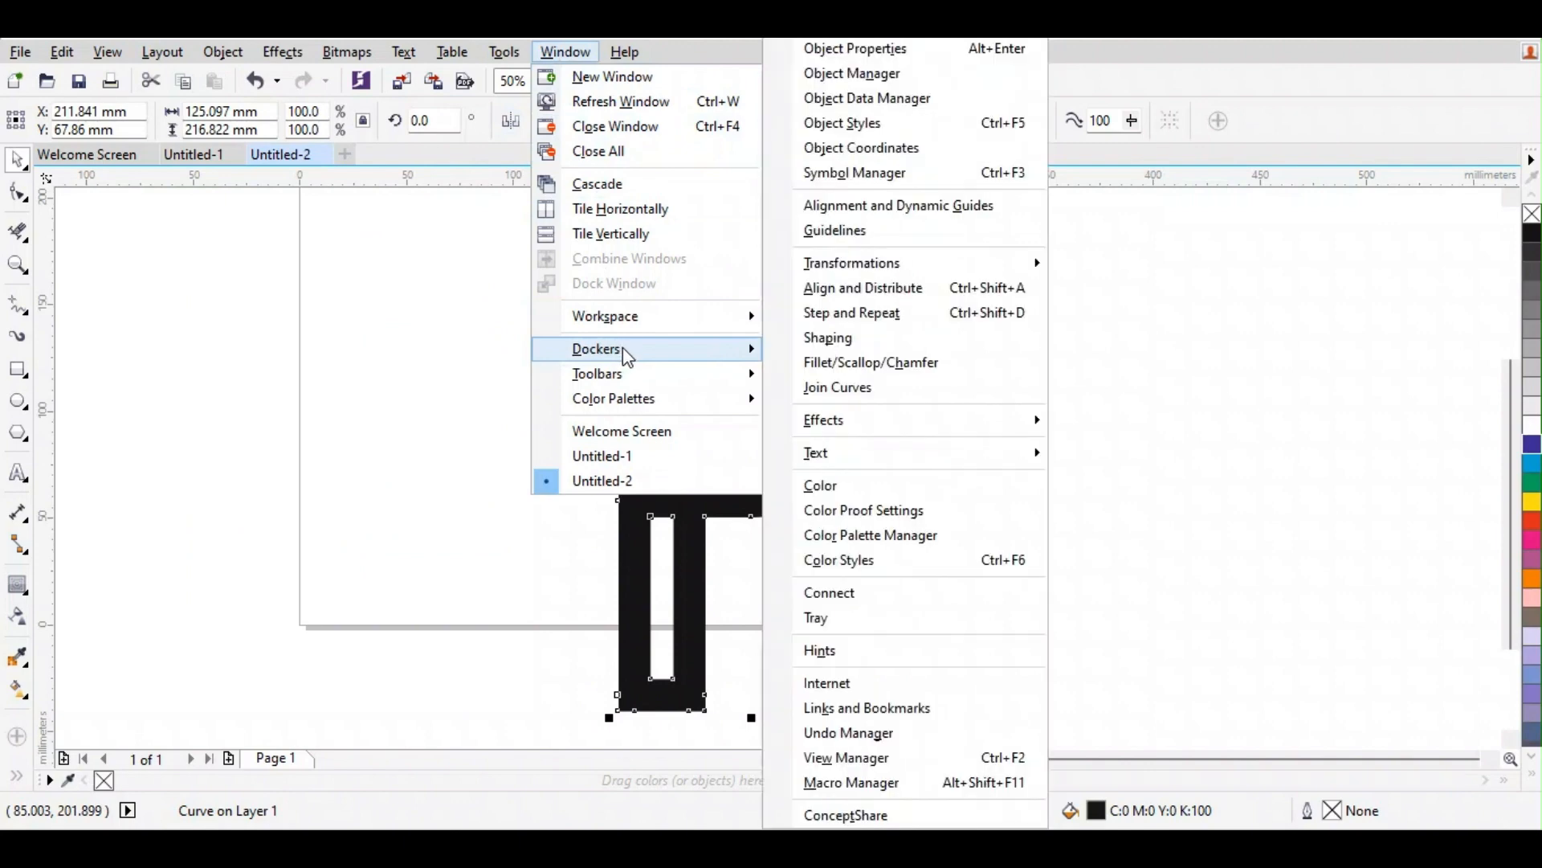
pyautogui.click(794, 363)
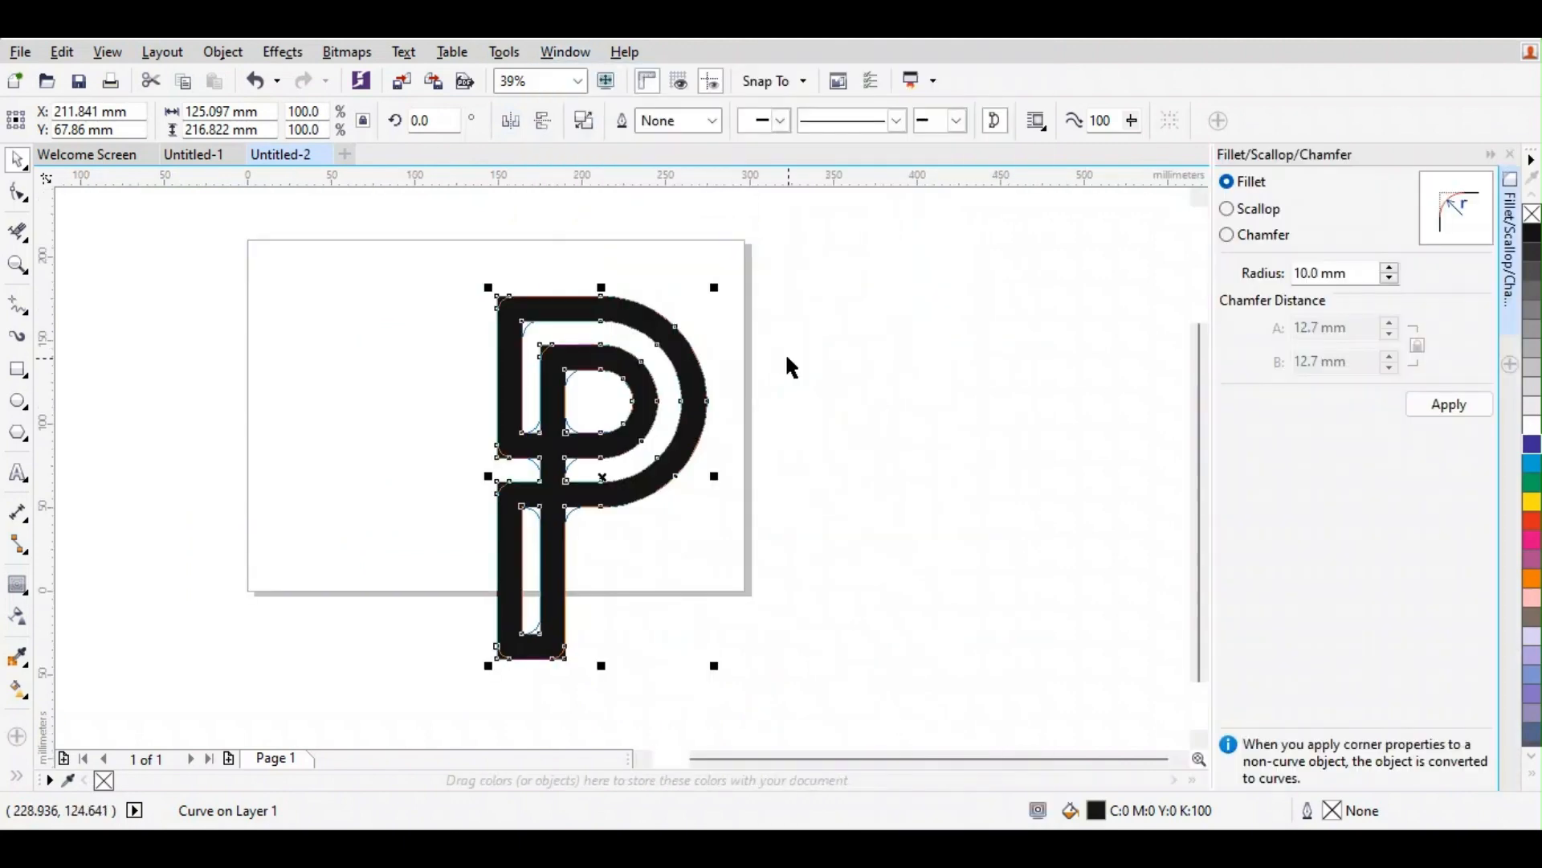
pyautogui.click(17, 193)
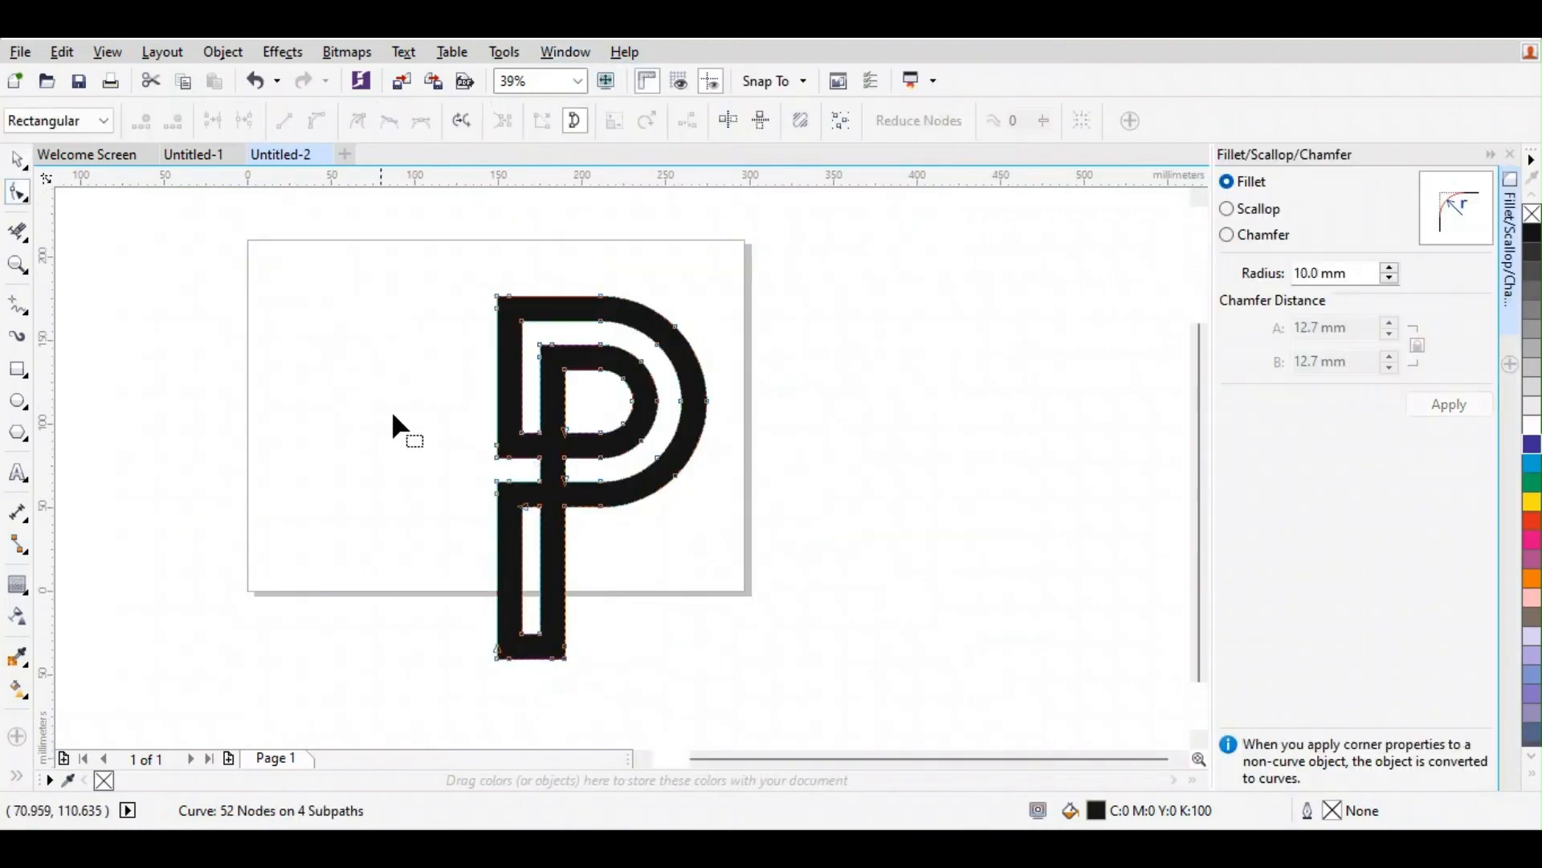
pyautogui.scroll(3, 506, 450)
pyautogui.moveTo(447, 430); pyautogui.dragTo(542, 479)
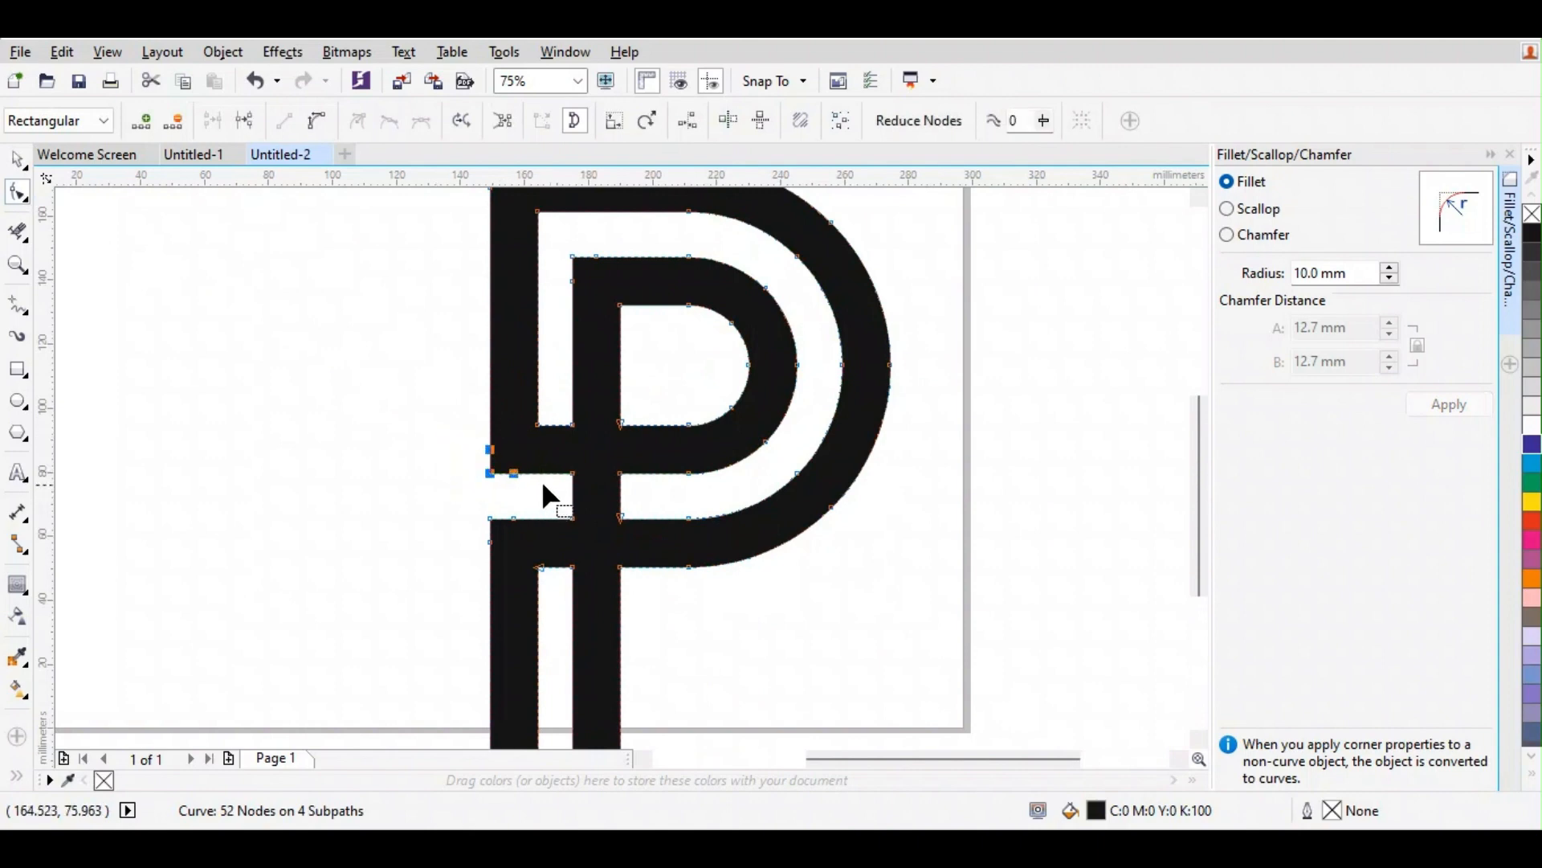
pyautogui.tripleClick(1358, 275)
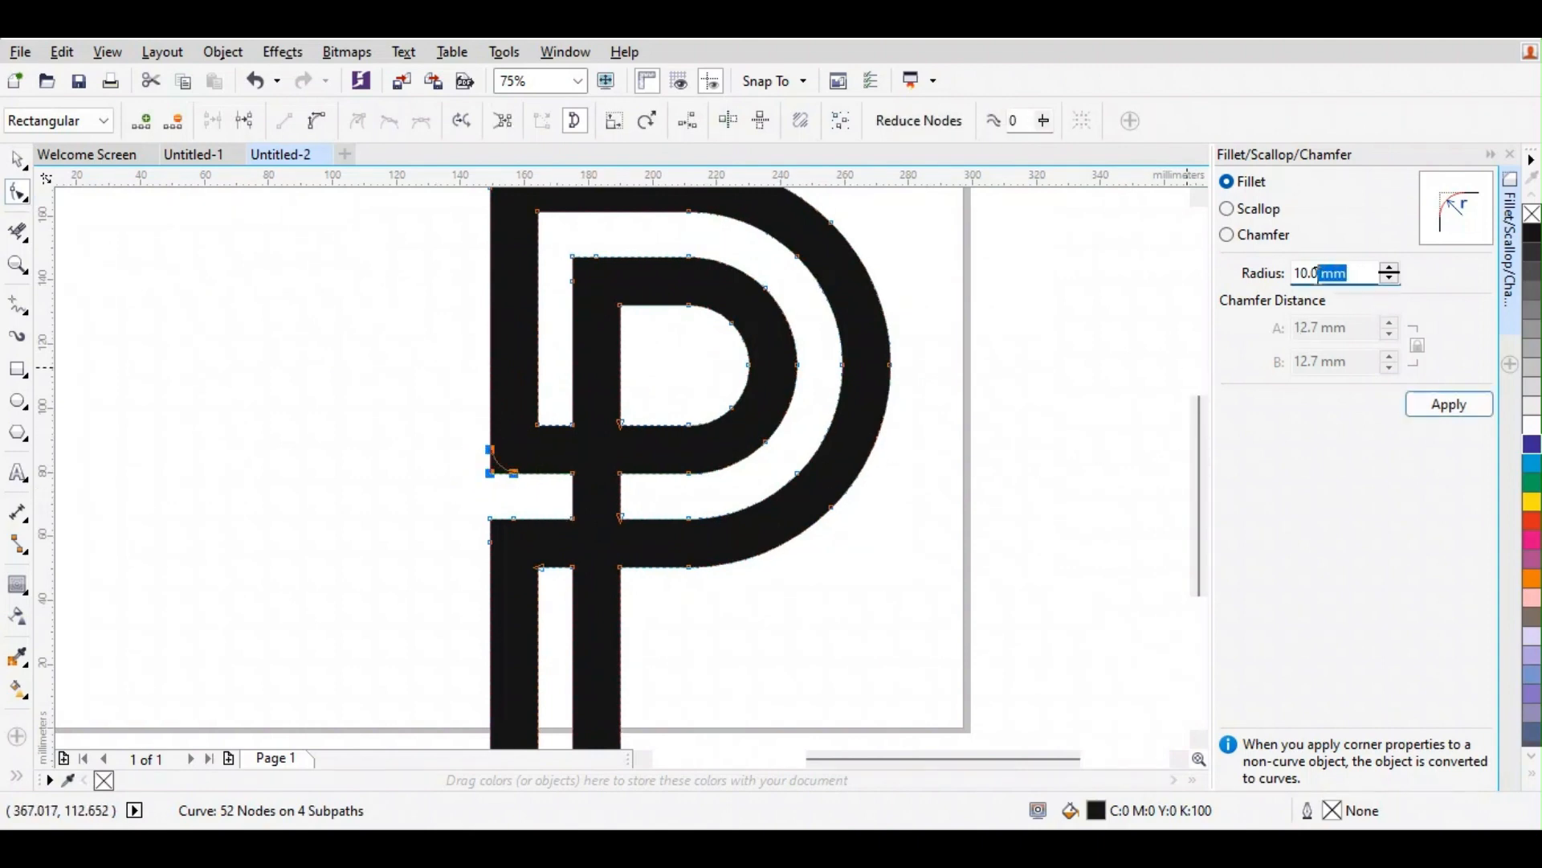
pyautogui.write('25')
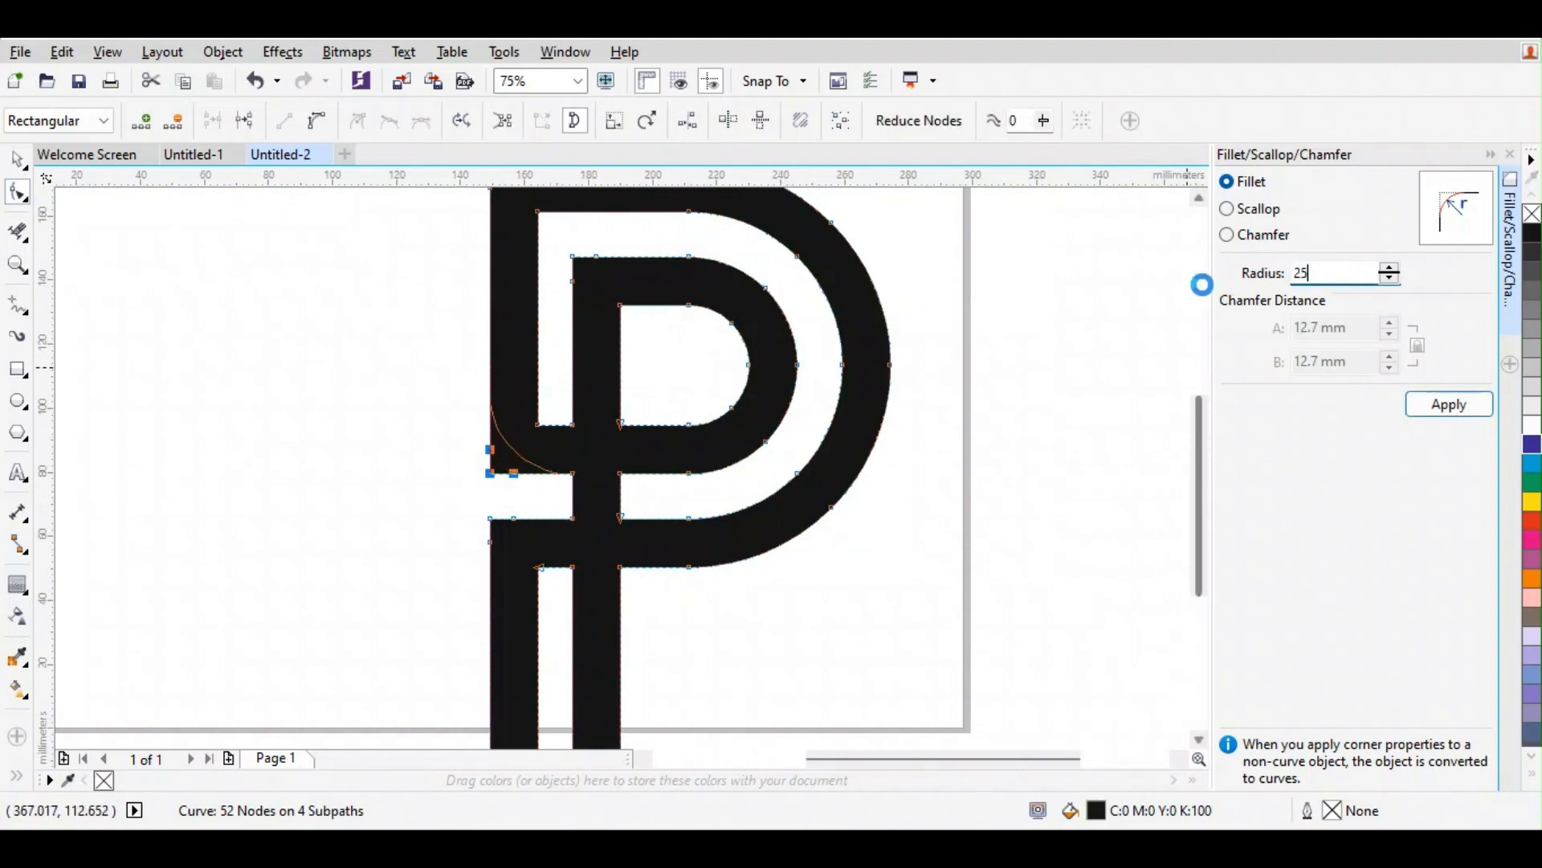
pyautogui.press('Return')
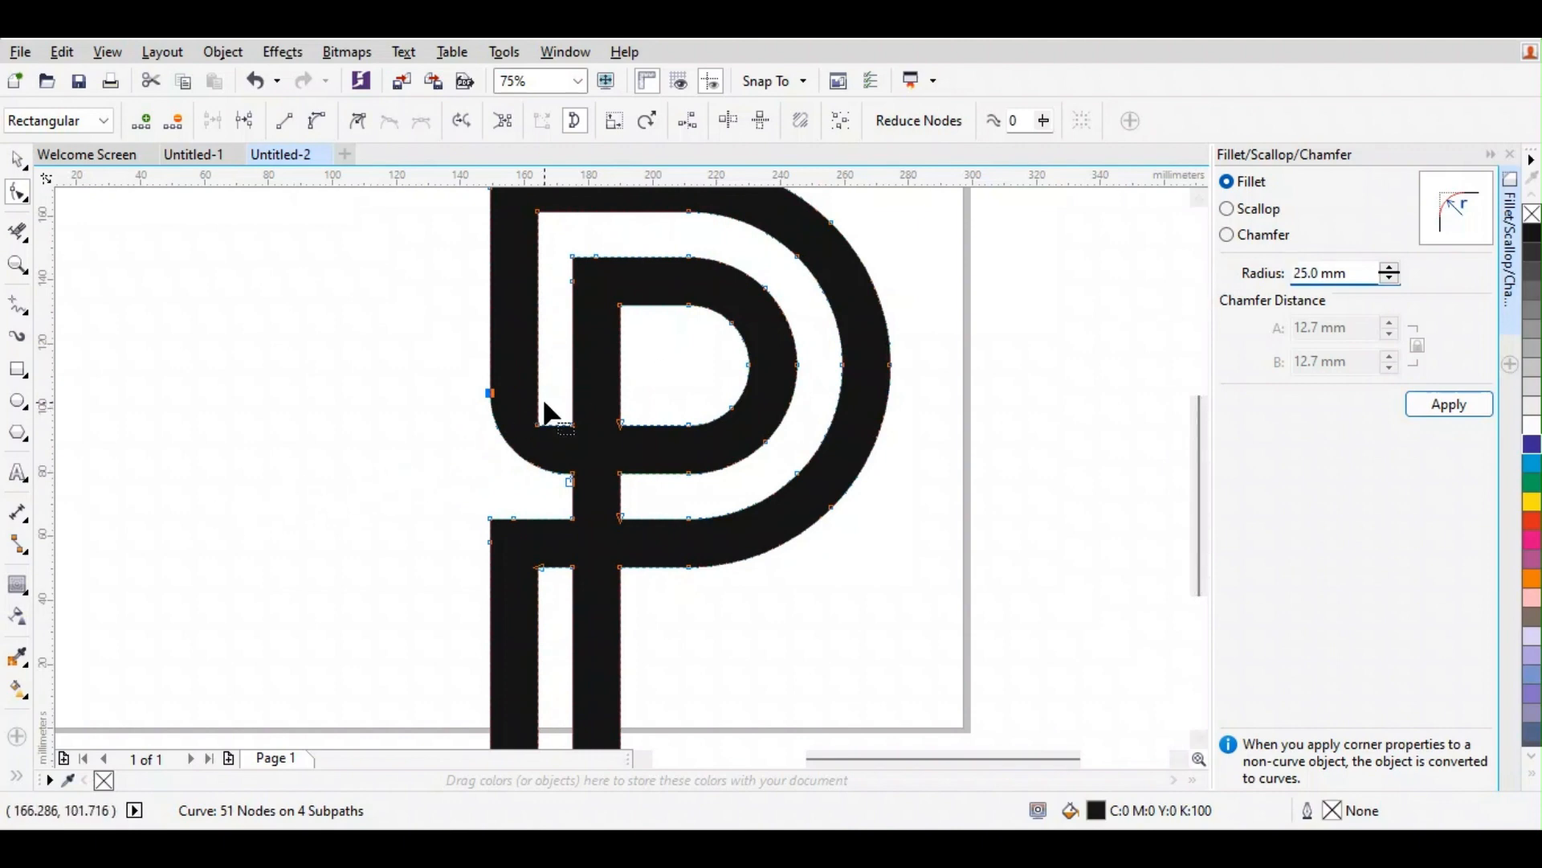
# Step: Fillet the matching inner corner of the bowl's lower-left bend with a 10 mm radius
pyautogui.click(538, 424)
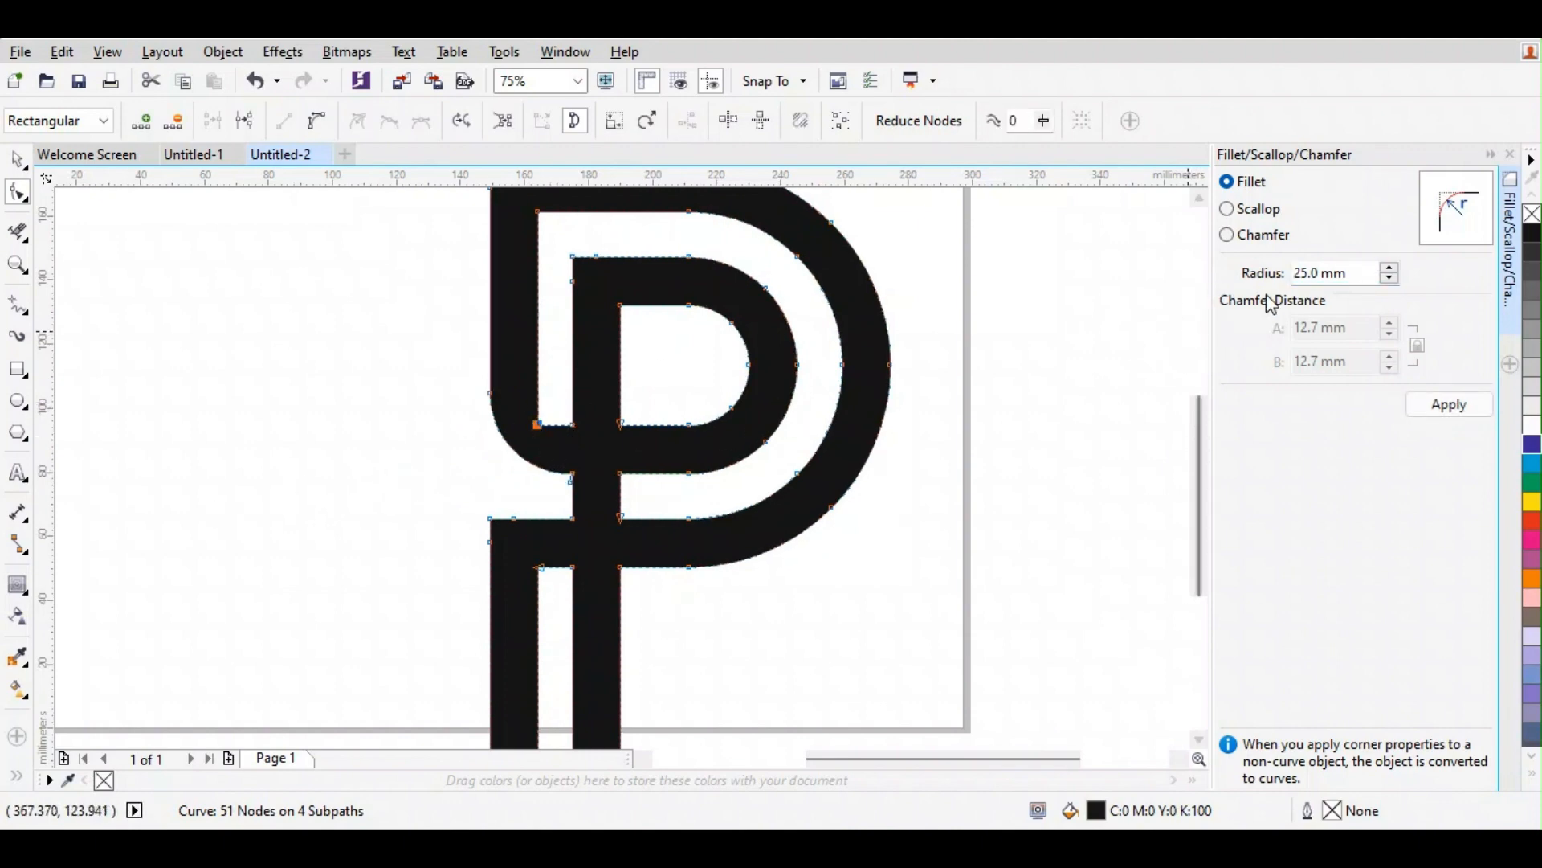
pyautogui.doubleClick(1301, 274)
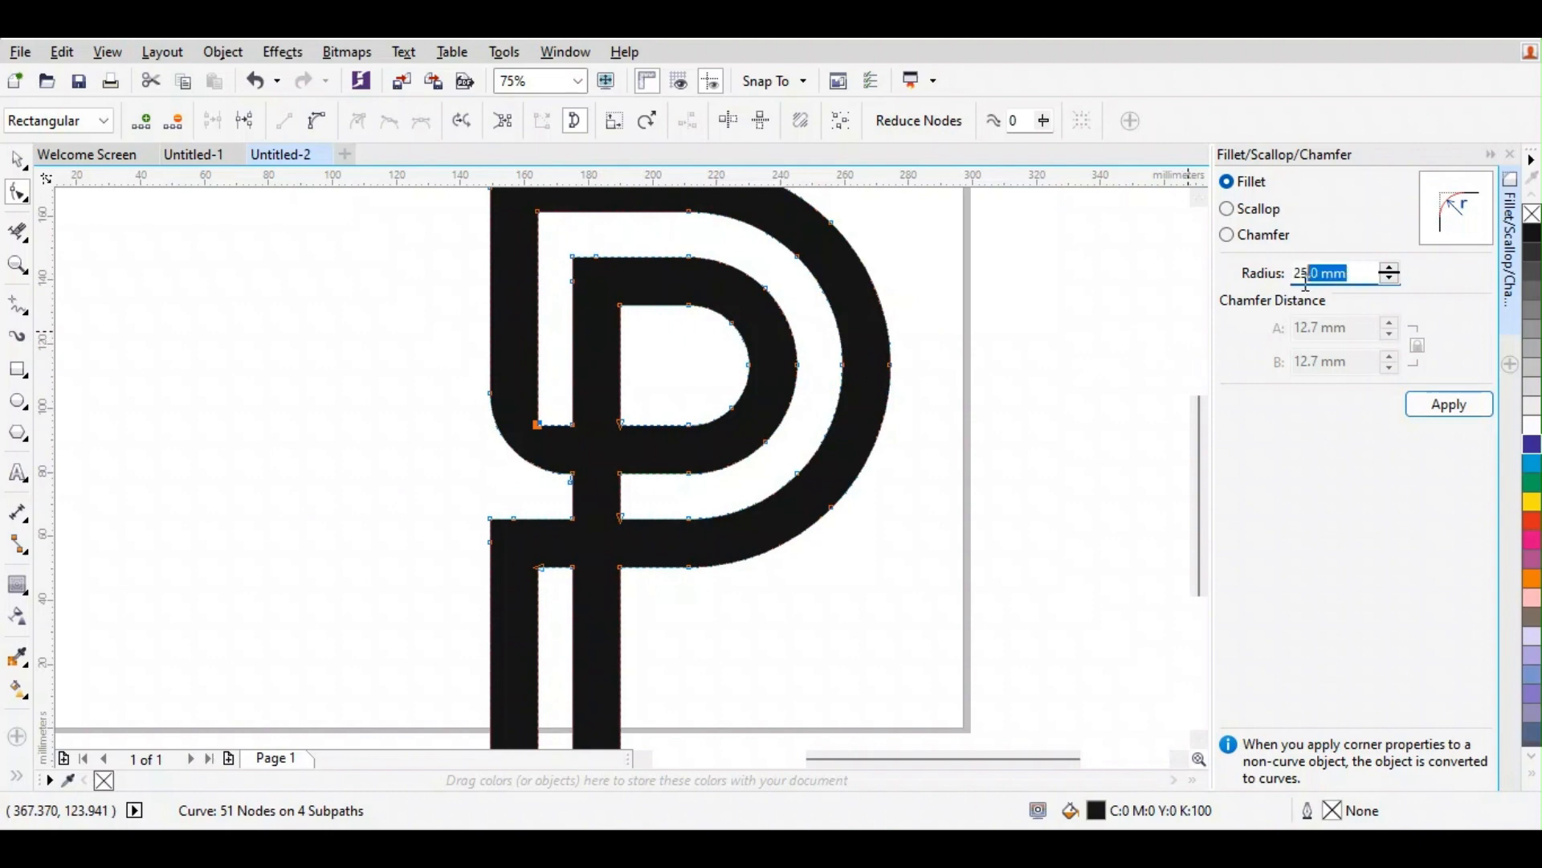
pyautogui.write('10')
pyautogui.press('Return')
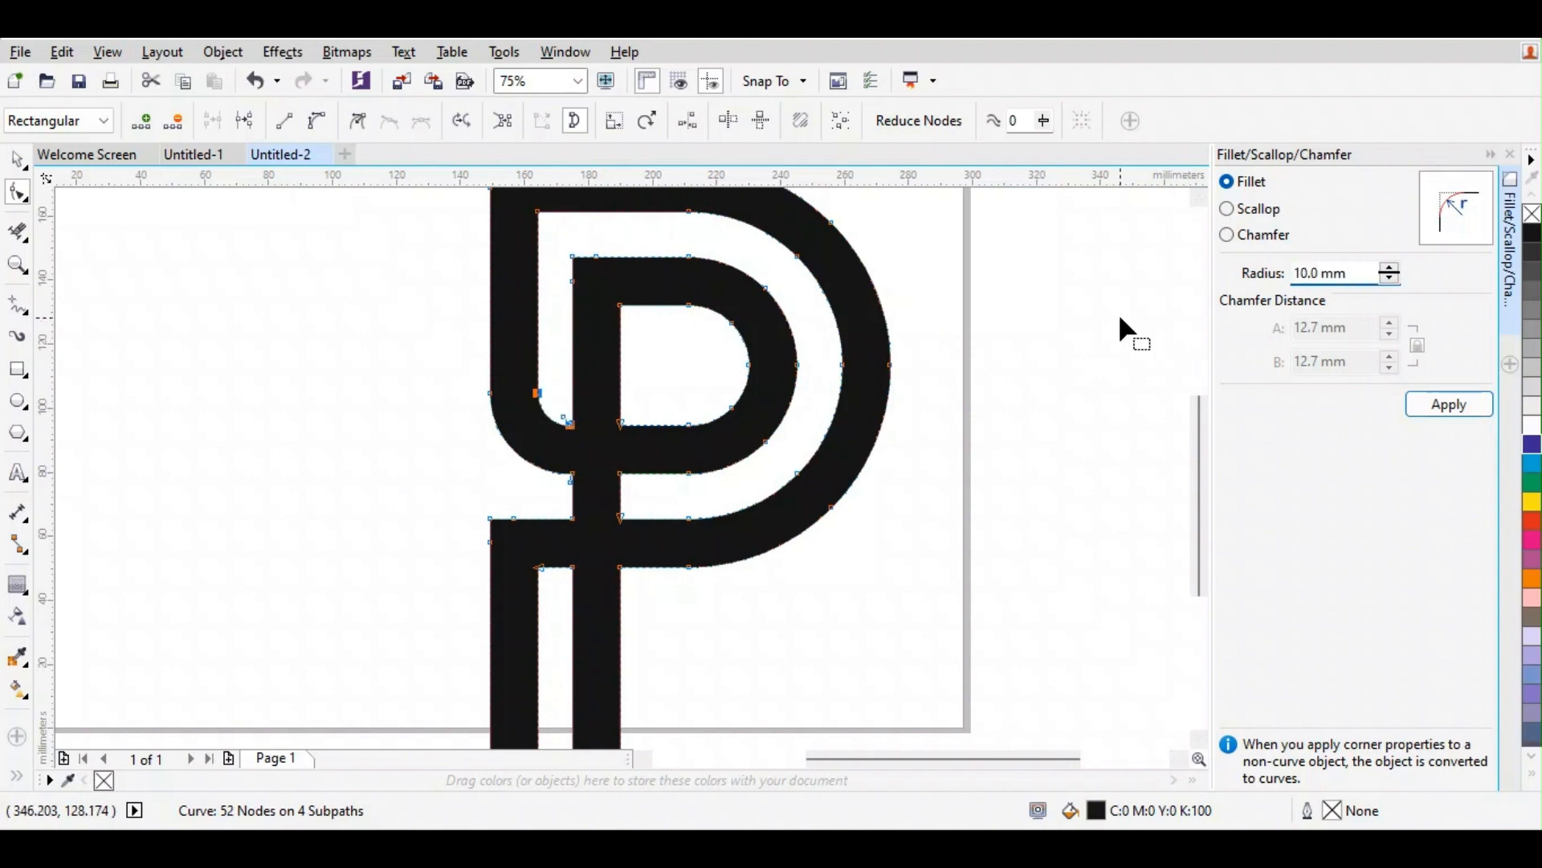
# Step: Try filleting both the outer and inner corners just below the gap with a 10 mm radius
pyautogui.moveTo(463, 511); pyautogui.dragTo(535, 555)
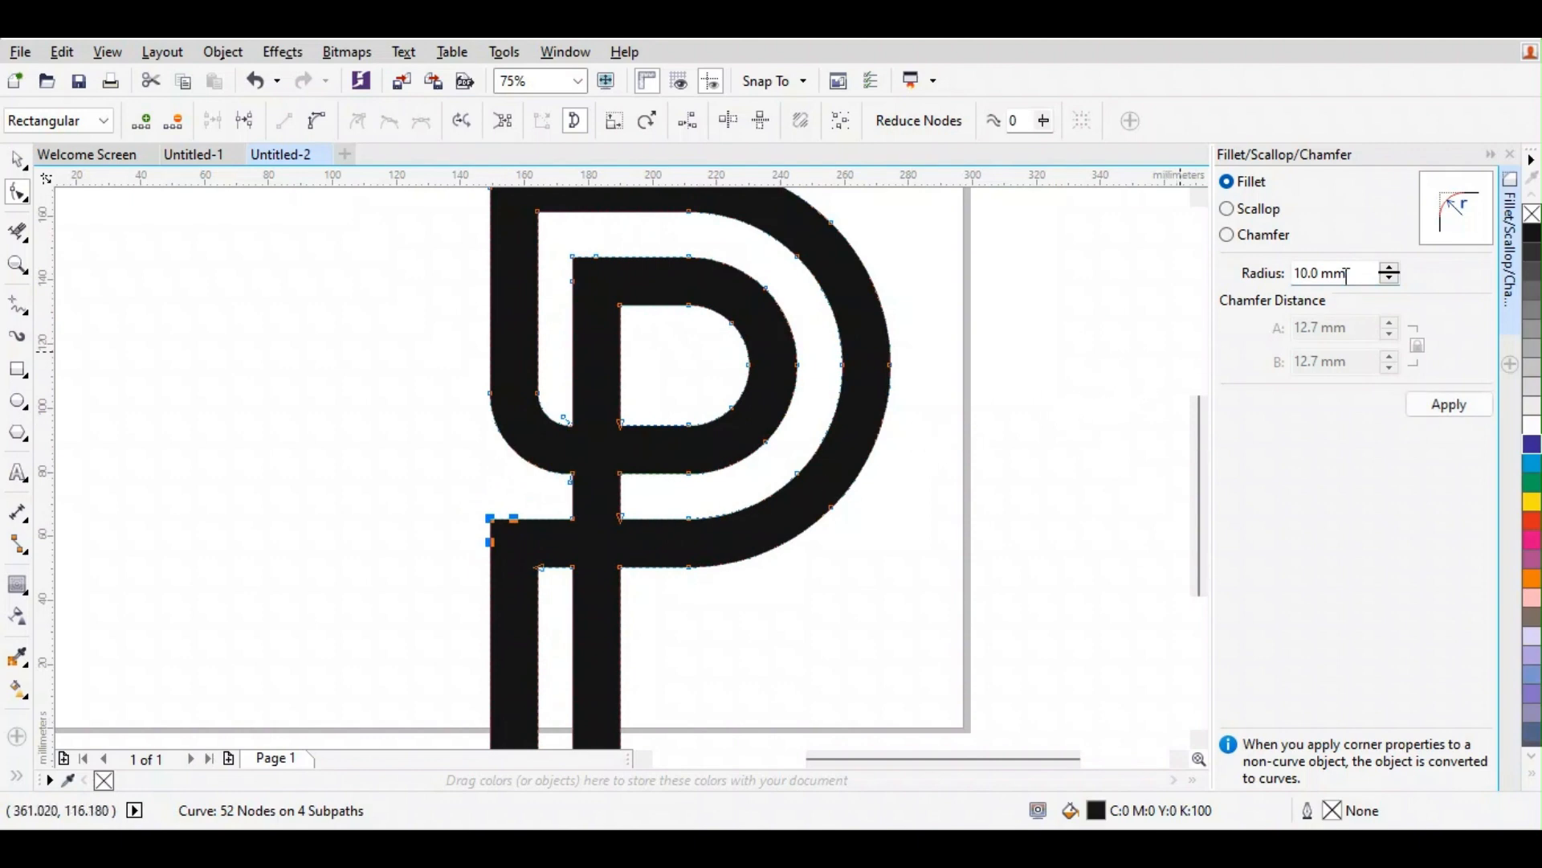
pyautogui.press('Return')
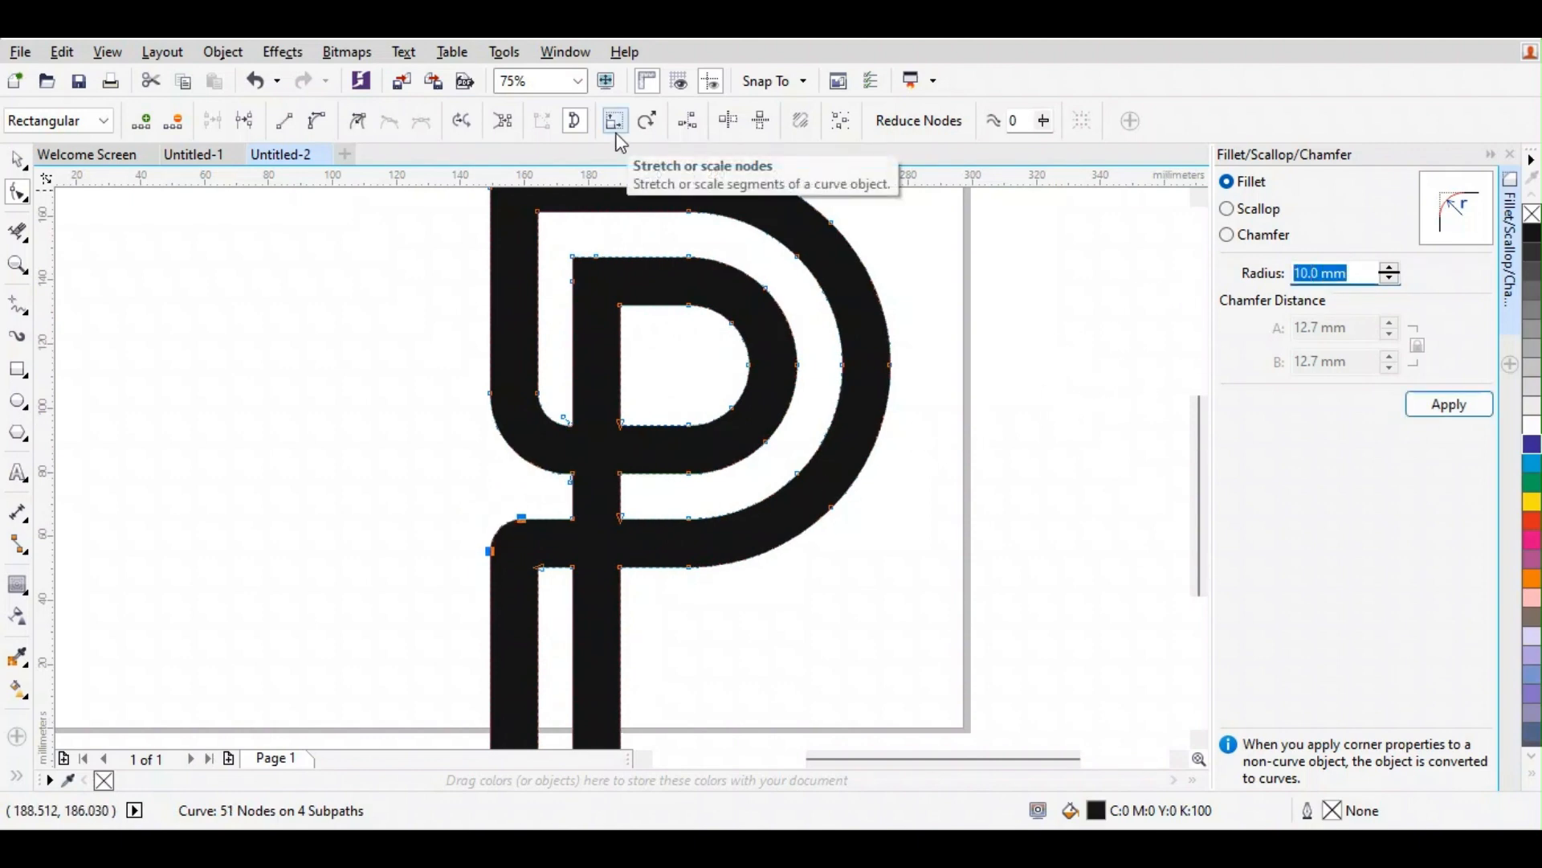
pyautogui.write('25')
pyautogui.press('Tab')
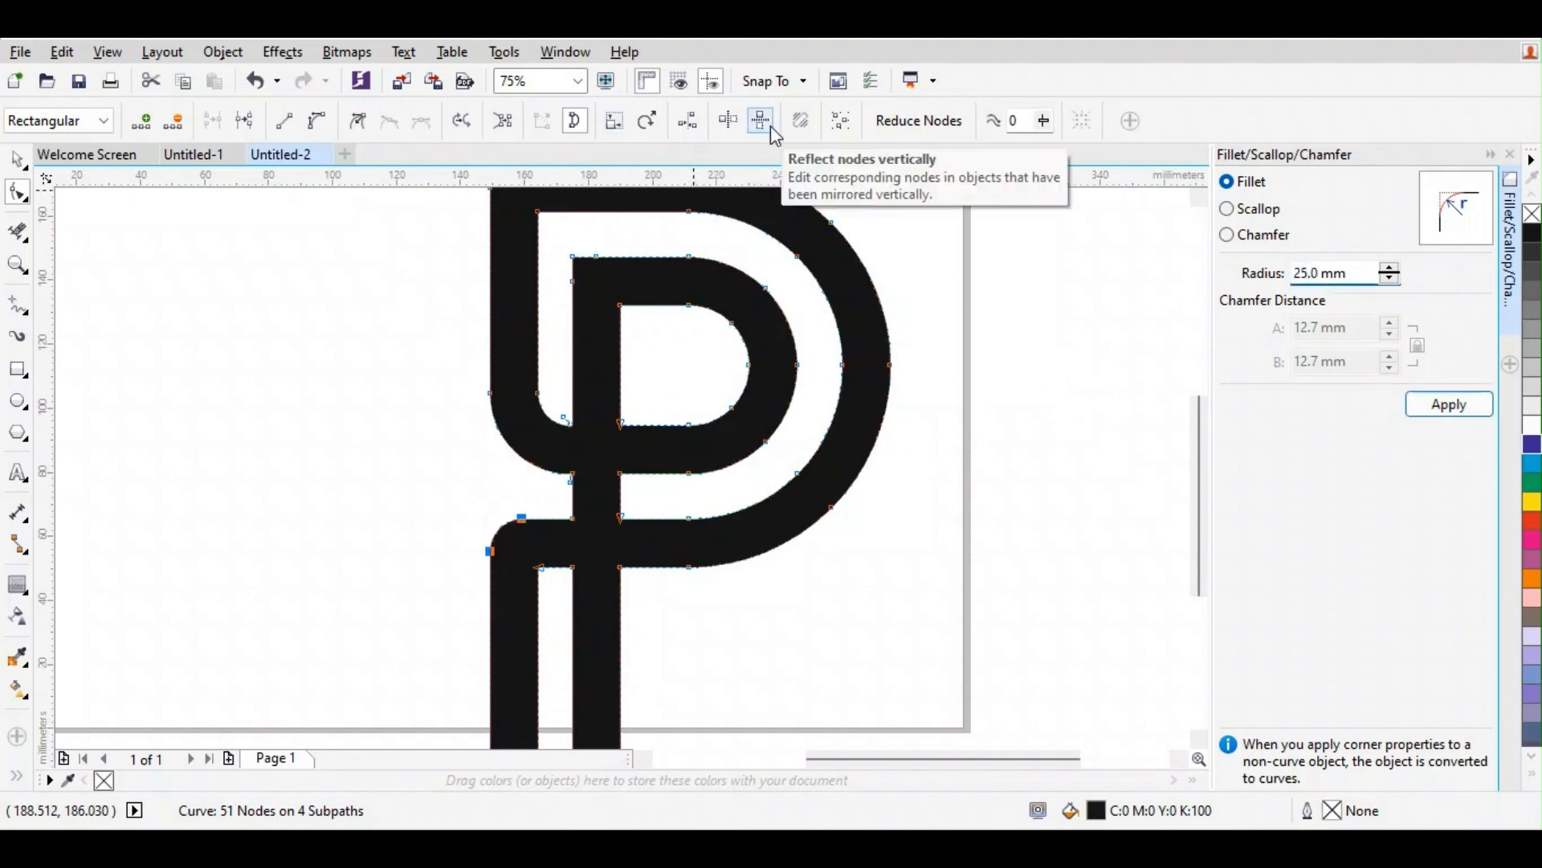
pyautogui.click(560, 580)
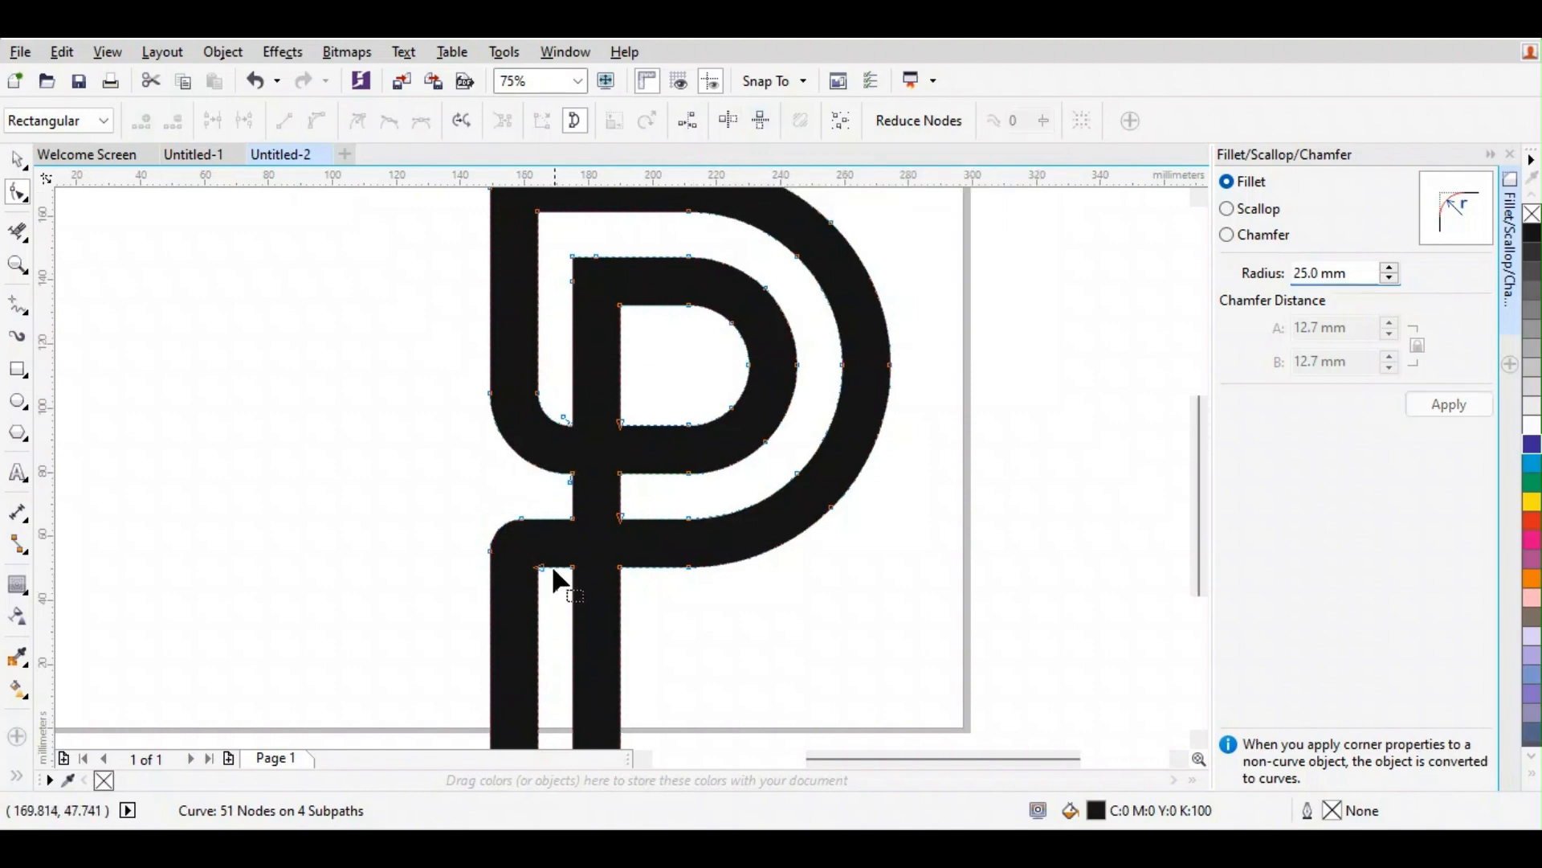
pyautogui.click(538, 567)
pyautogui.moveTo(1358, 274); pyautogui.dragTo(1293, 274)
pyautogui.write('10')
pyautogui.press('Return')
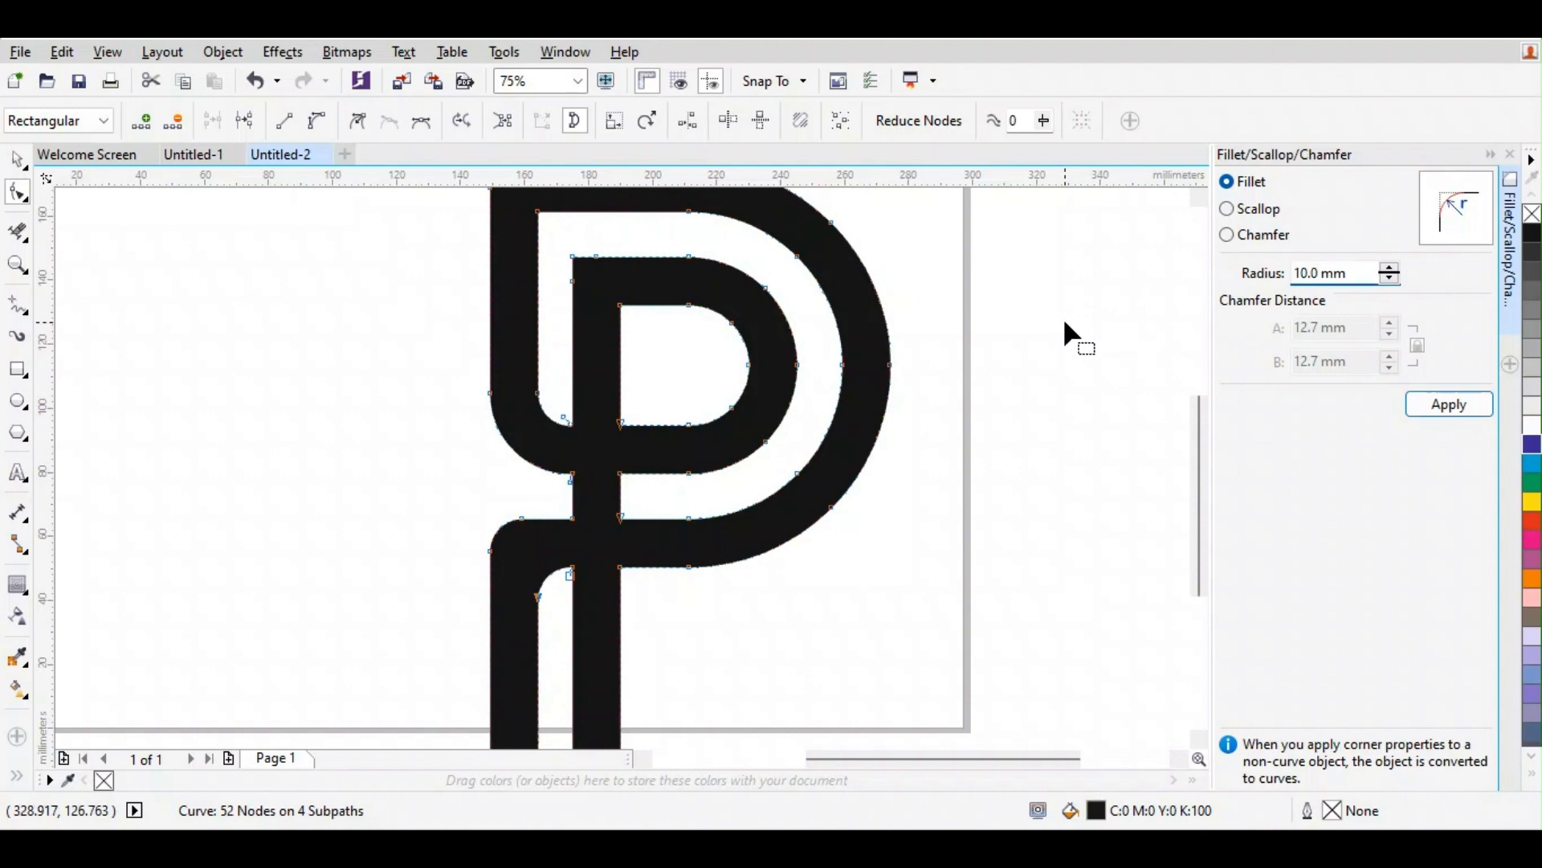
# Step: Undo the fillets on the outer and inner corners below the gap and deselect the P
pyautogui.scroll(-2, 551, 522)
pyautogui.scroll(2, 540, 585)
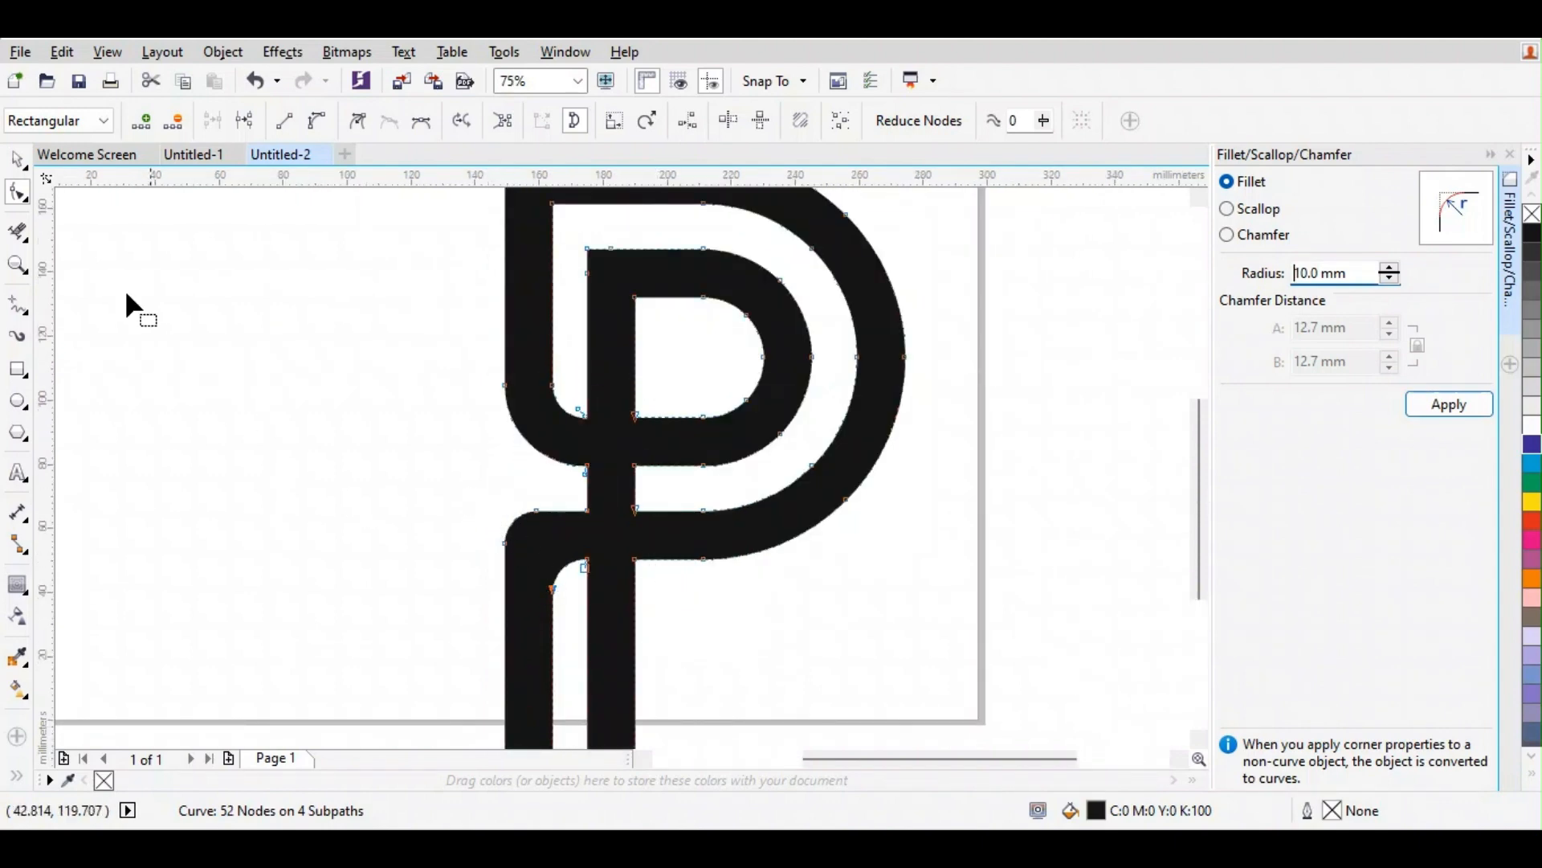
pyautogui.click(16, 161)
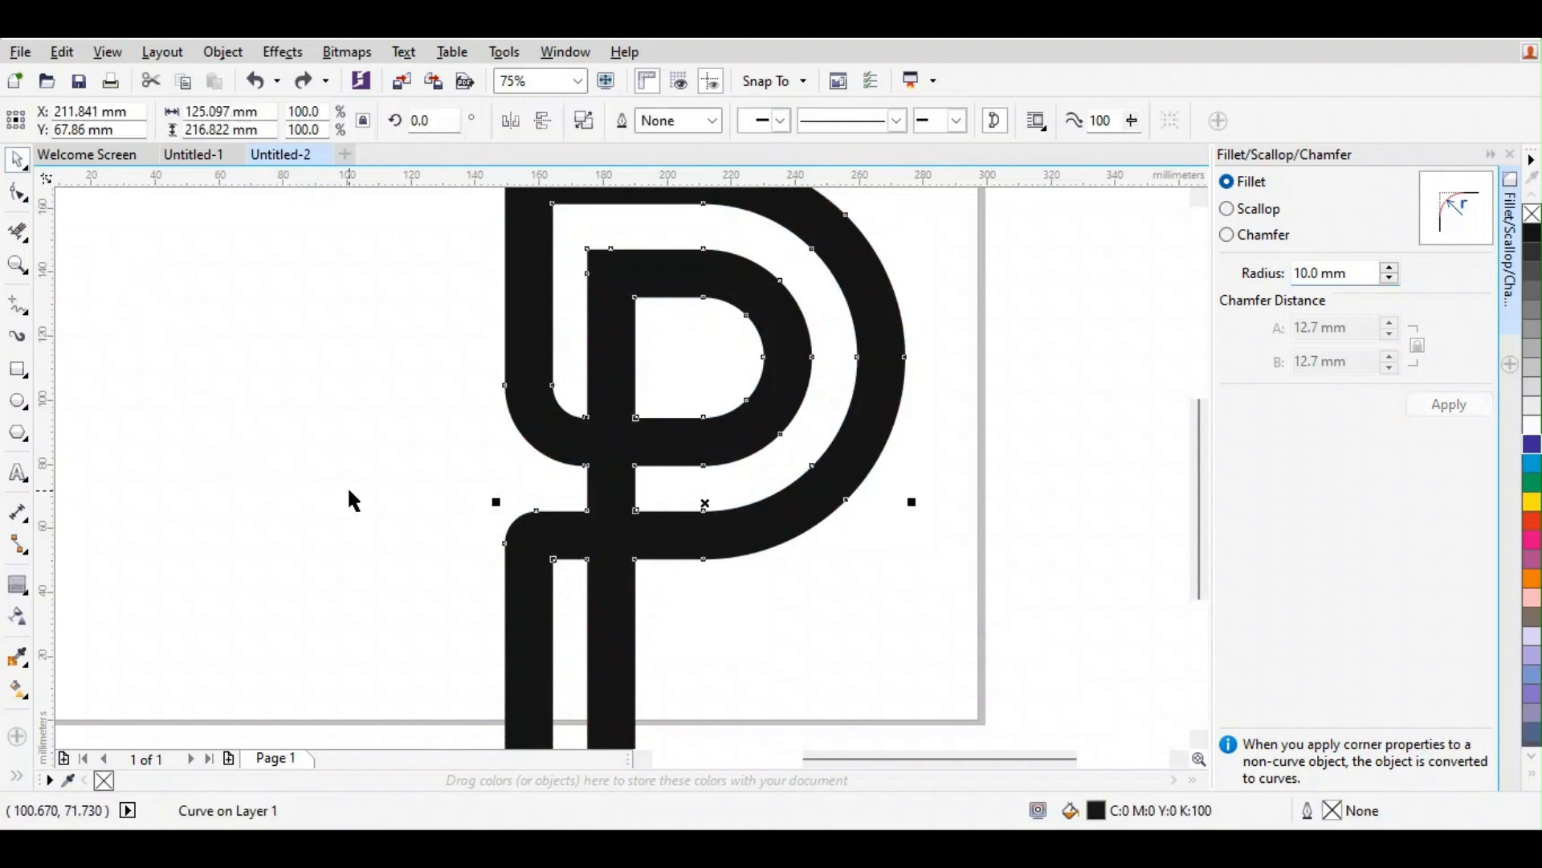
pyautogui.hotkey('ctrl', 'z')
pyautogui.click(448, 540)
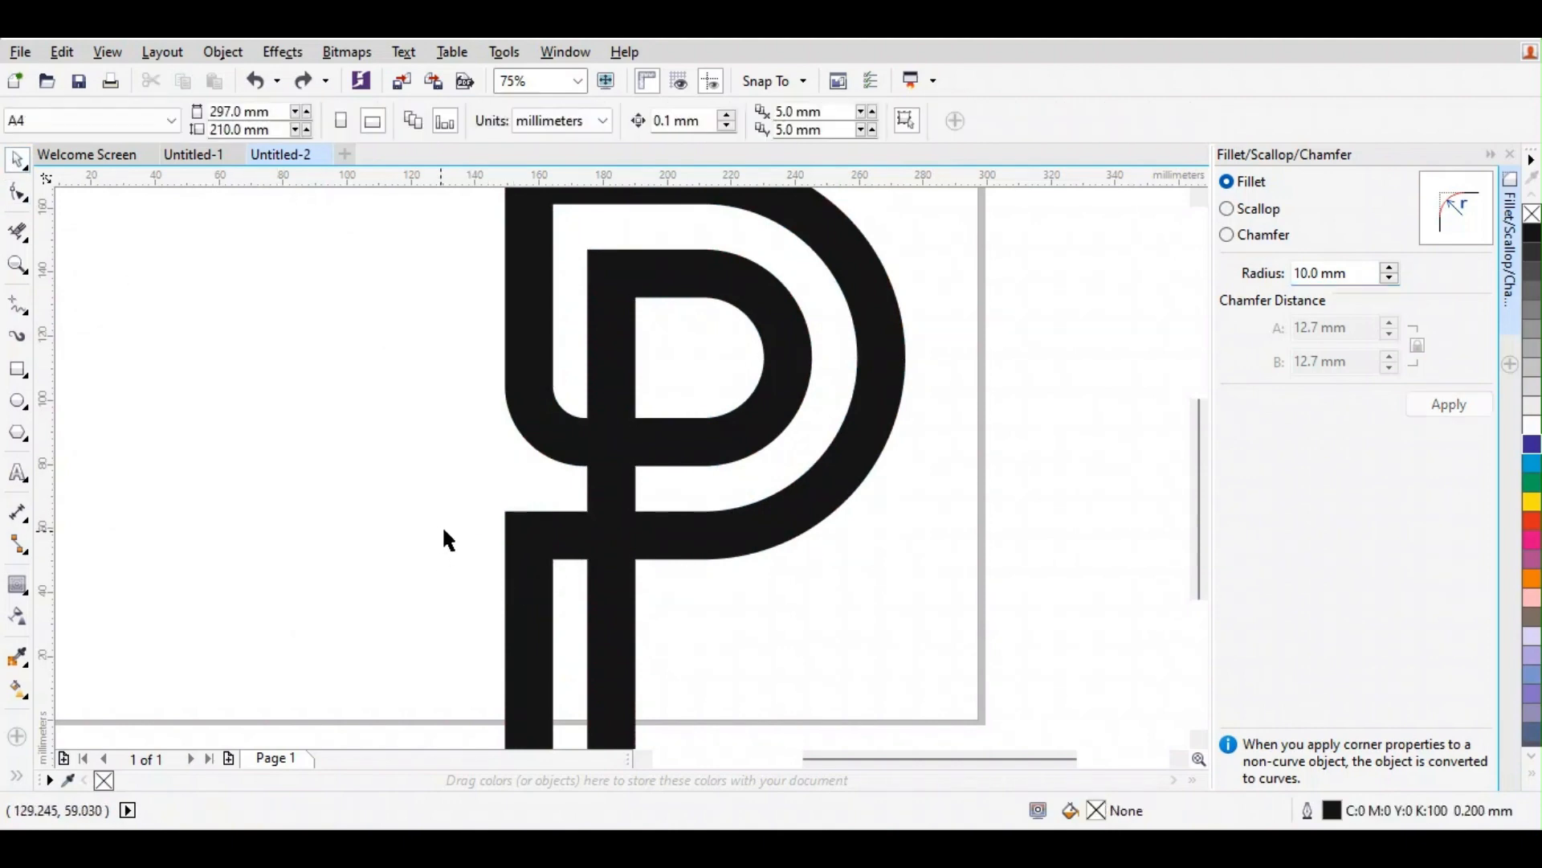
# Step: Fillet the outer corner just below the gap with a 25 mm radius
pyautogui.click(18, 192)
pyautogui.click(511, 540)
pyautogui.moveTo(482, 506); pyautogui.dragTo(546, 543)
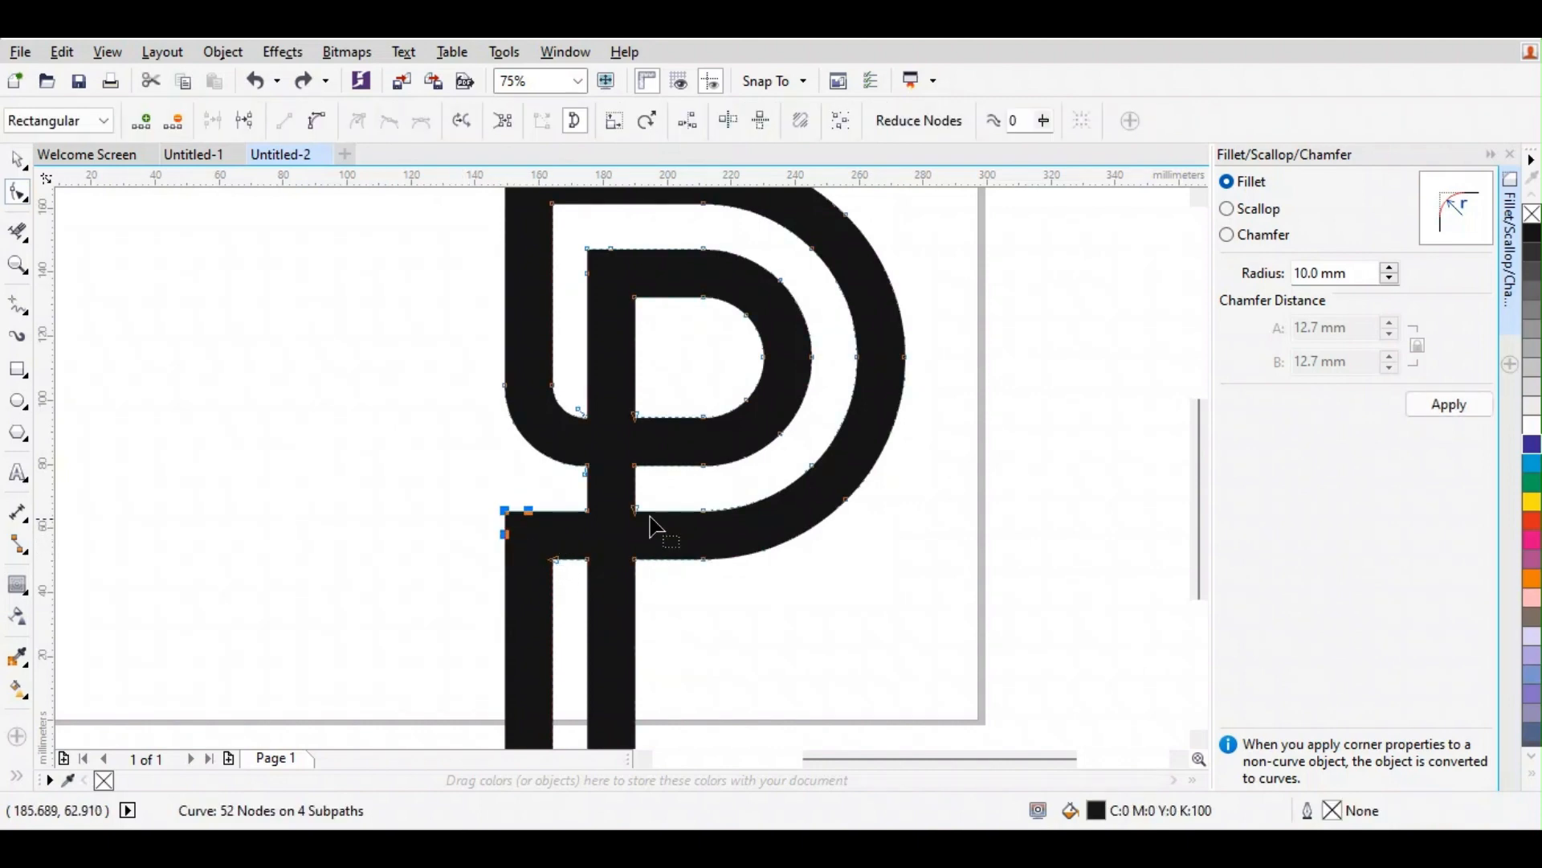
pyautogui.click(1387, 269)
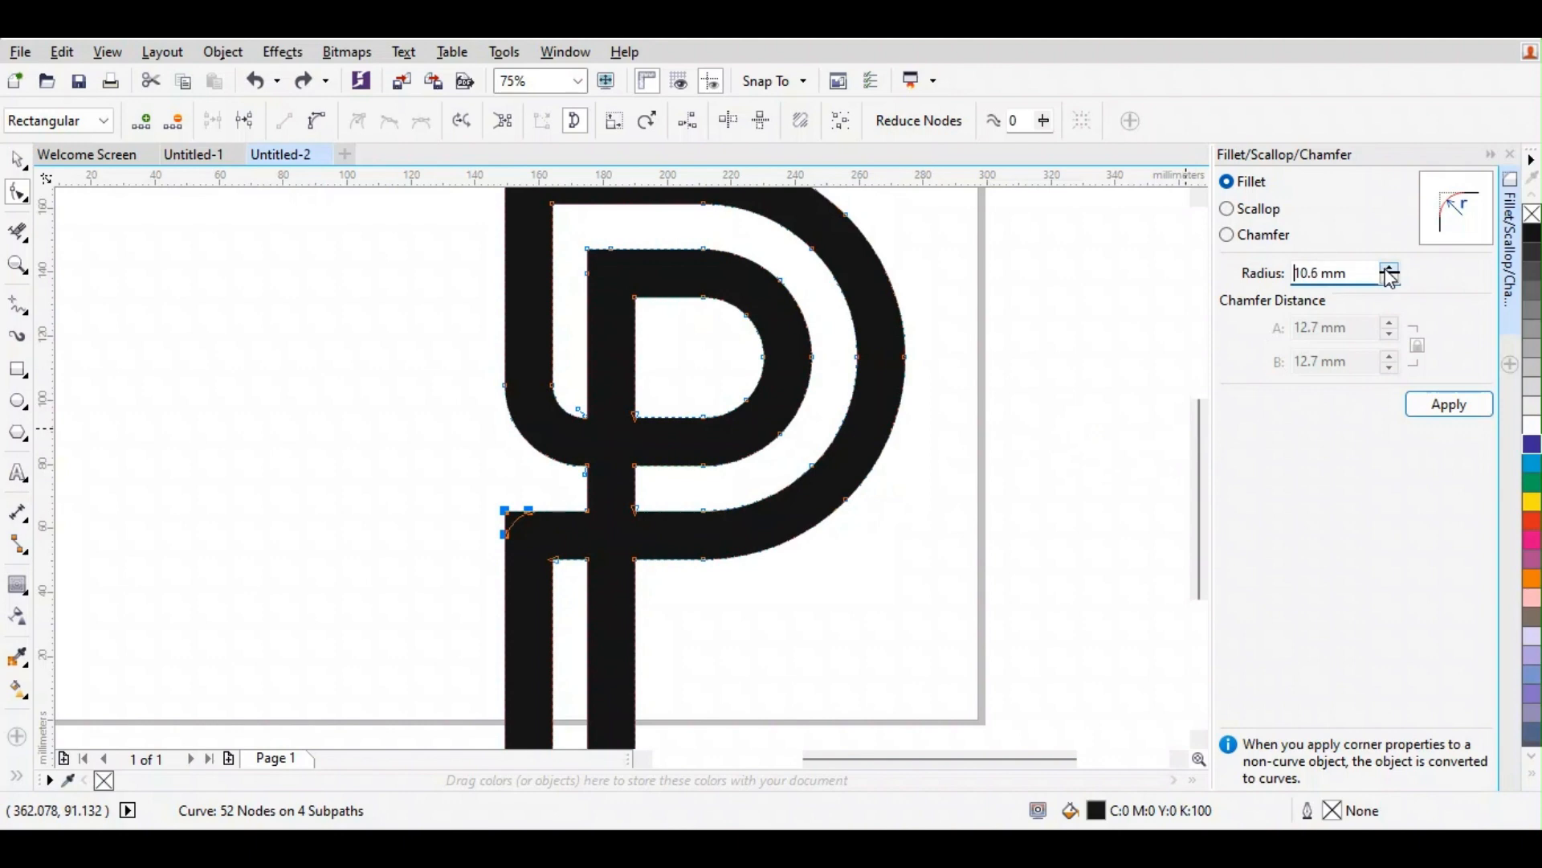
pyautogui.doubleClick(1333, 273)
pyautogui.write('25')
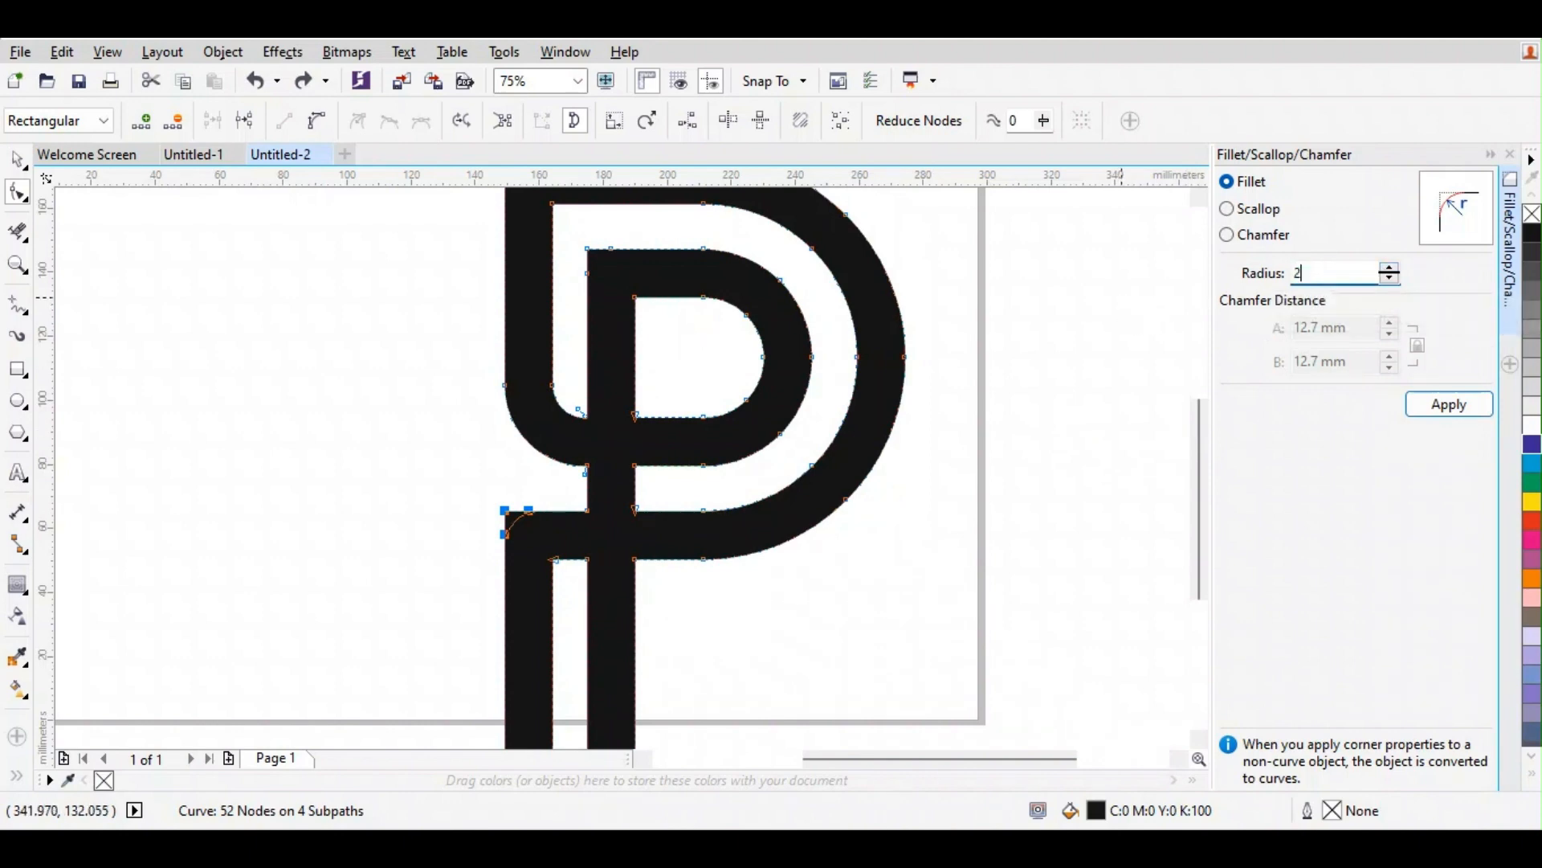
pyautogui.press('Return')
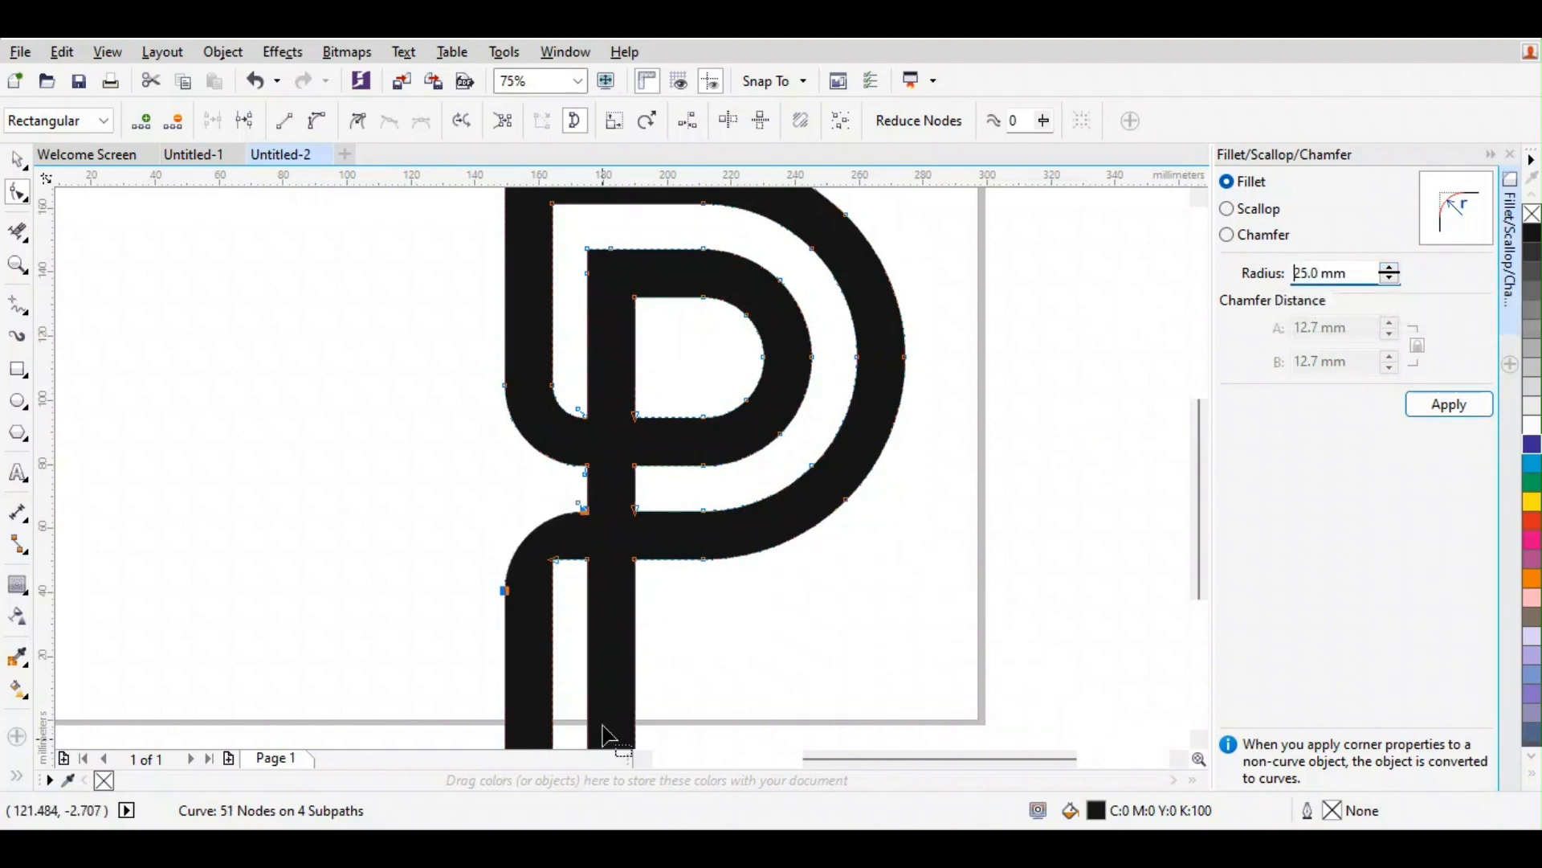
# Step: Fillet the matching inner corner below the gap with a 10 mm radius, deselect the P and close the fillet settings
pyautogui.click(578, 591)
pyautogui.click(554, 560)
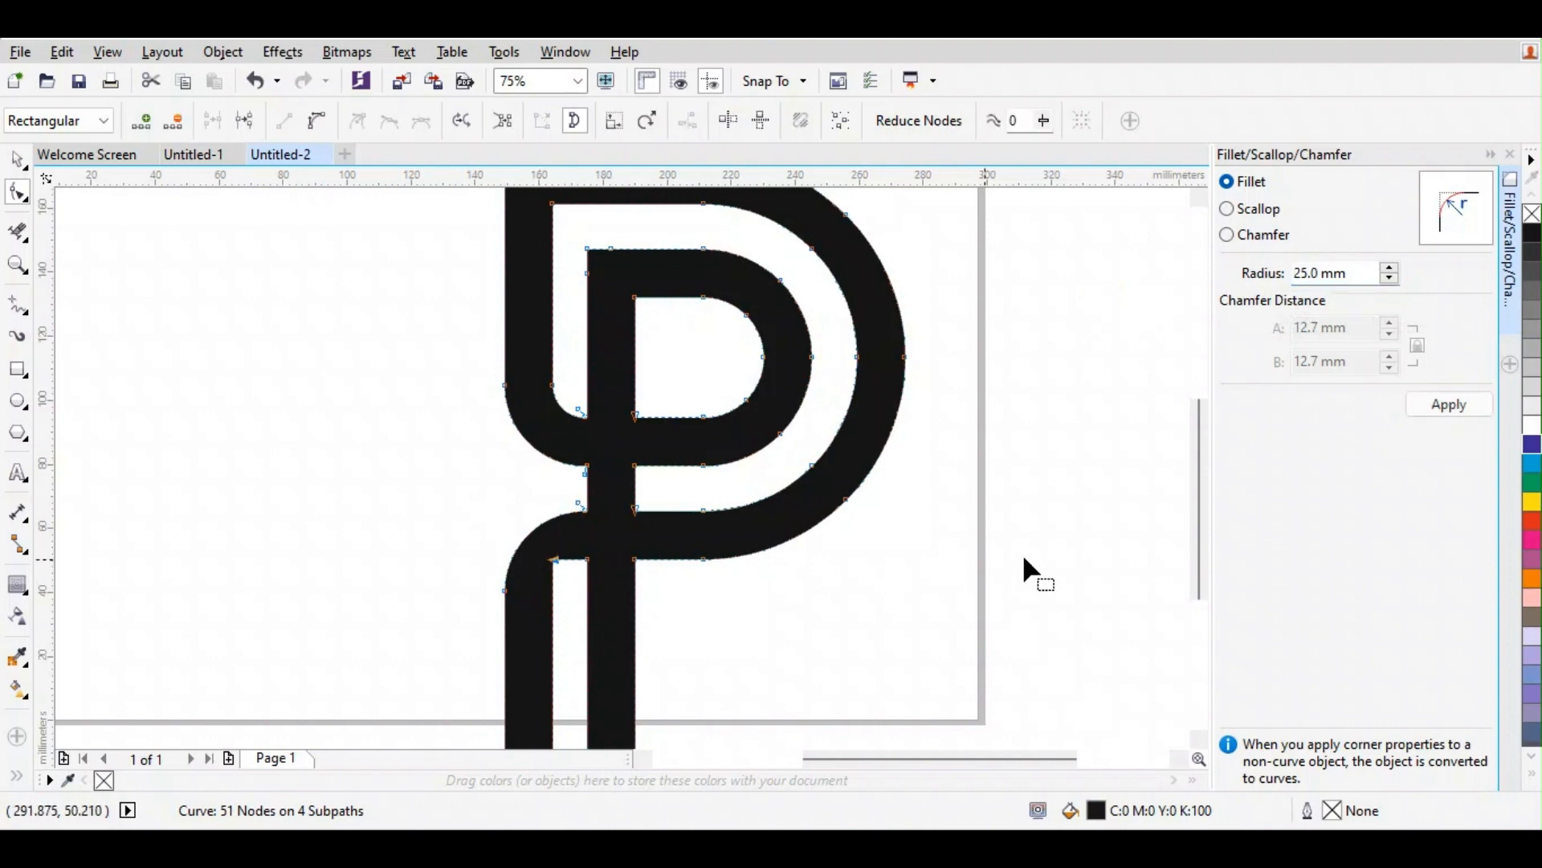
pyautogui.moveTo(1357, 273); pyautogui.dragTo(1250, 275)
pyautogui.write('10')
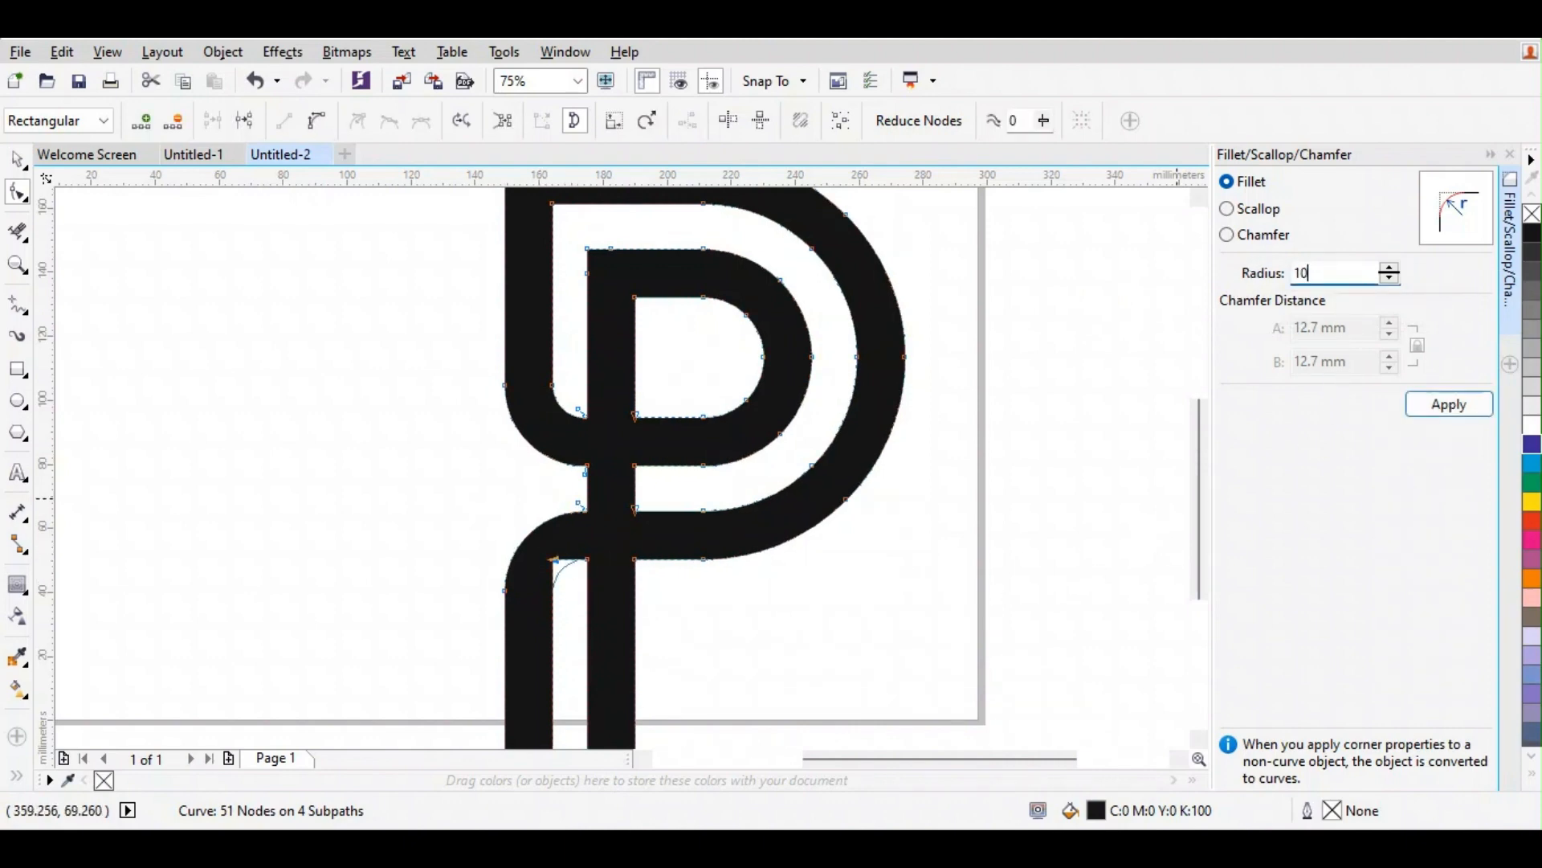
pyautogui.press('Return')
pyautogui.click(18, 163)
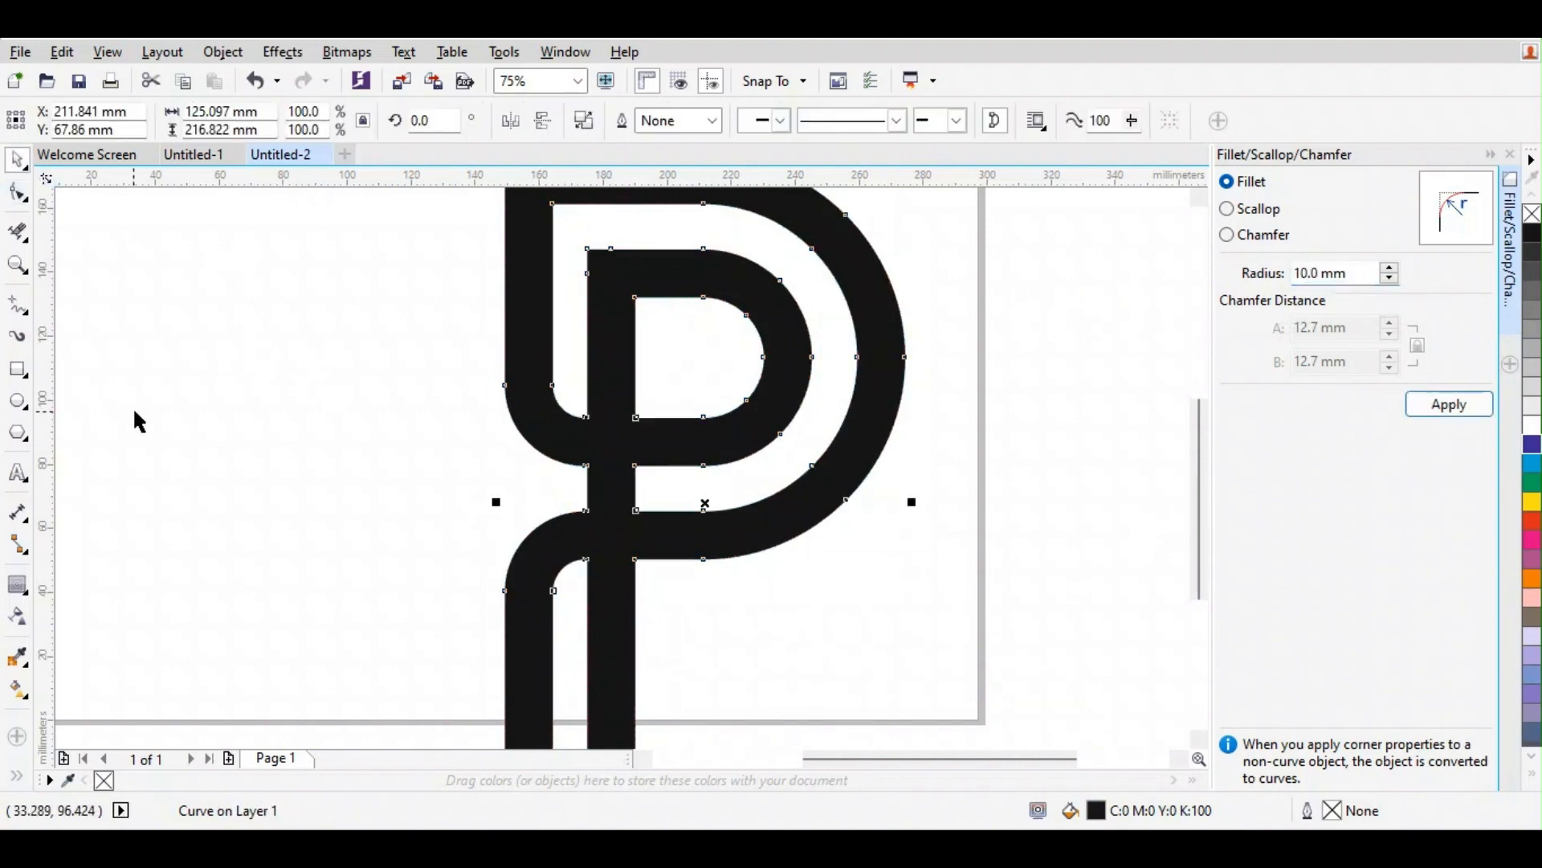
pyautogui.click(238, 417)
pyautogui.scroll(-2, 241, 416)
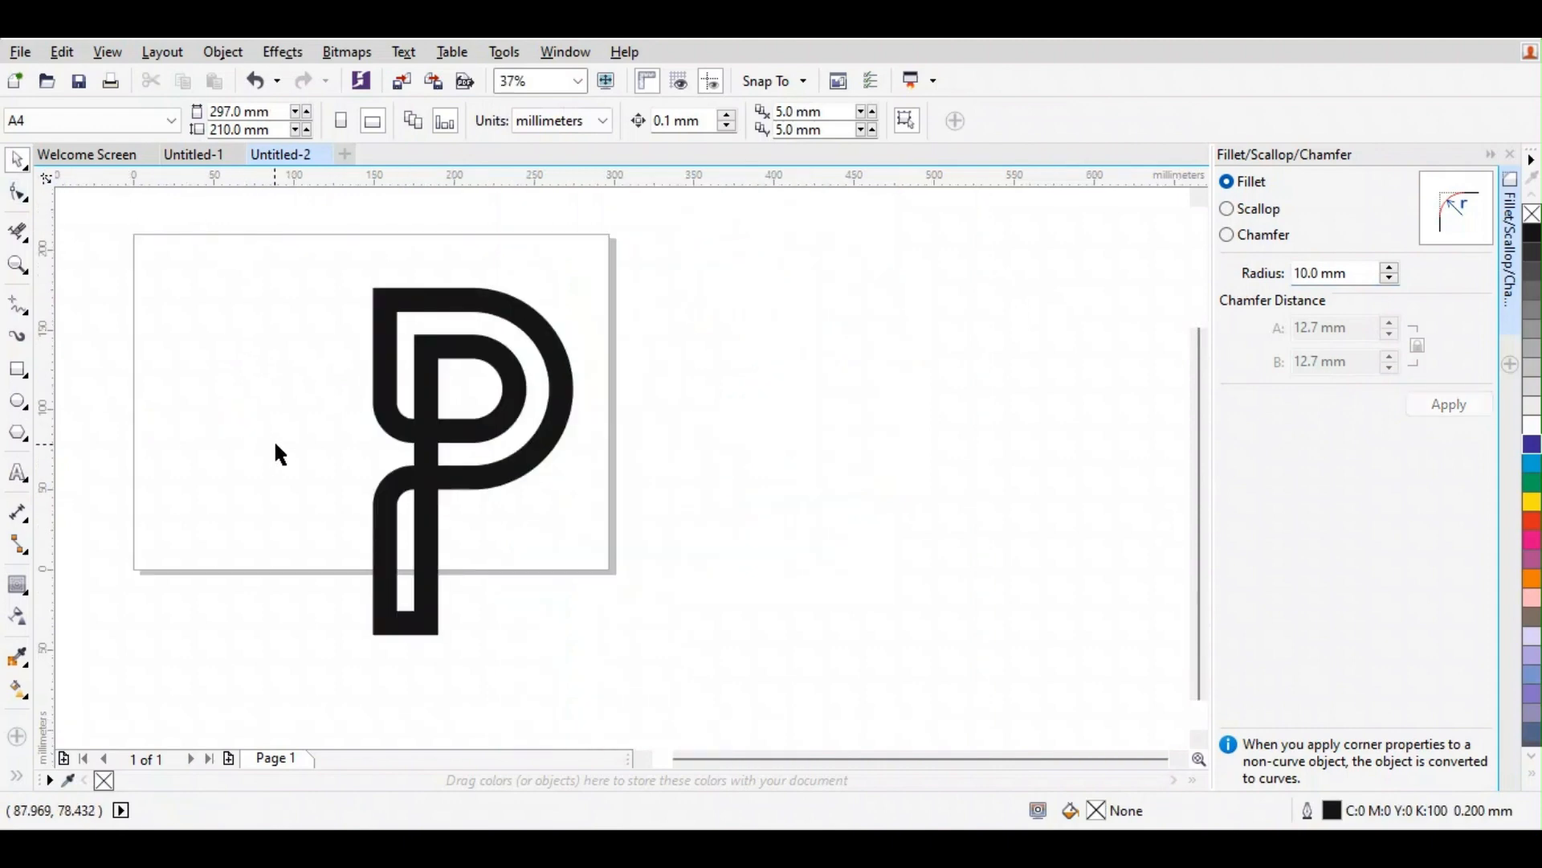
pyautogui.click(1510, 154)
pyautogui.scroll(-1, 461, 420)
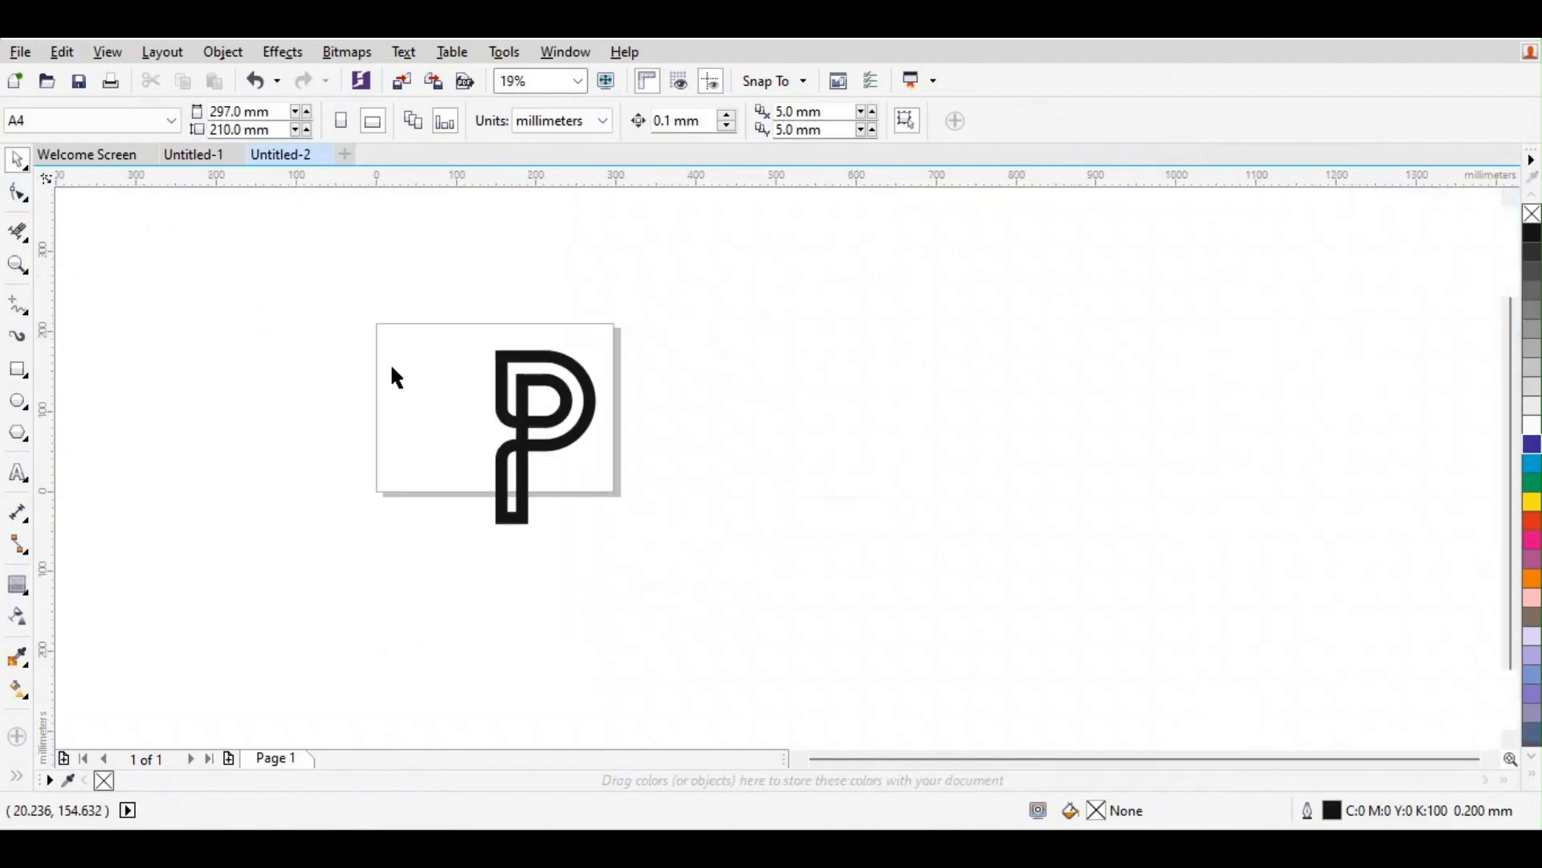
# Step: Draw a closed Bézier triangle about 15 mm wide and 7 mm high across the stem, directly below the inner bowl
pyautogui.scroll(1, 396, 372)
pyautogui.scroll(1, 642, 546)
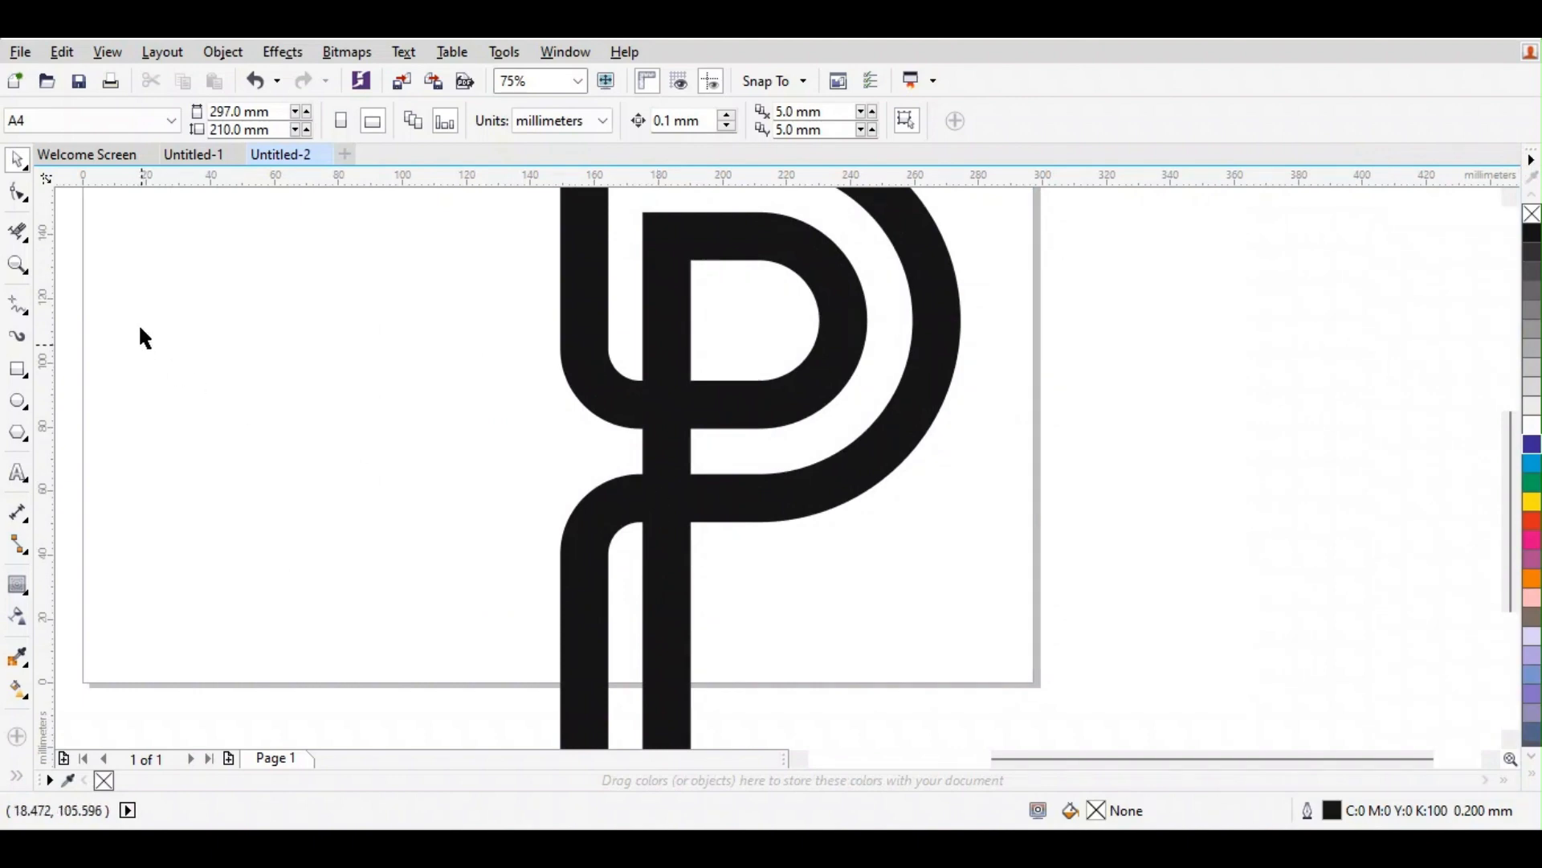
pyautogui.click(23, 312)
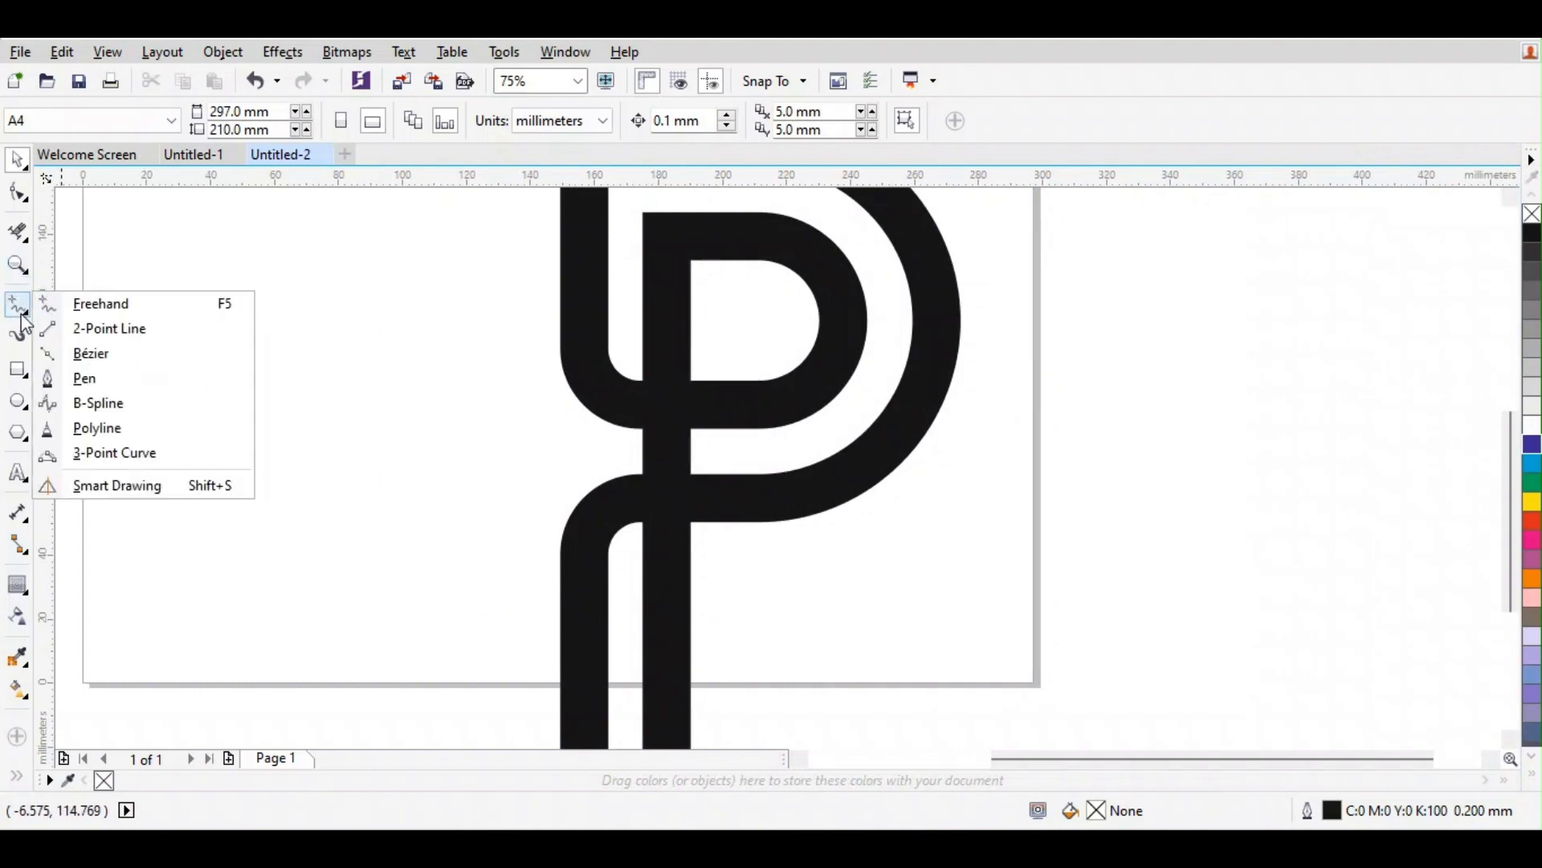
pyautogui.click(102, 380)
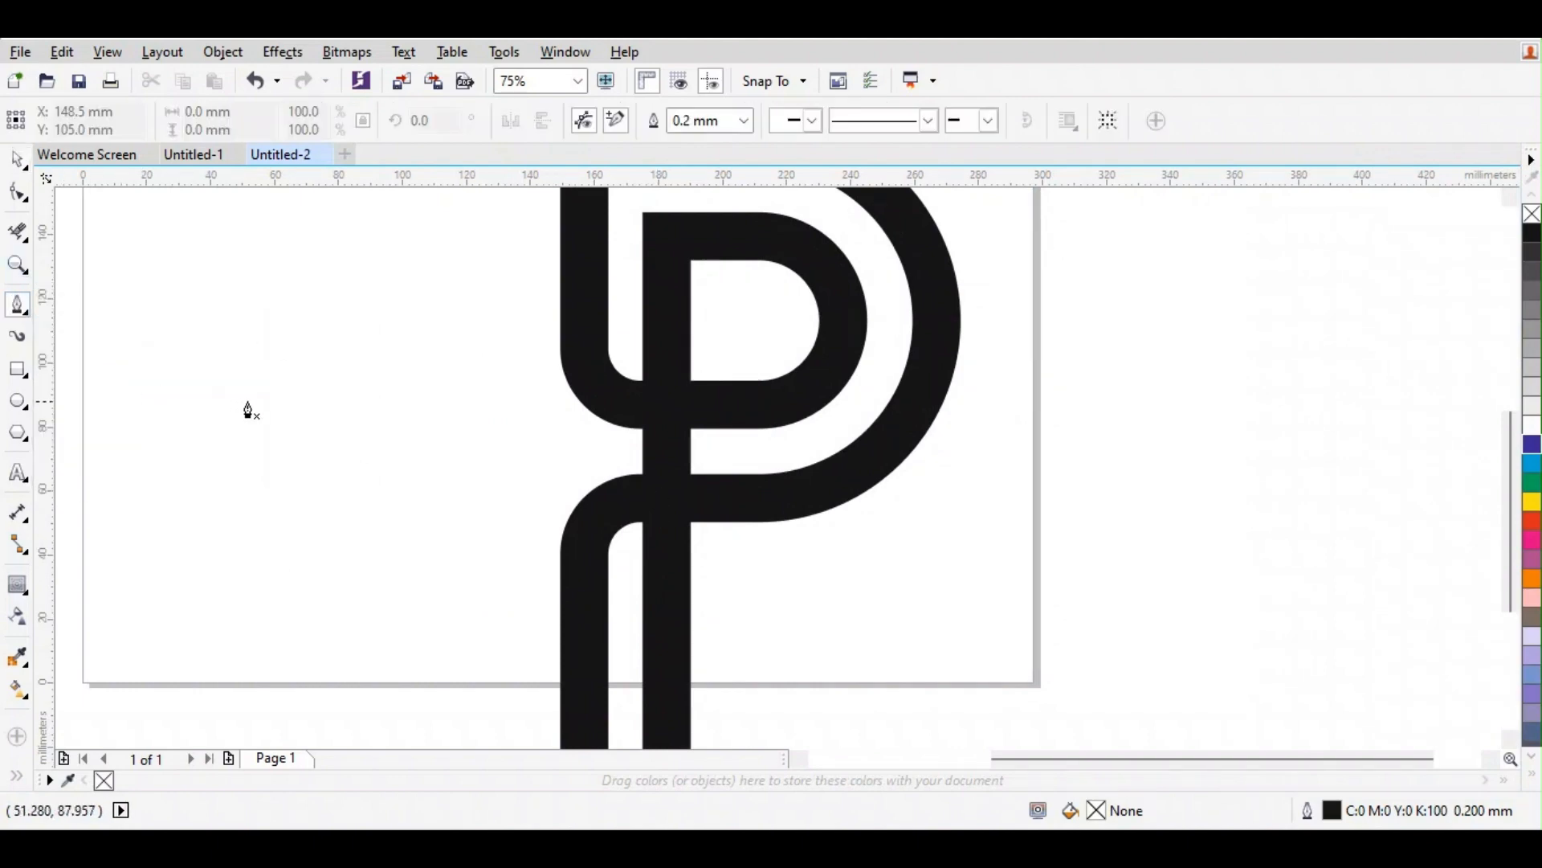
pyautogui.click(22, 314)
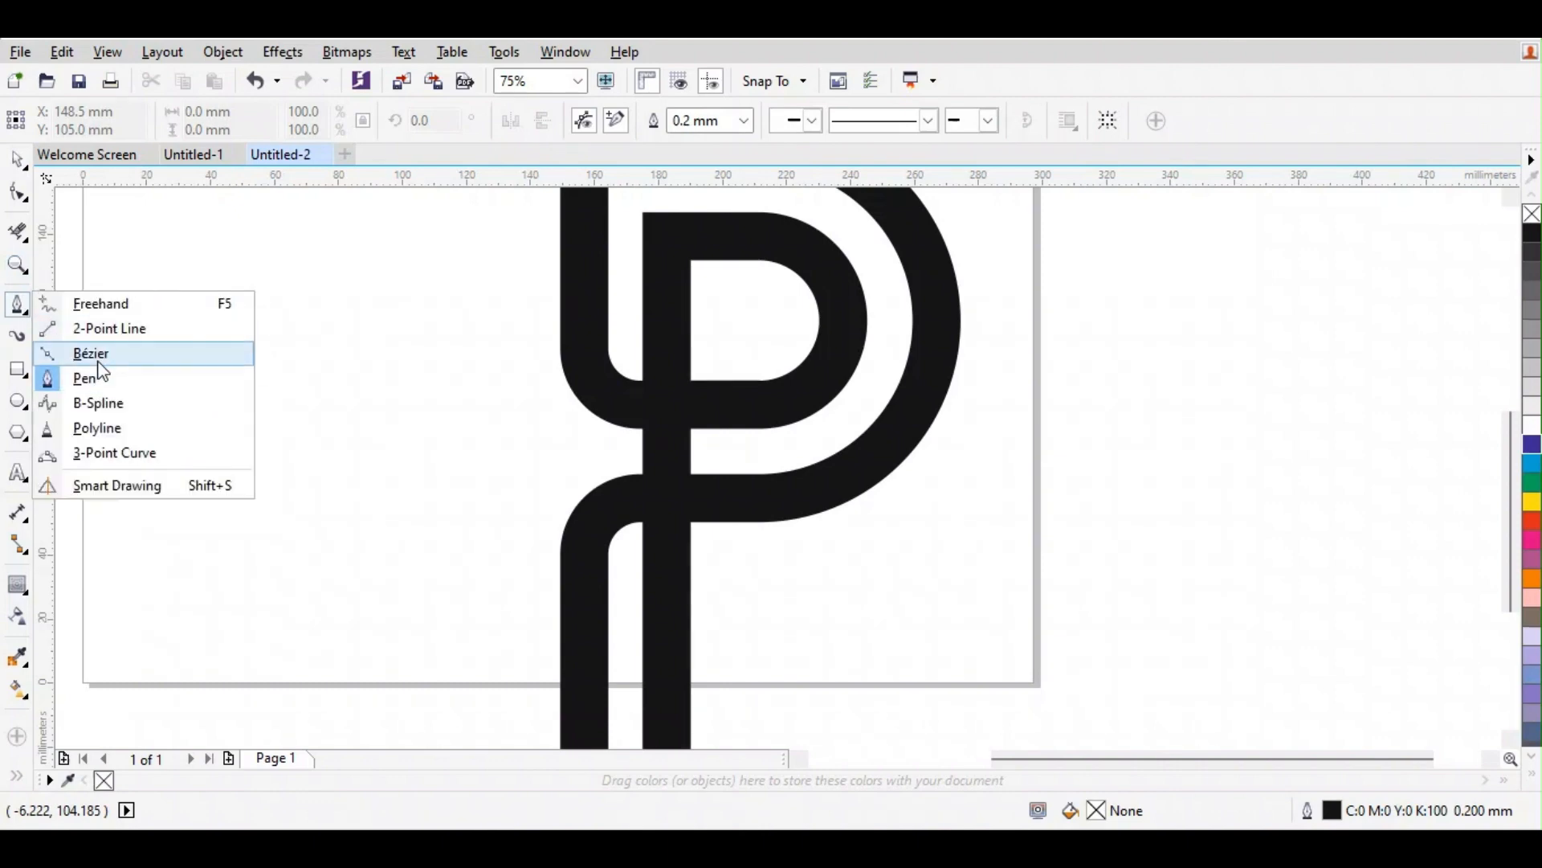
pyautogui.click(97, 360)
pyautogui.scroll(1, 640, 416)
pyautogui.scroll(2, 640, 418)
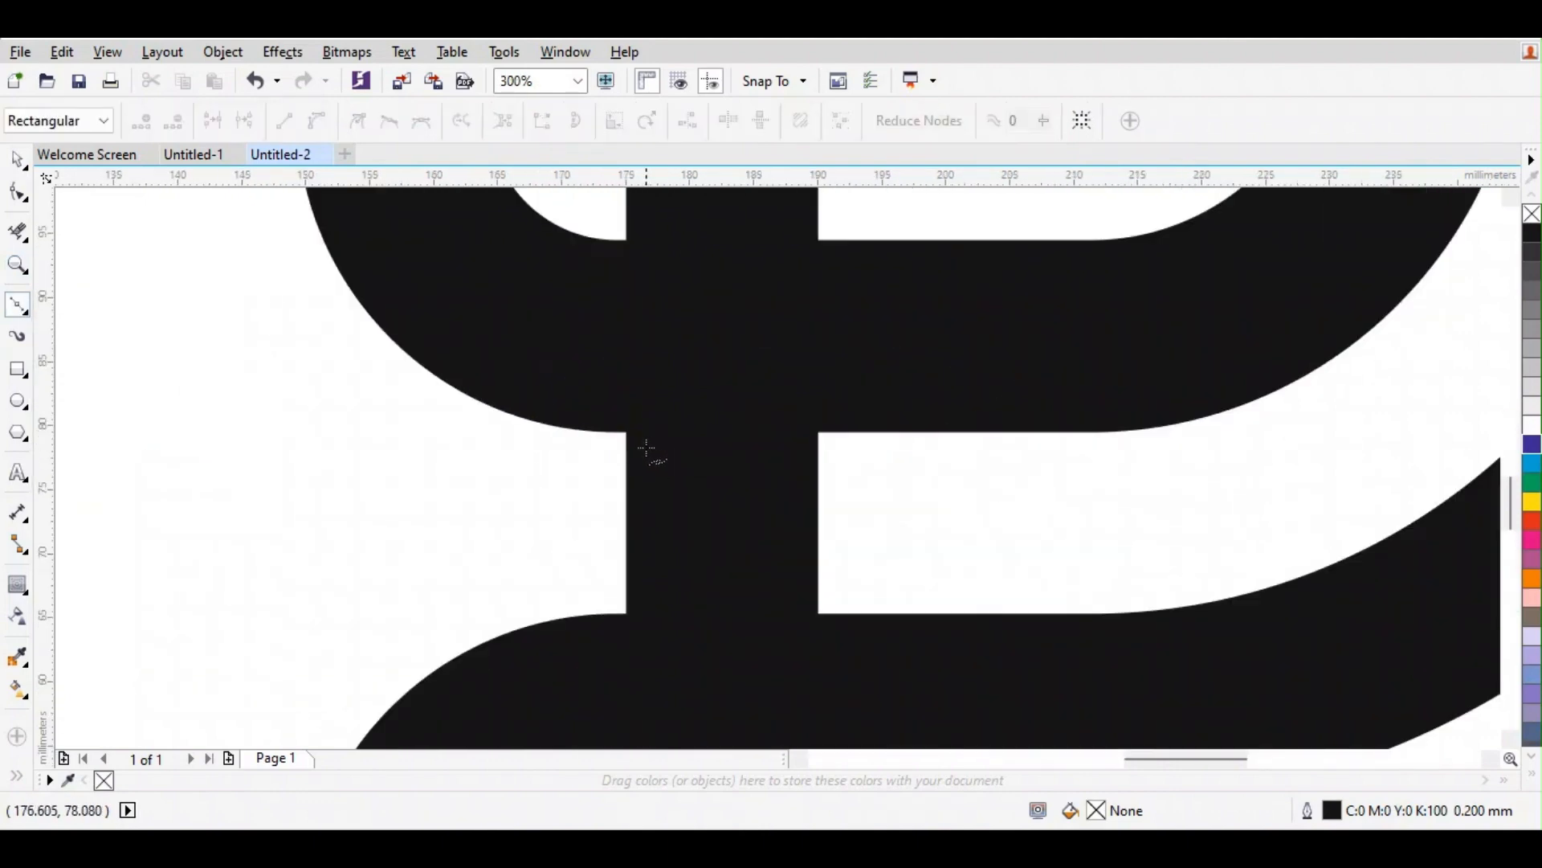
pyautogui.click(627, 432)
pyautogui.click(818, 432)
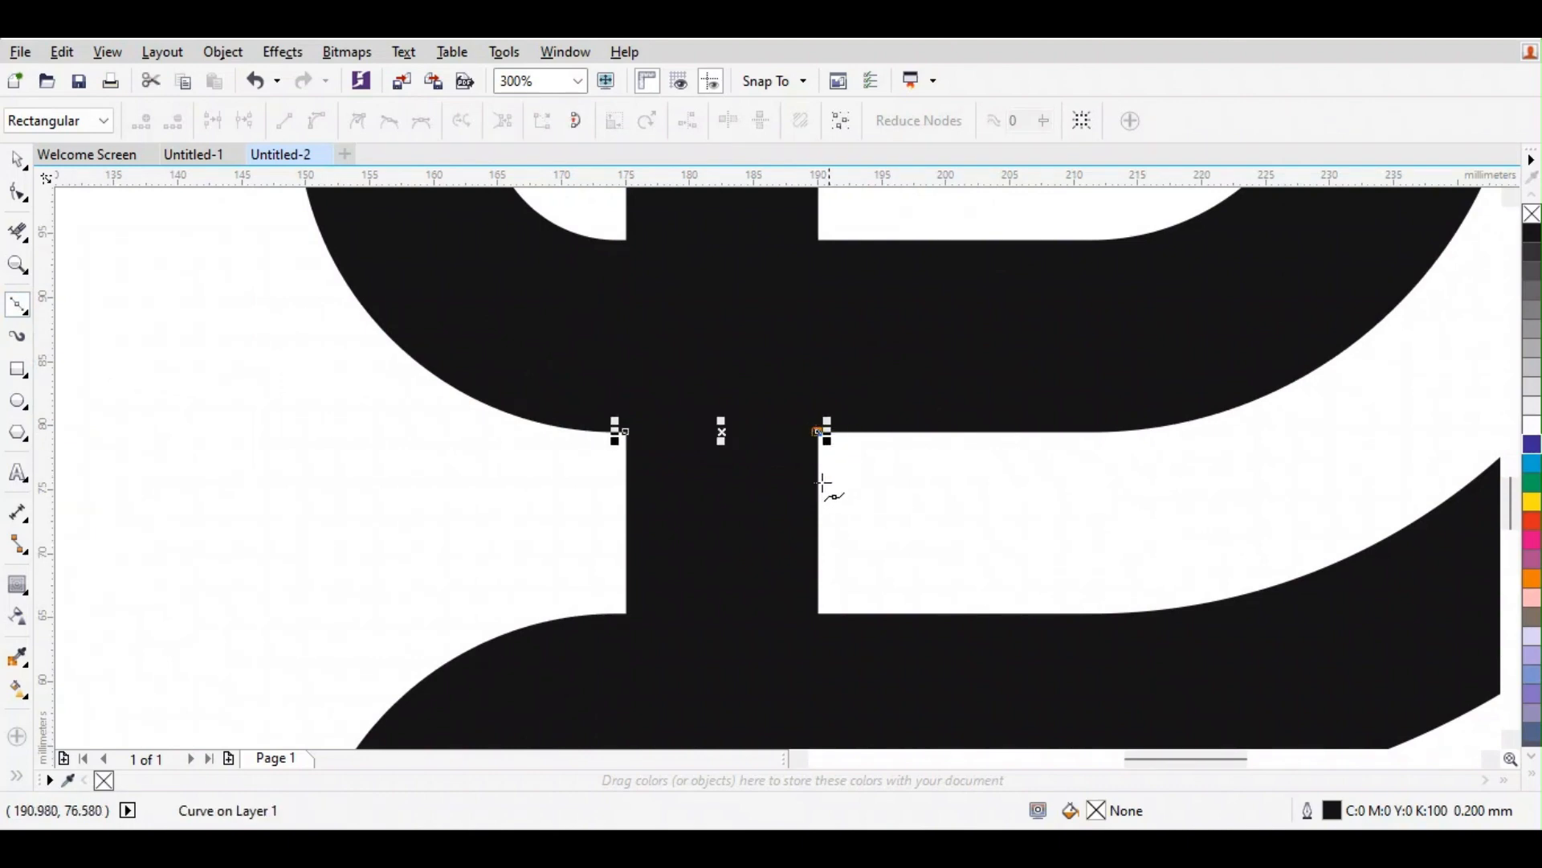
pyautogui.click(817, 522)
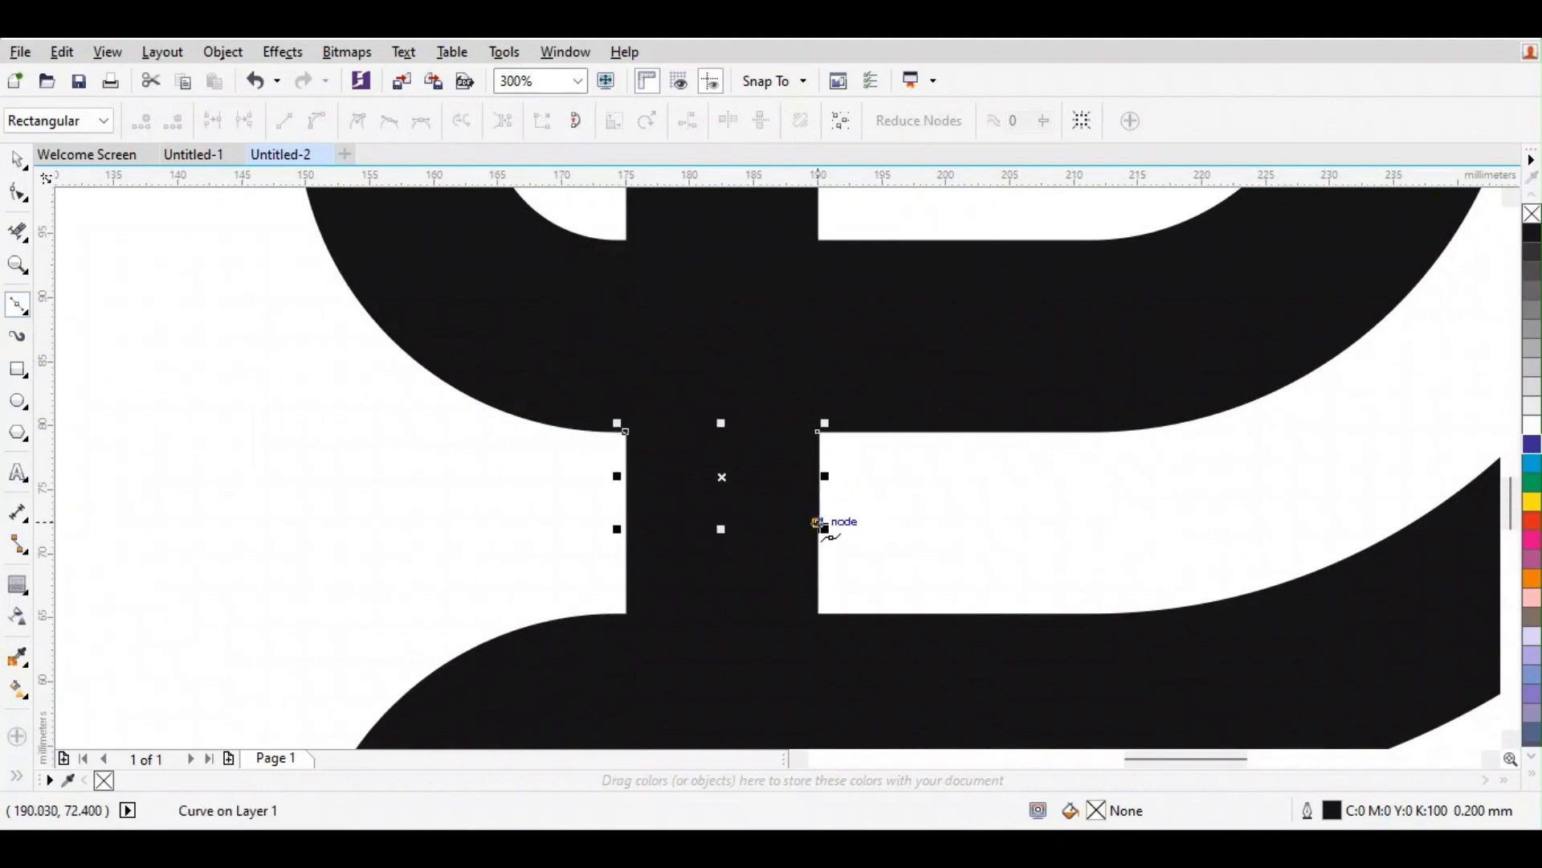
pyautogui.hotkey('ctrl', 'z')
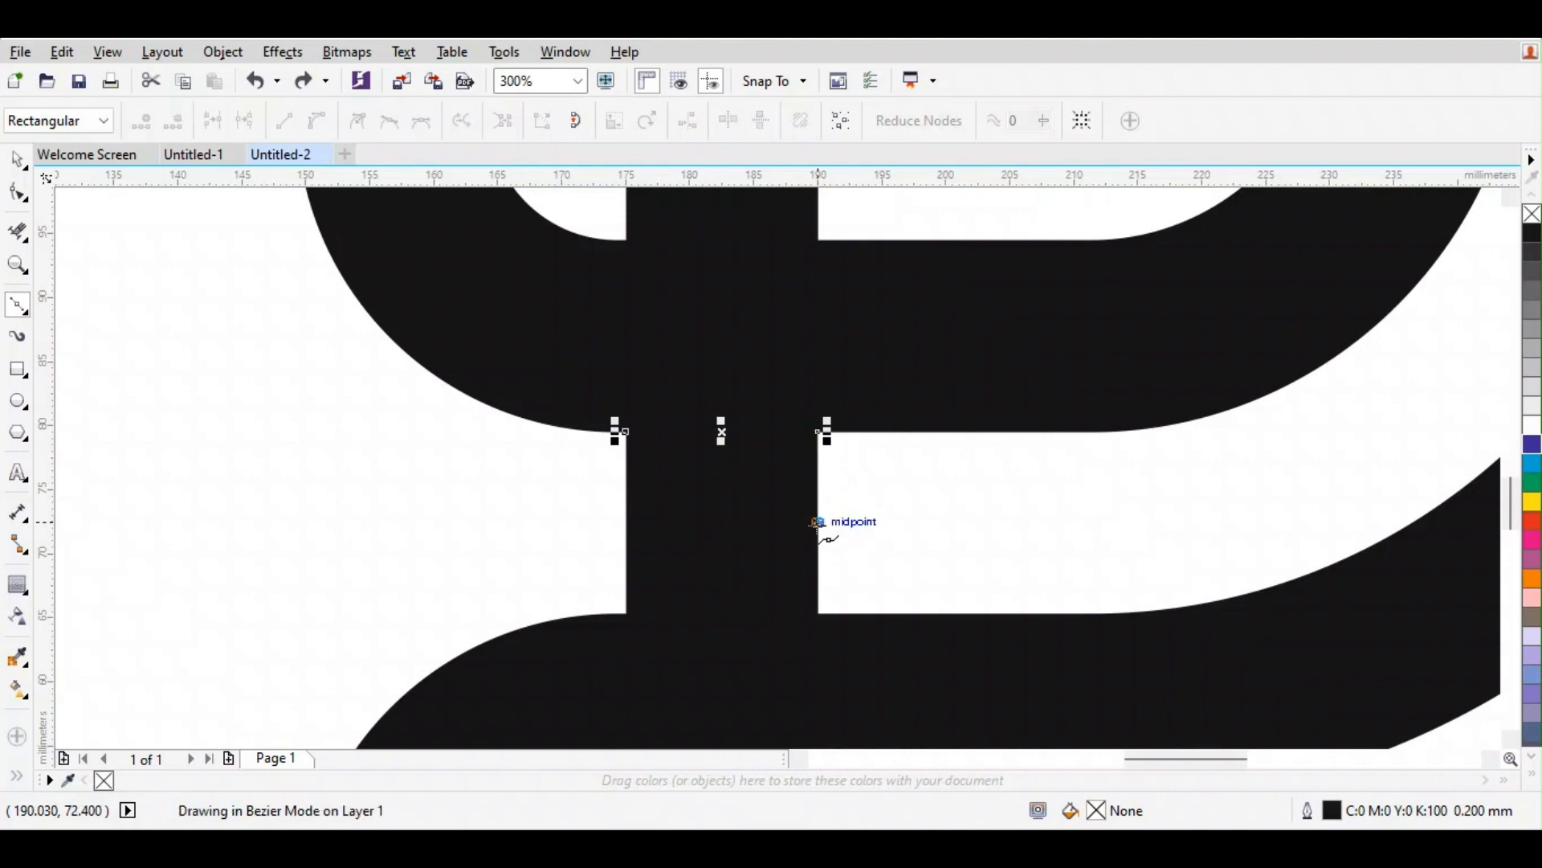
pyautogui.click(817, 522)
pyautogui.click(625, 434)
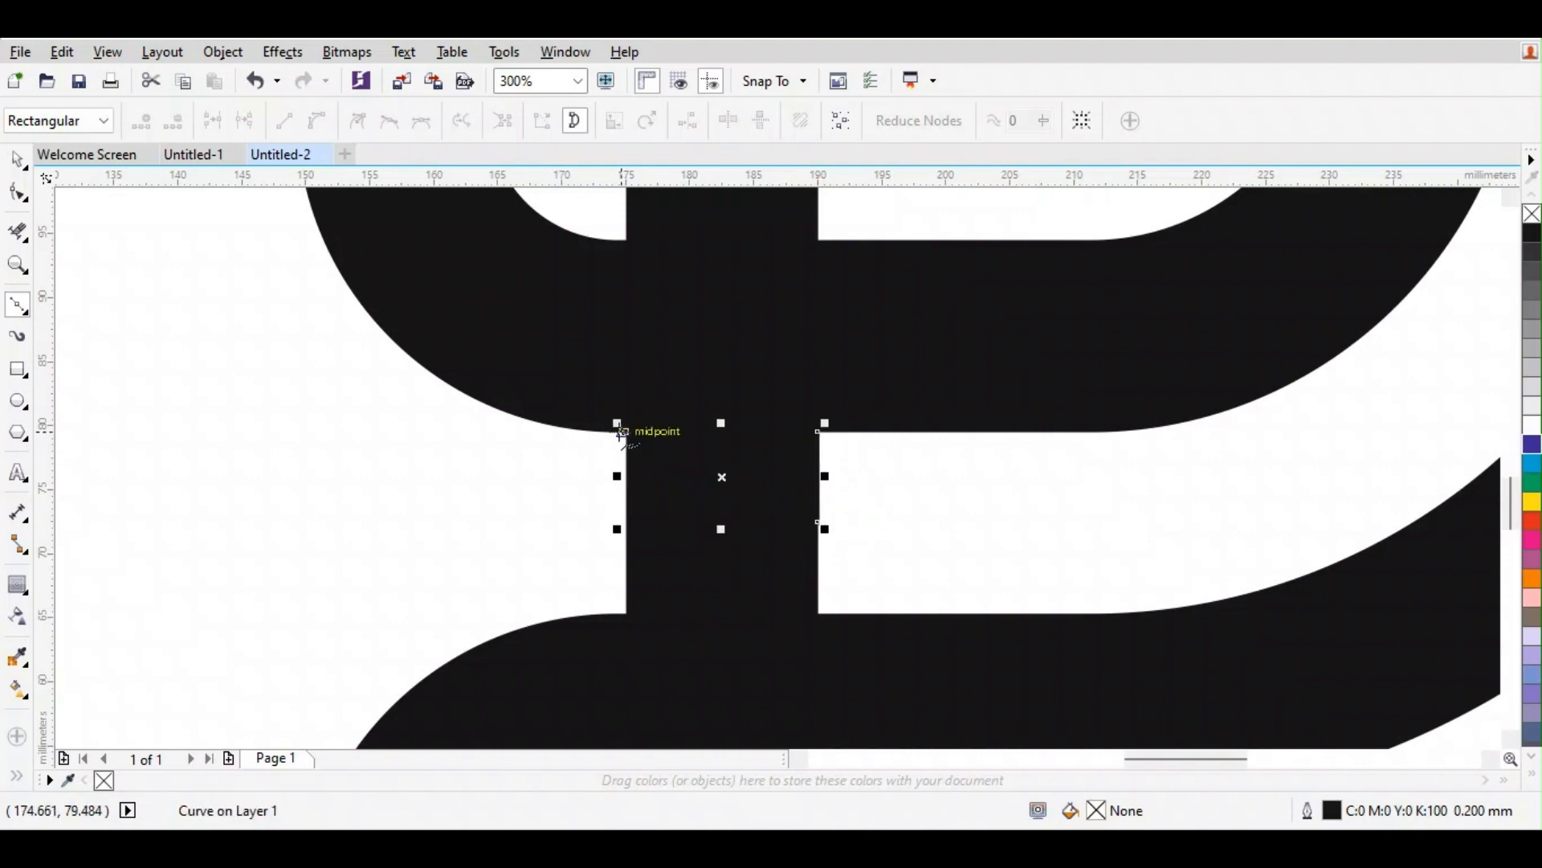
# Step: Fill the triangle with white and remove its outline
pyautogui.click(17, 160)
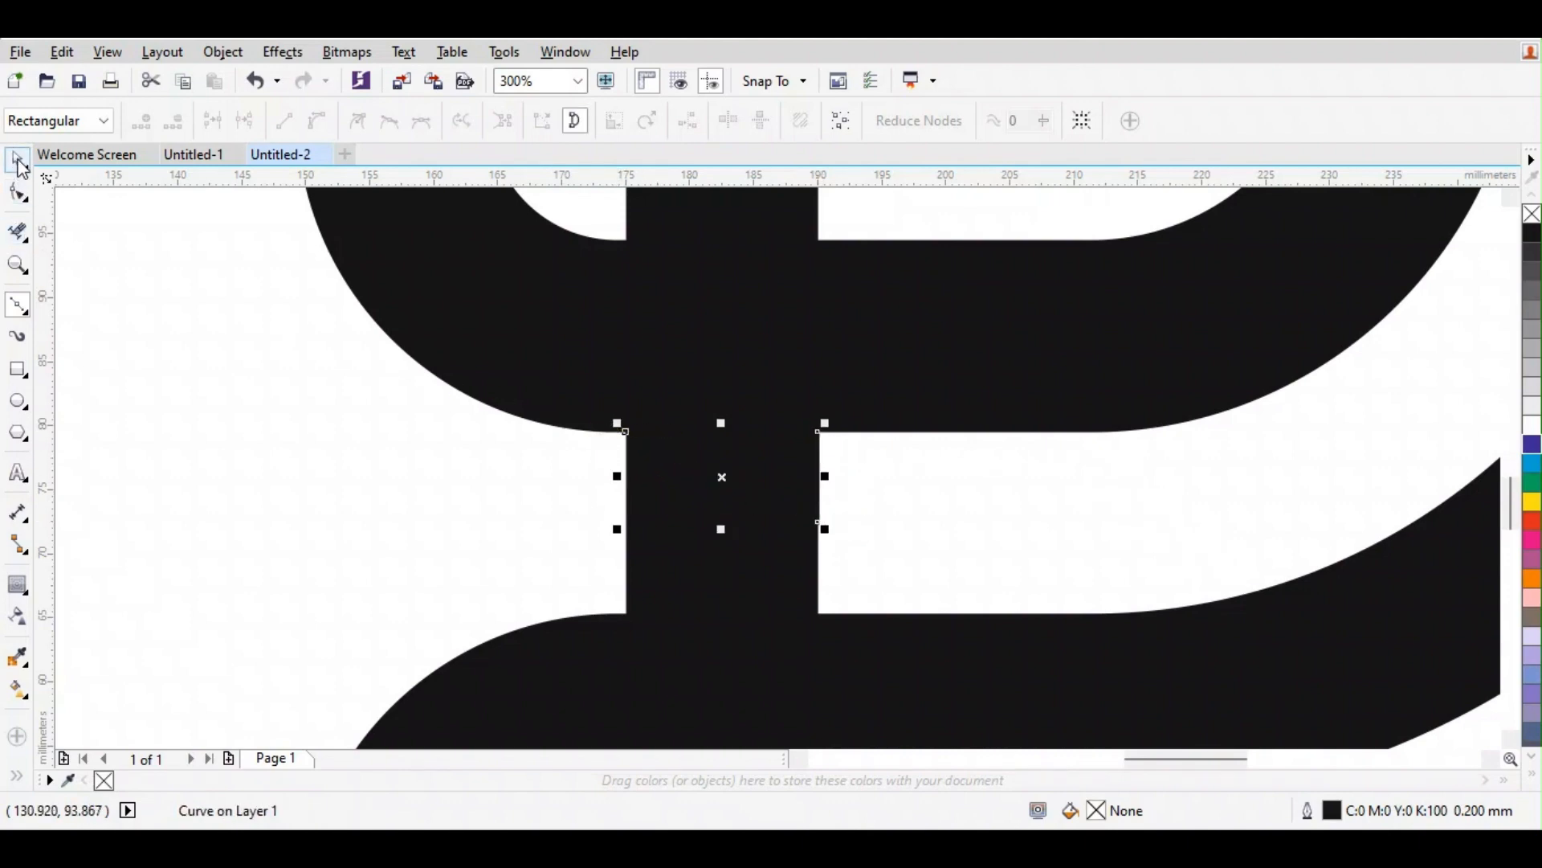
pyautogui.click(1532, 426)
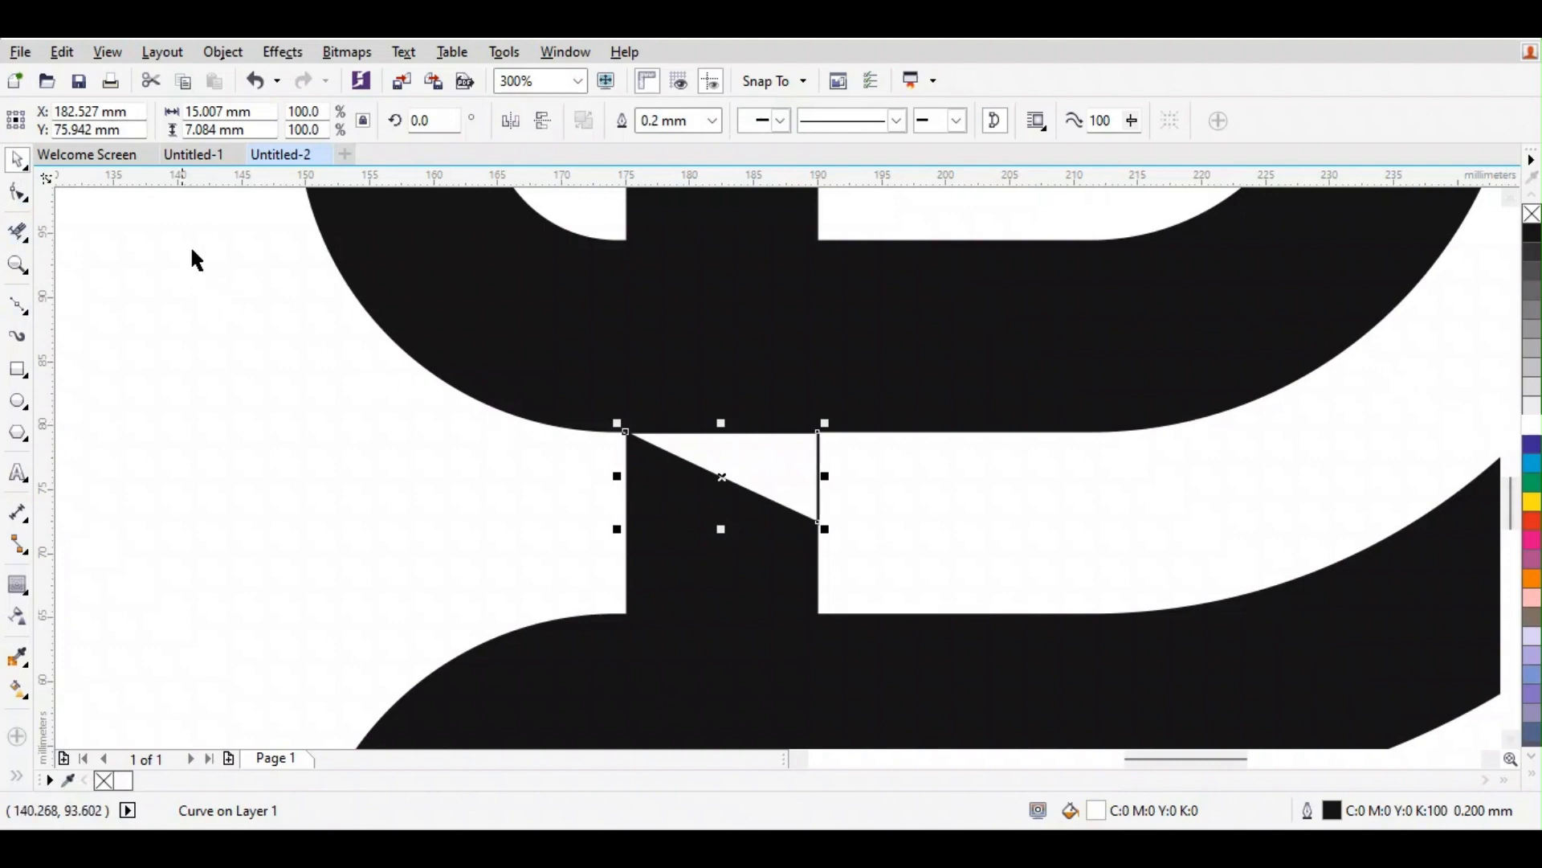
pyautogui.rightClick(1532, 213)
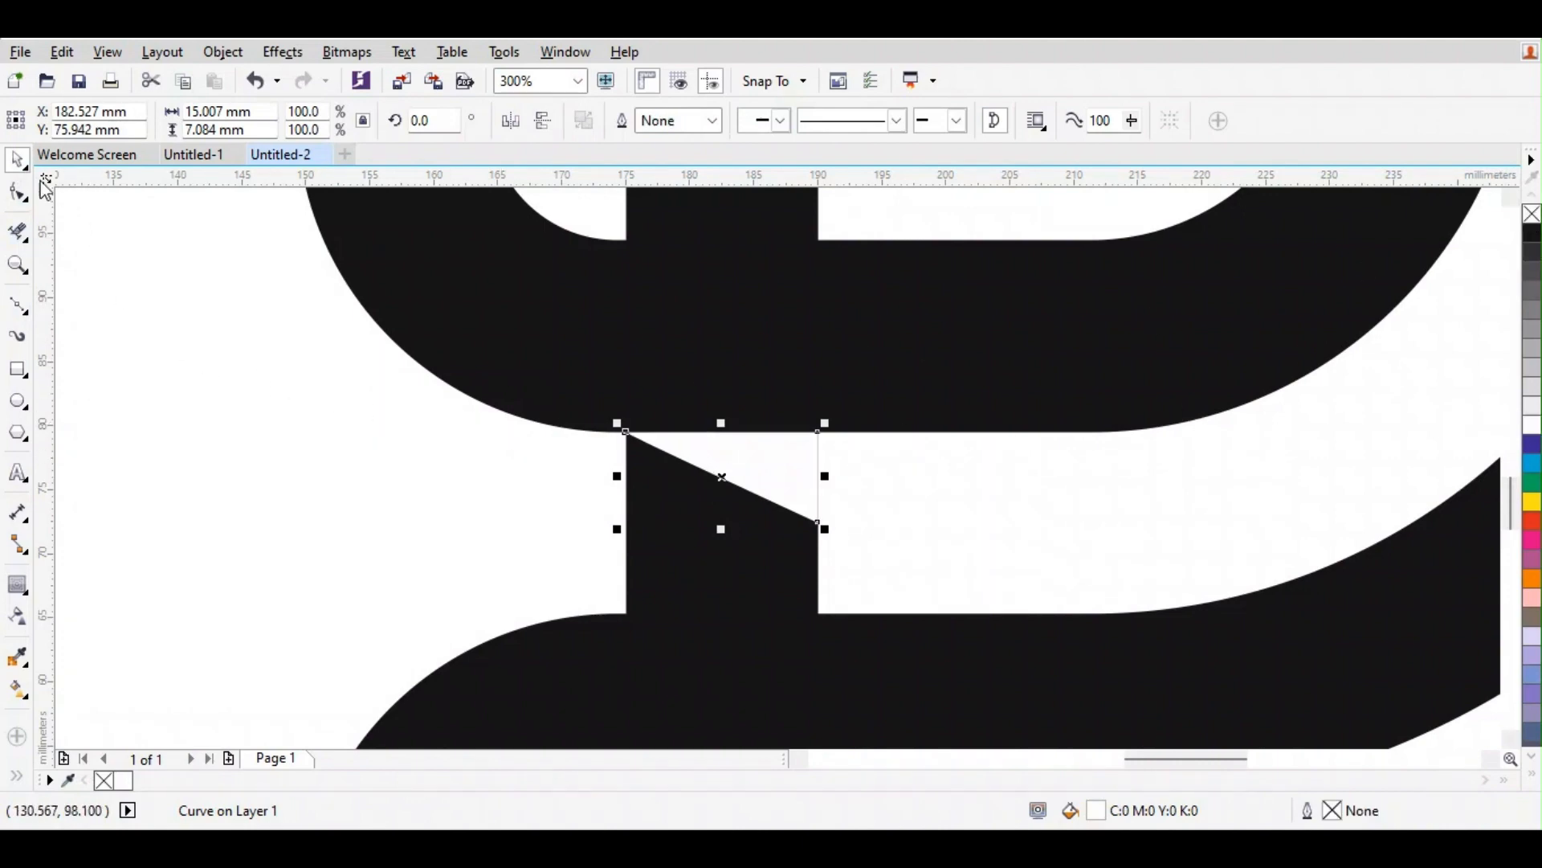
# Step: Move the triangle's left corner node slightly inward, making the triangle about 14.3 mm wide
pyautogui.click(20, 194)
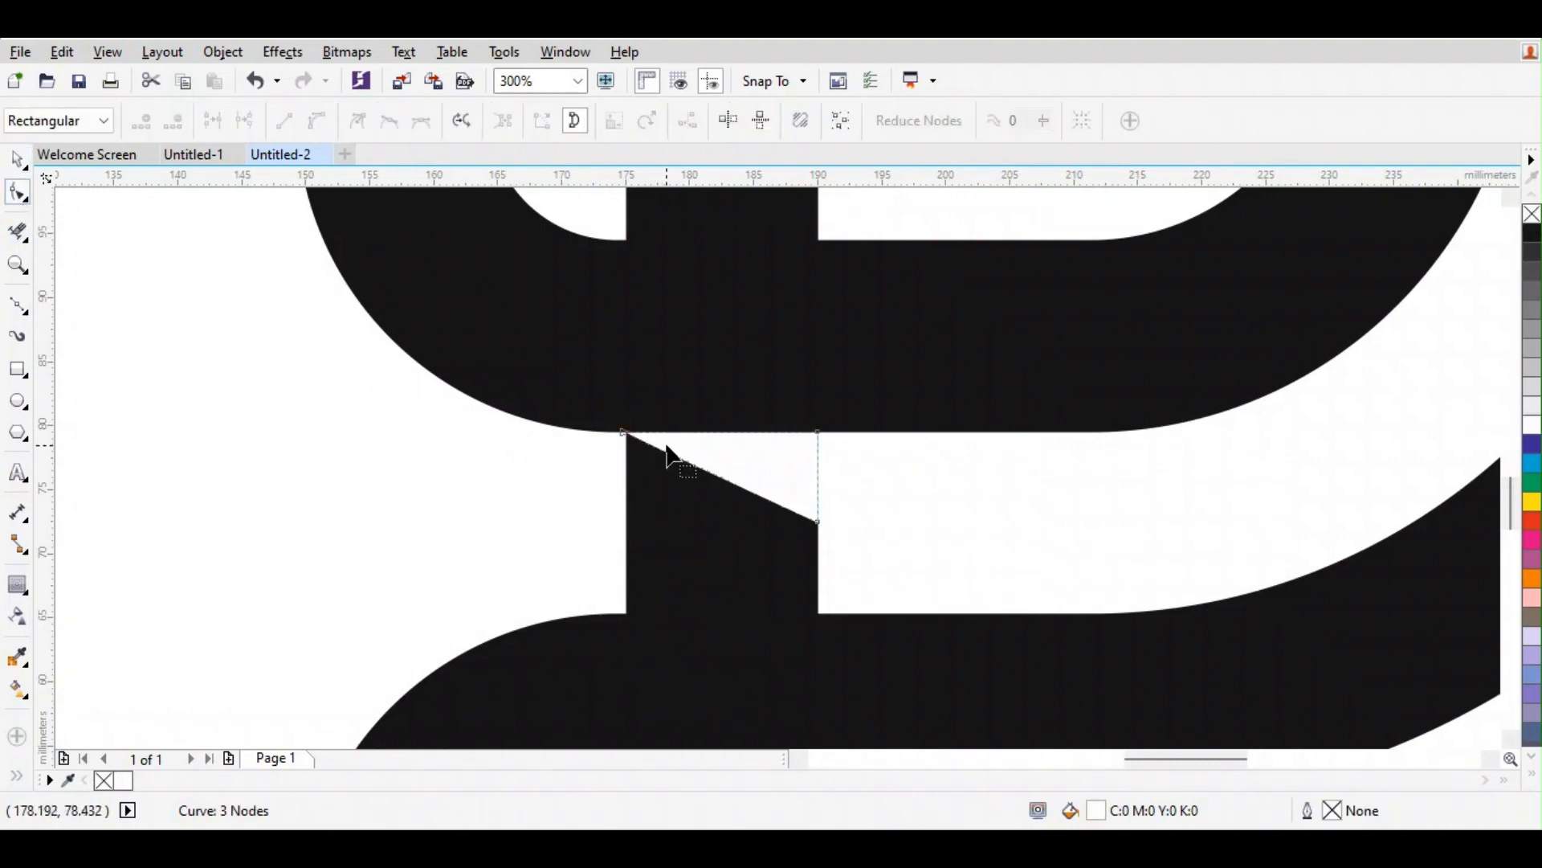
pyautogui.moveTo(629, 434); pyautogui.dragTo(636, 434)
pyautogui.click(18, 159)
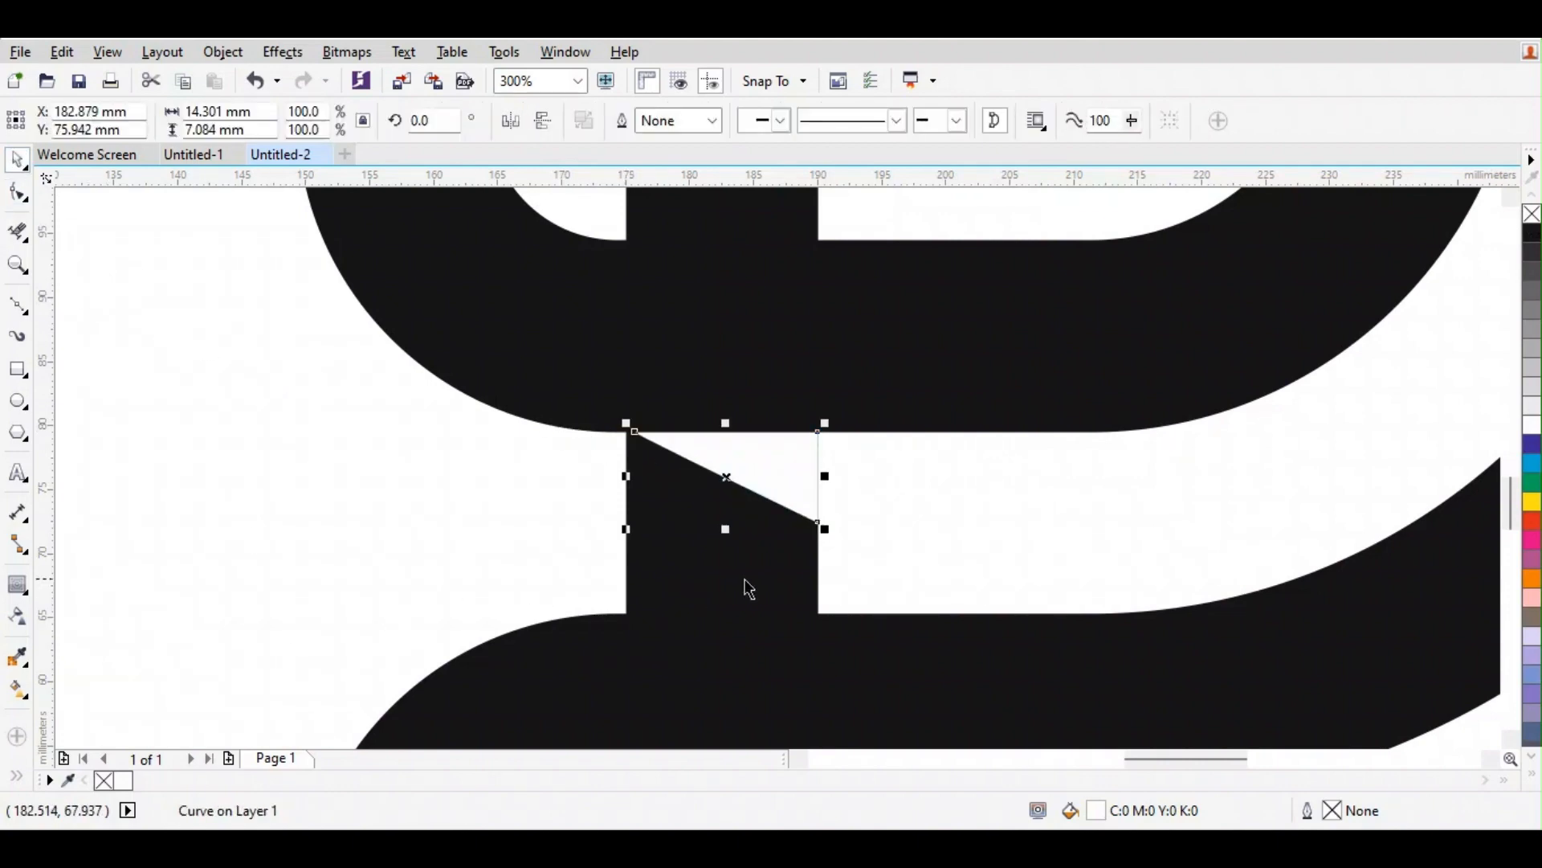
# Step: Trim the P with the white triangle below the inner bowl and deselect everything
pyautogui.keyDown('shift'); pyautogui.click(771, 652); pyautogui.keyUp('shift')
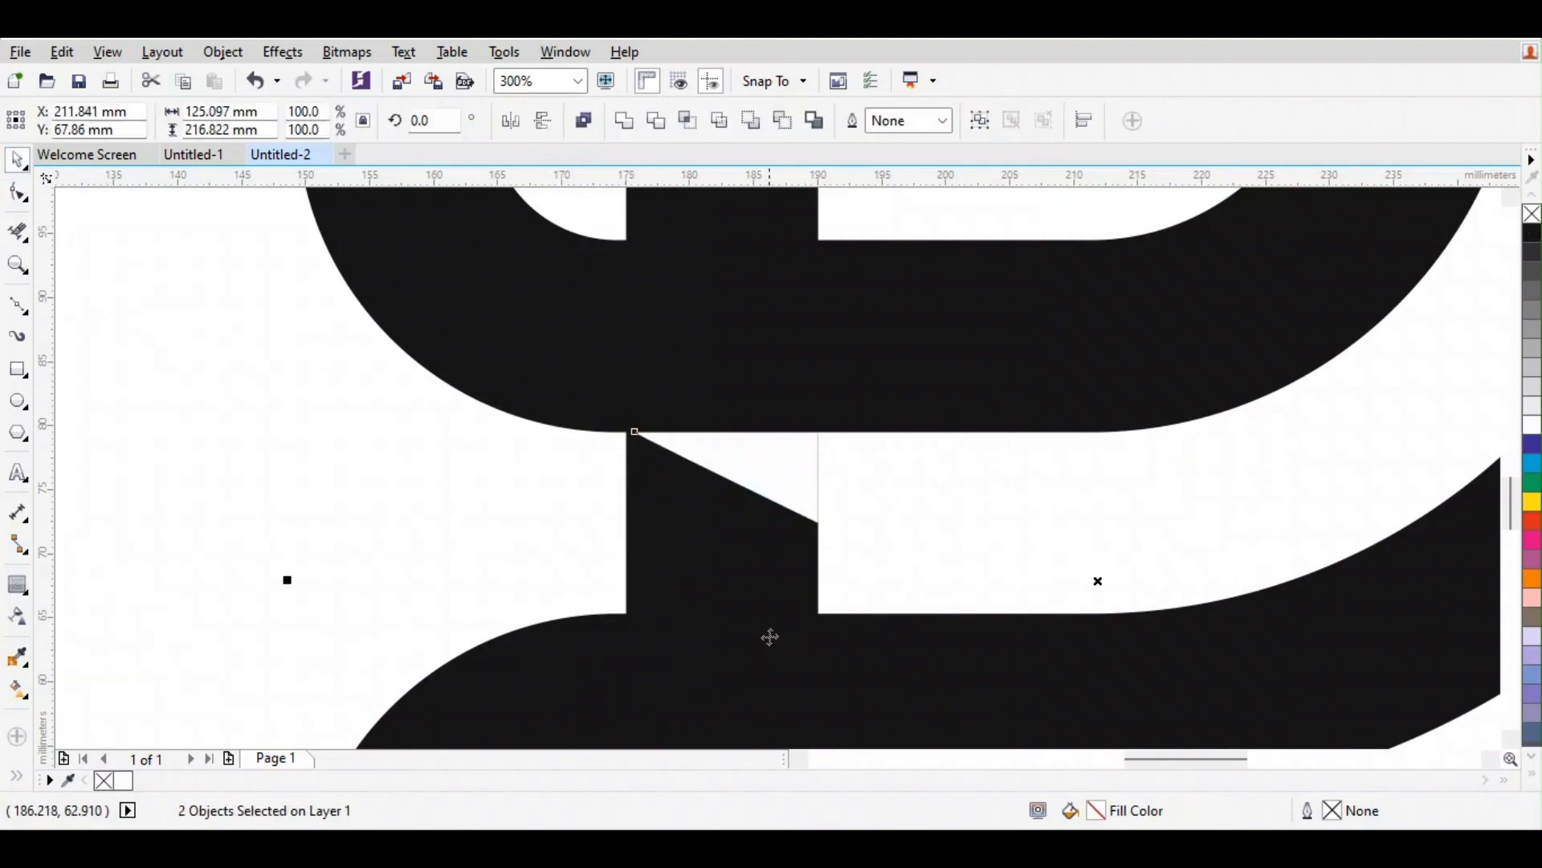
pyautogui.click(628, 121)
pyautogui.click(340, 384)
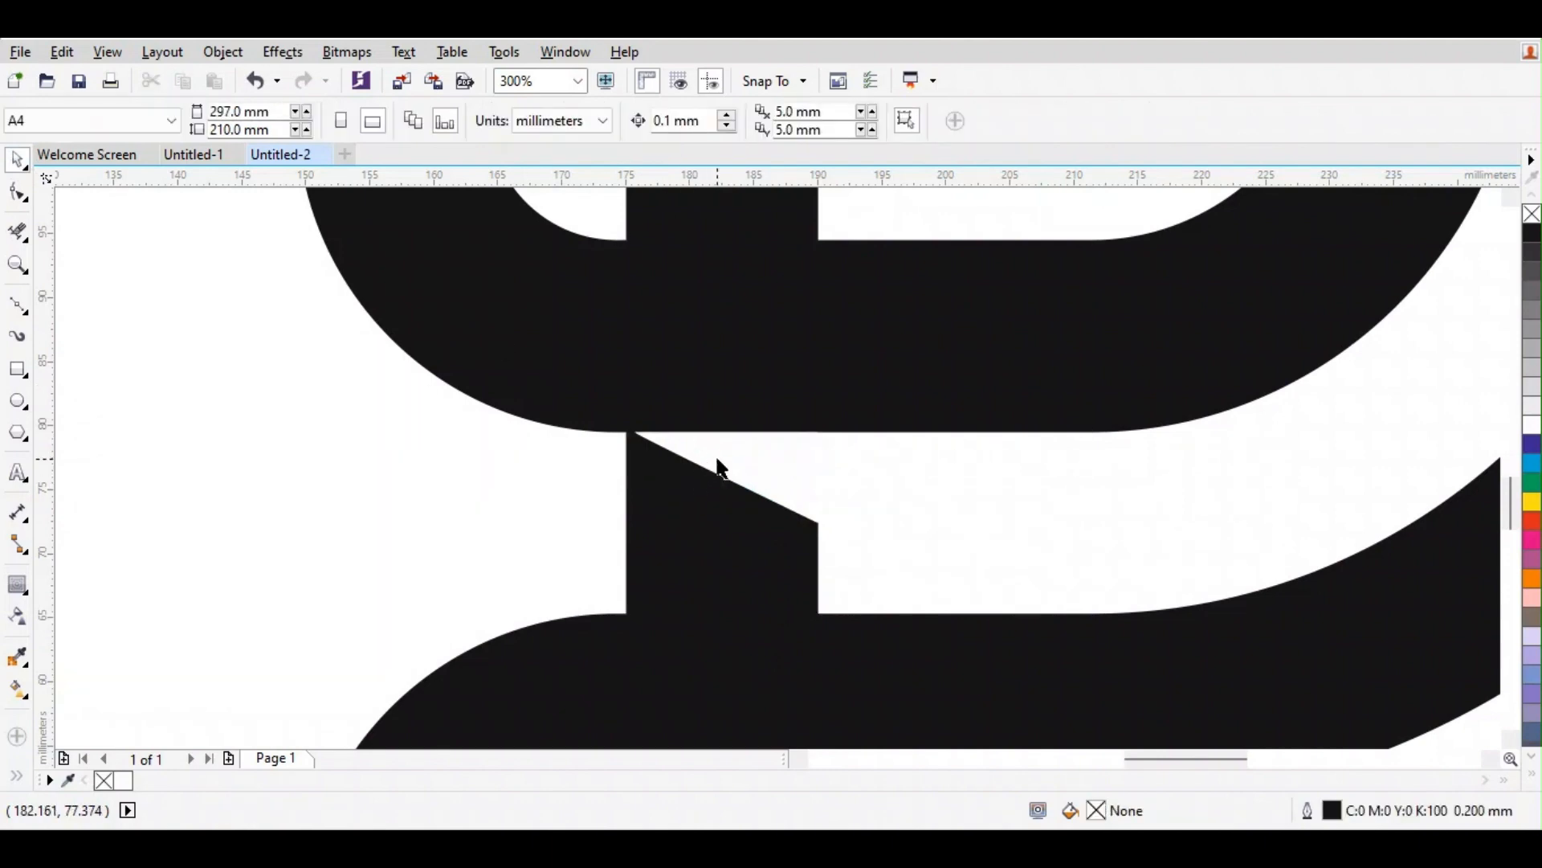
# Step: Move the triangle down the stem to the lower edge of the outer bowl's crossing and trim the P with it
pyautogui.scroll(-2, 721, 470)
pyautogui.click(734, 478)
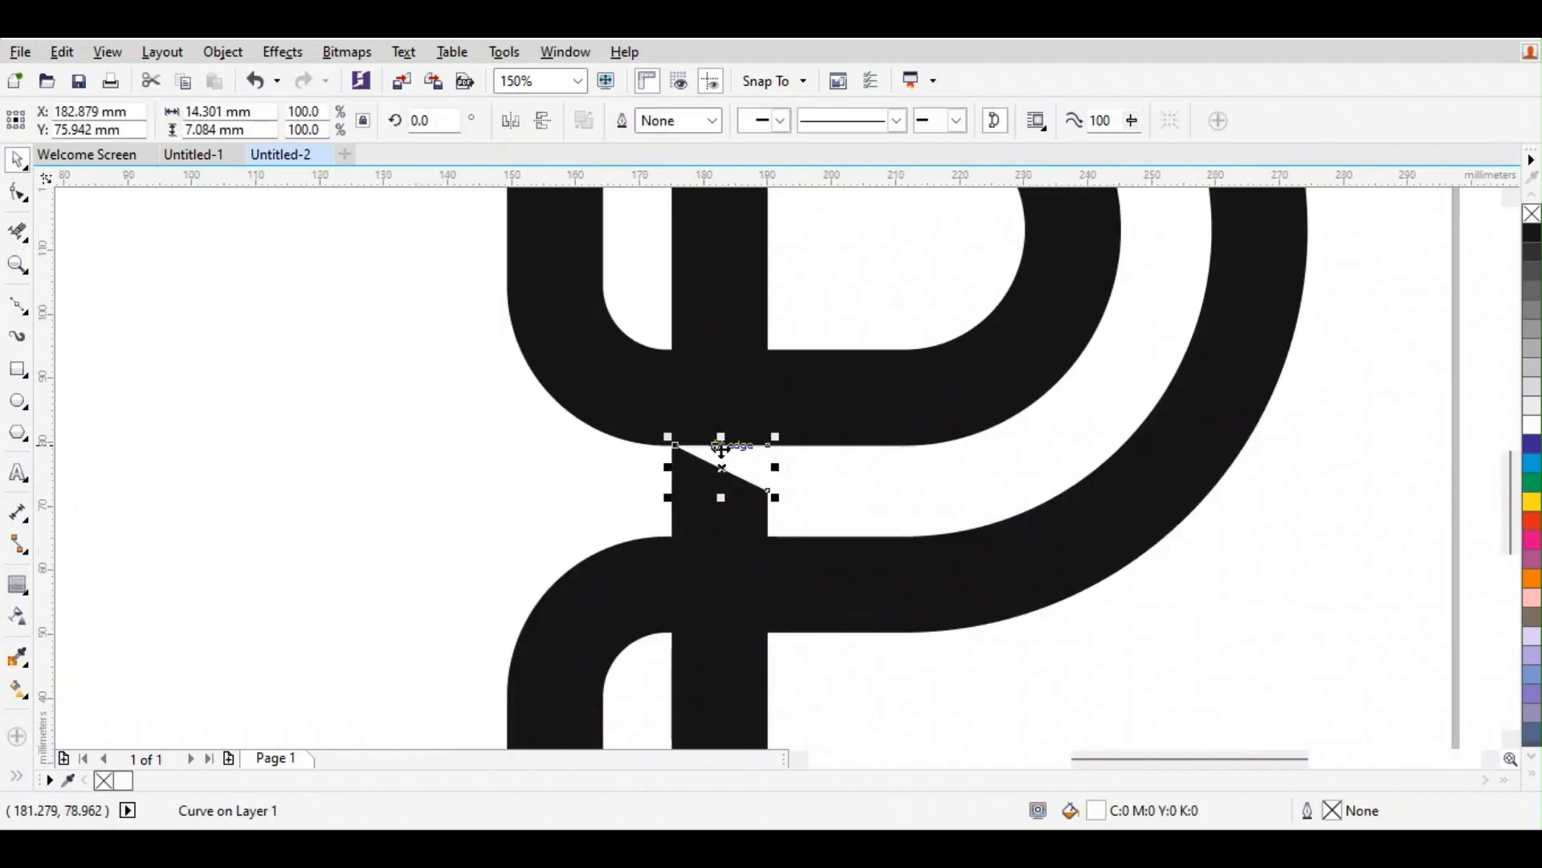
pyautogui.moveTo(767, 448); pyautogui.dragTo(771, 634)
pyautogui.keyDown('shift'); pyautogui.click(846, 598); pyautogui.keyUp('shift')
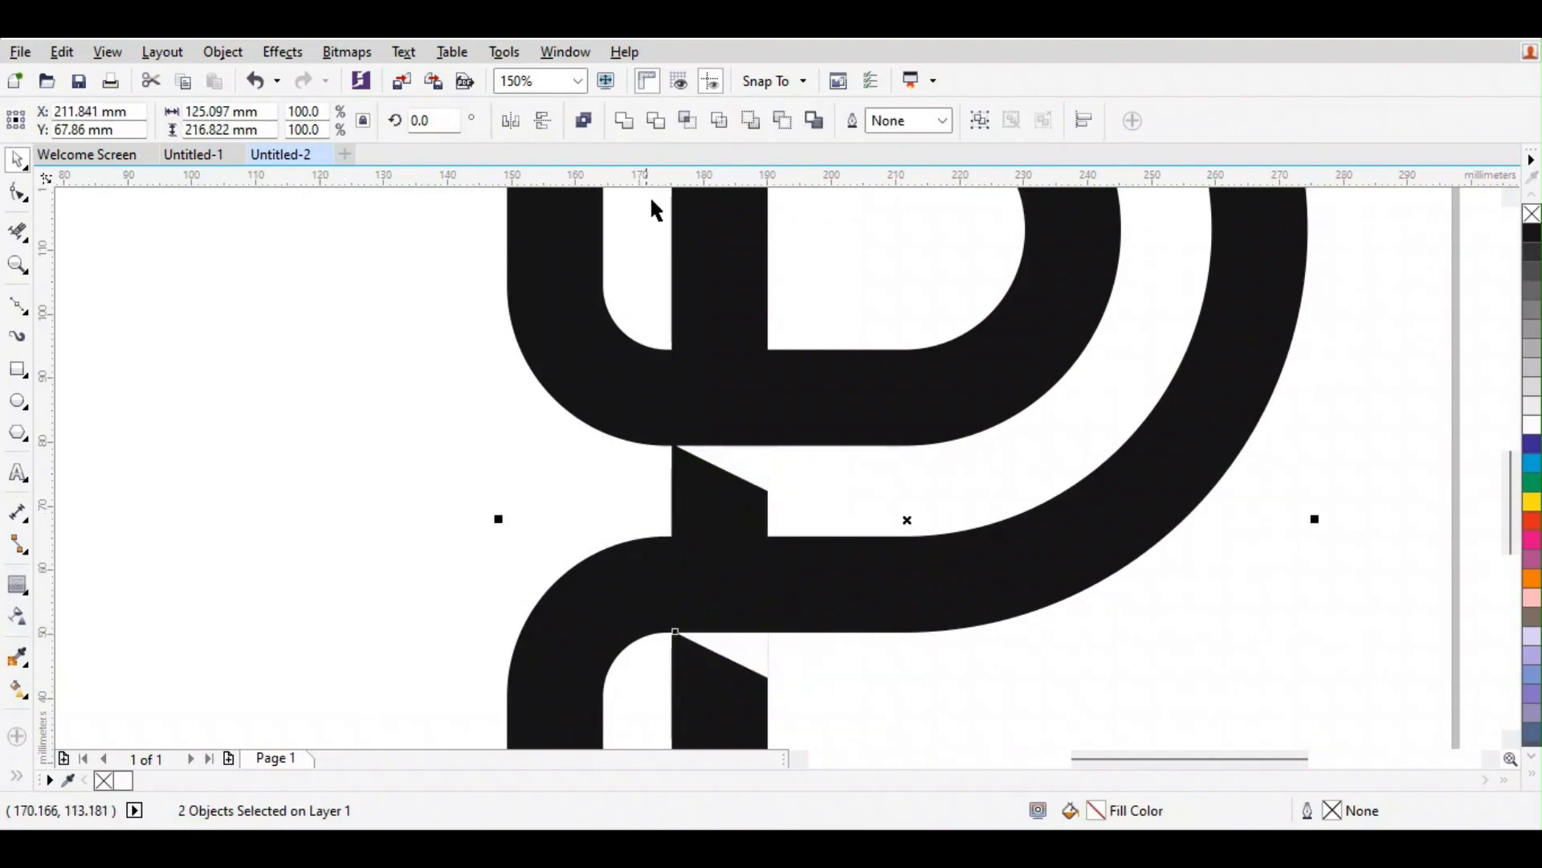
pyautogui.click(661, 126)
pyautogui.click(365, 541)
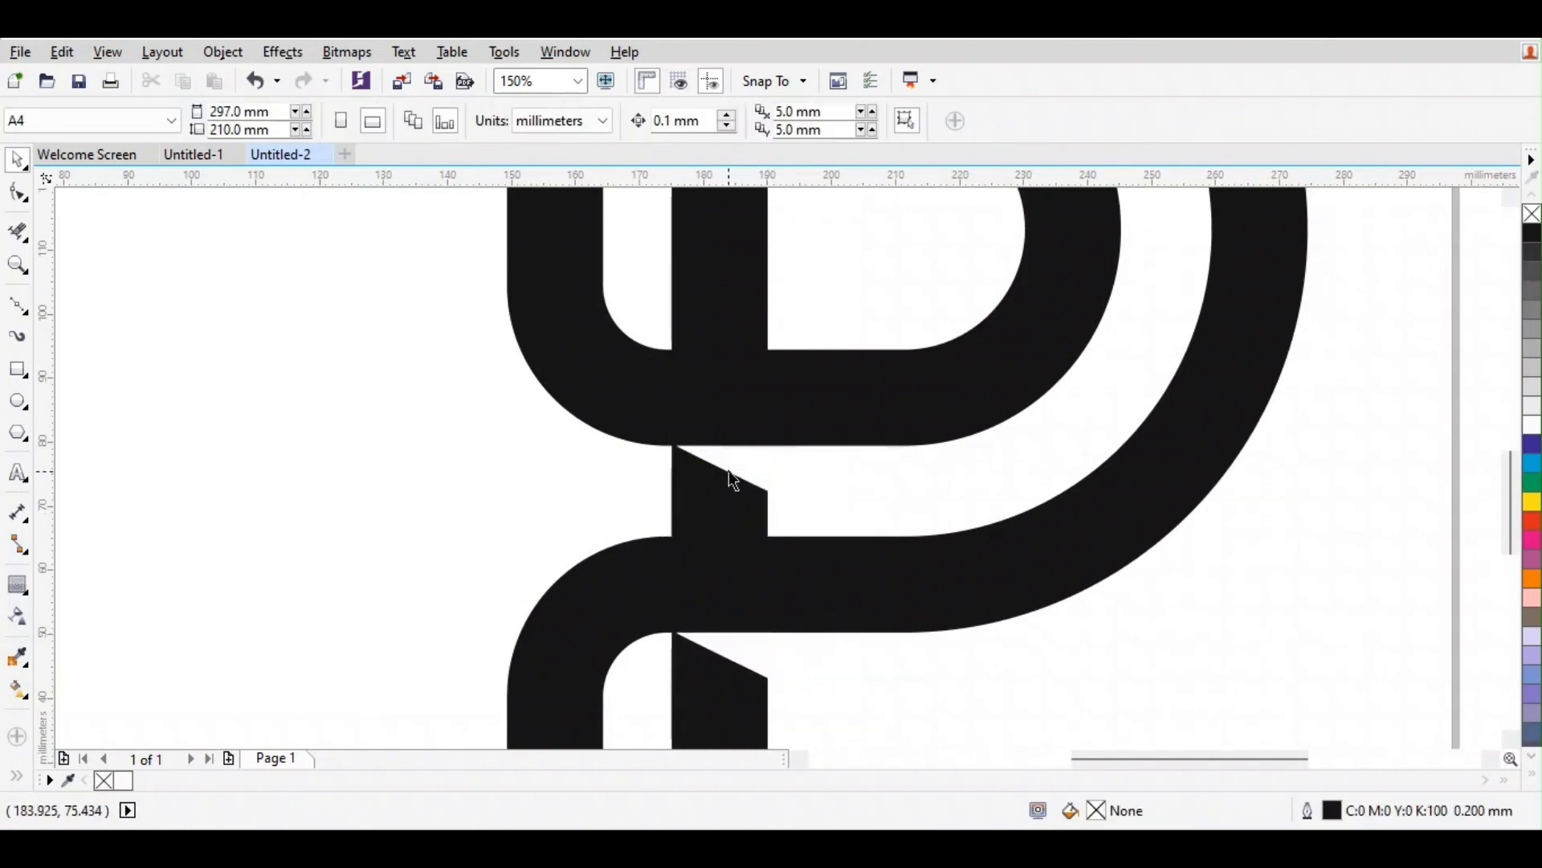
# Step: Select and delete the leftover white triangle at the stem's lower cut
pyautogui.click(727, 470)
pyautogui.click(553, 558)
pyautogui.scroll(-2, 720, 477)
pyautogui.scroll(2, 720, 475)
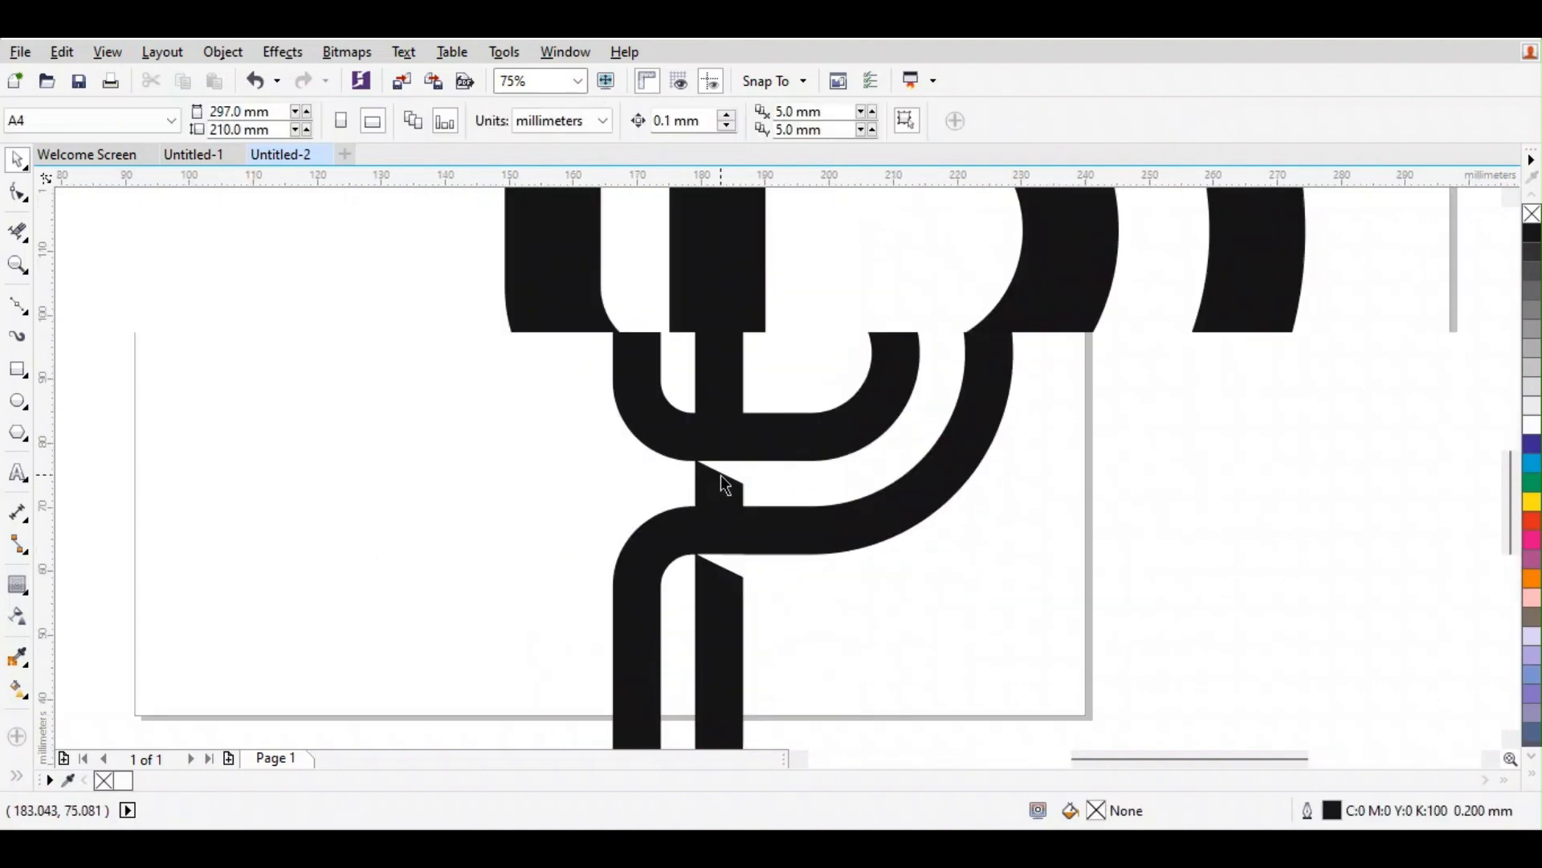
pyautogui.click(706, 650)
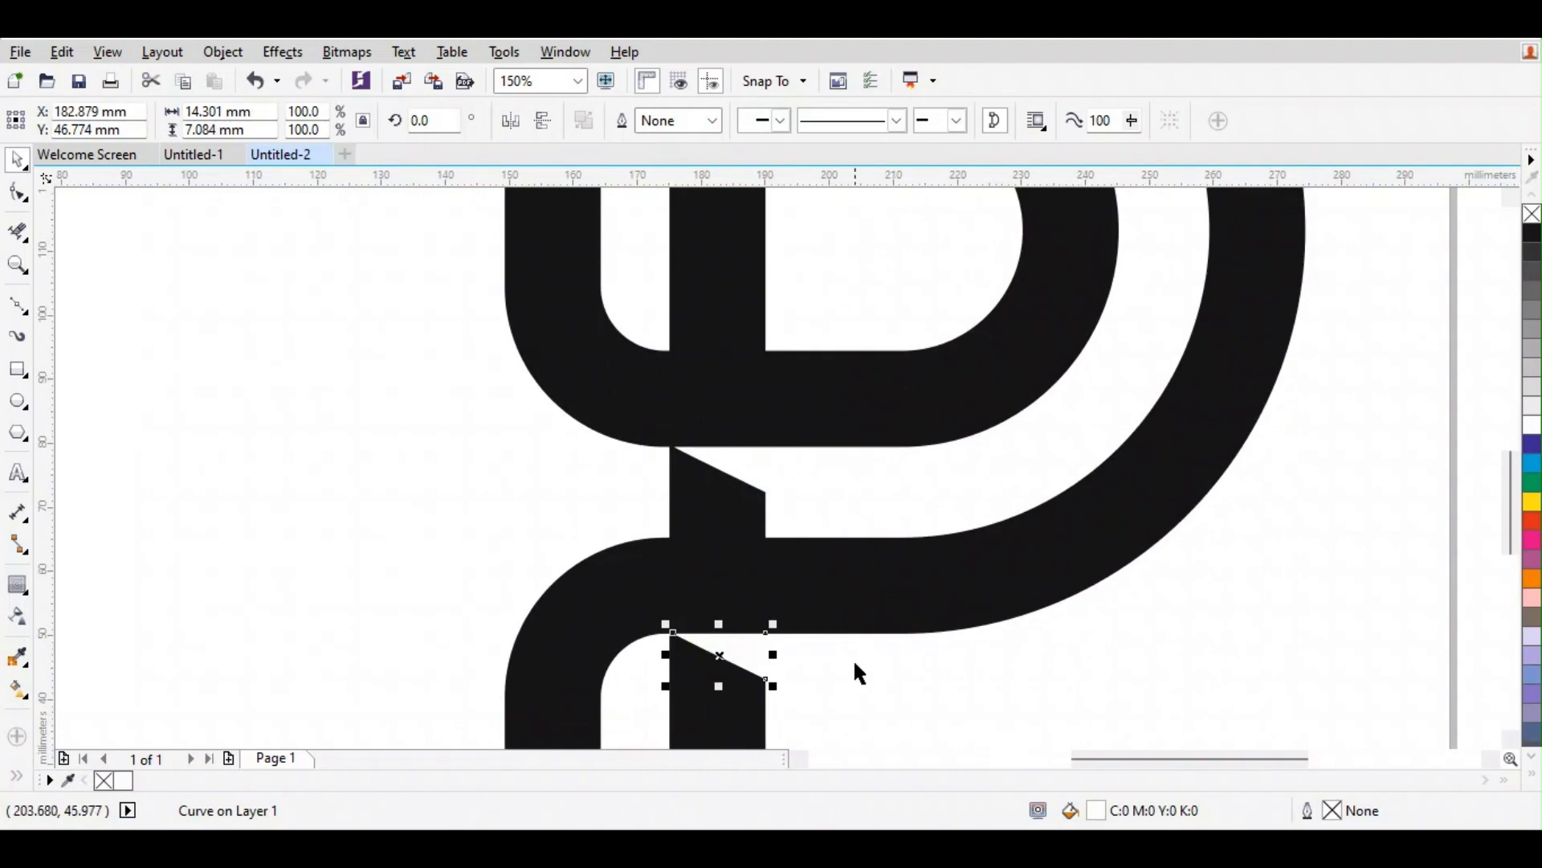
pyautogui.click(854, 664)
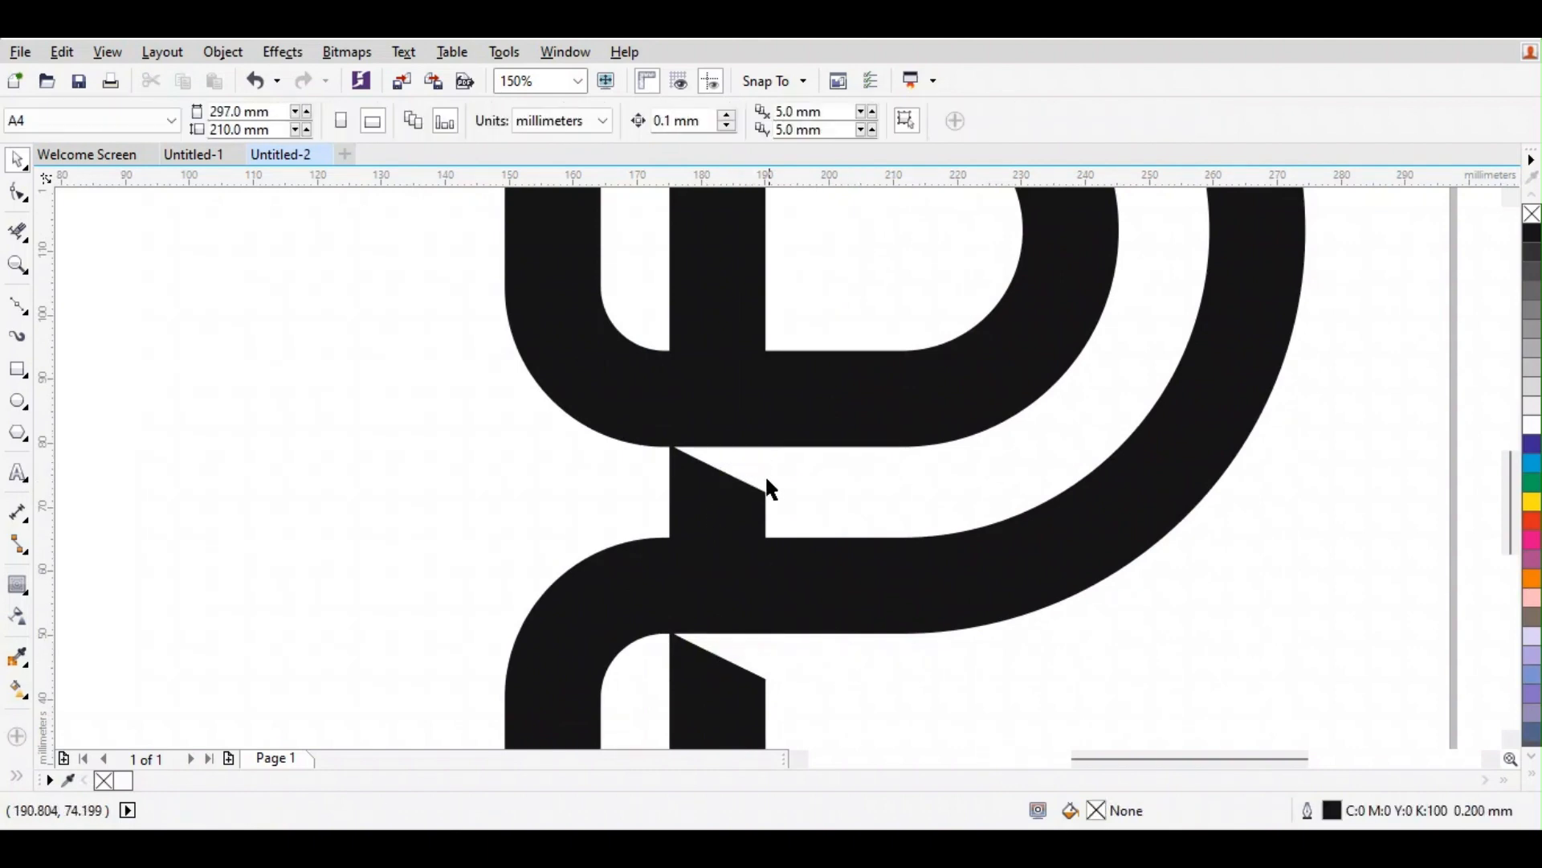
# Step: Move the P about 21 mm right and 9 mm down to check the trimmed stem cuts
pyautogui.scroll(-1, 751, 493)
pyautogui.scroll(3, 751, 493)
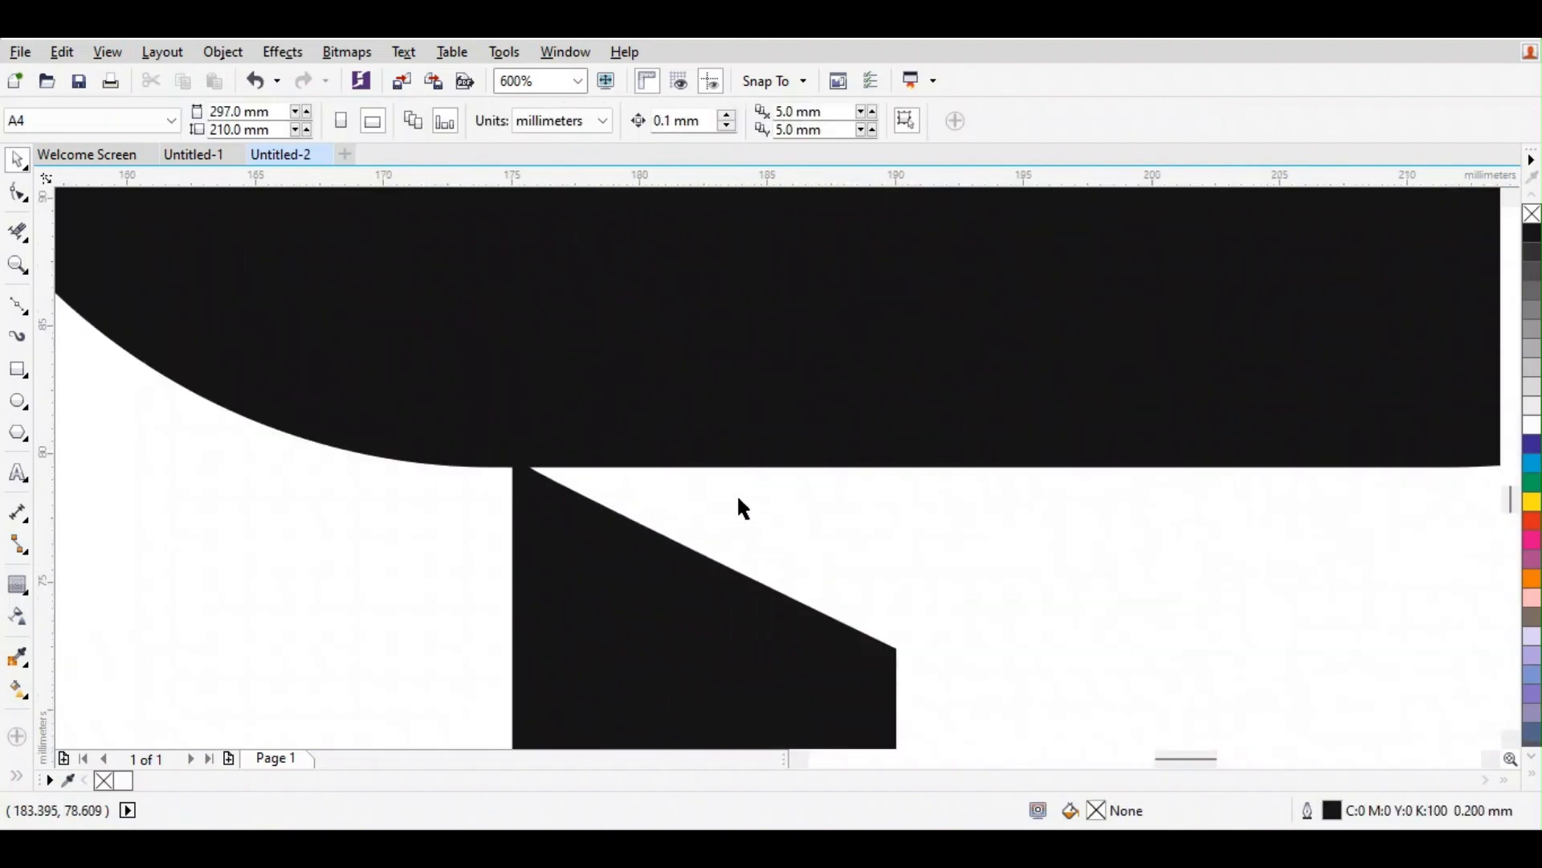
pyautogui.moveTo(402, 394); pyautogui.dragTo(946, 619)
pyautogui.scroll(-3, 878, 561)
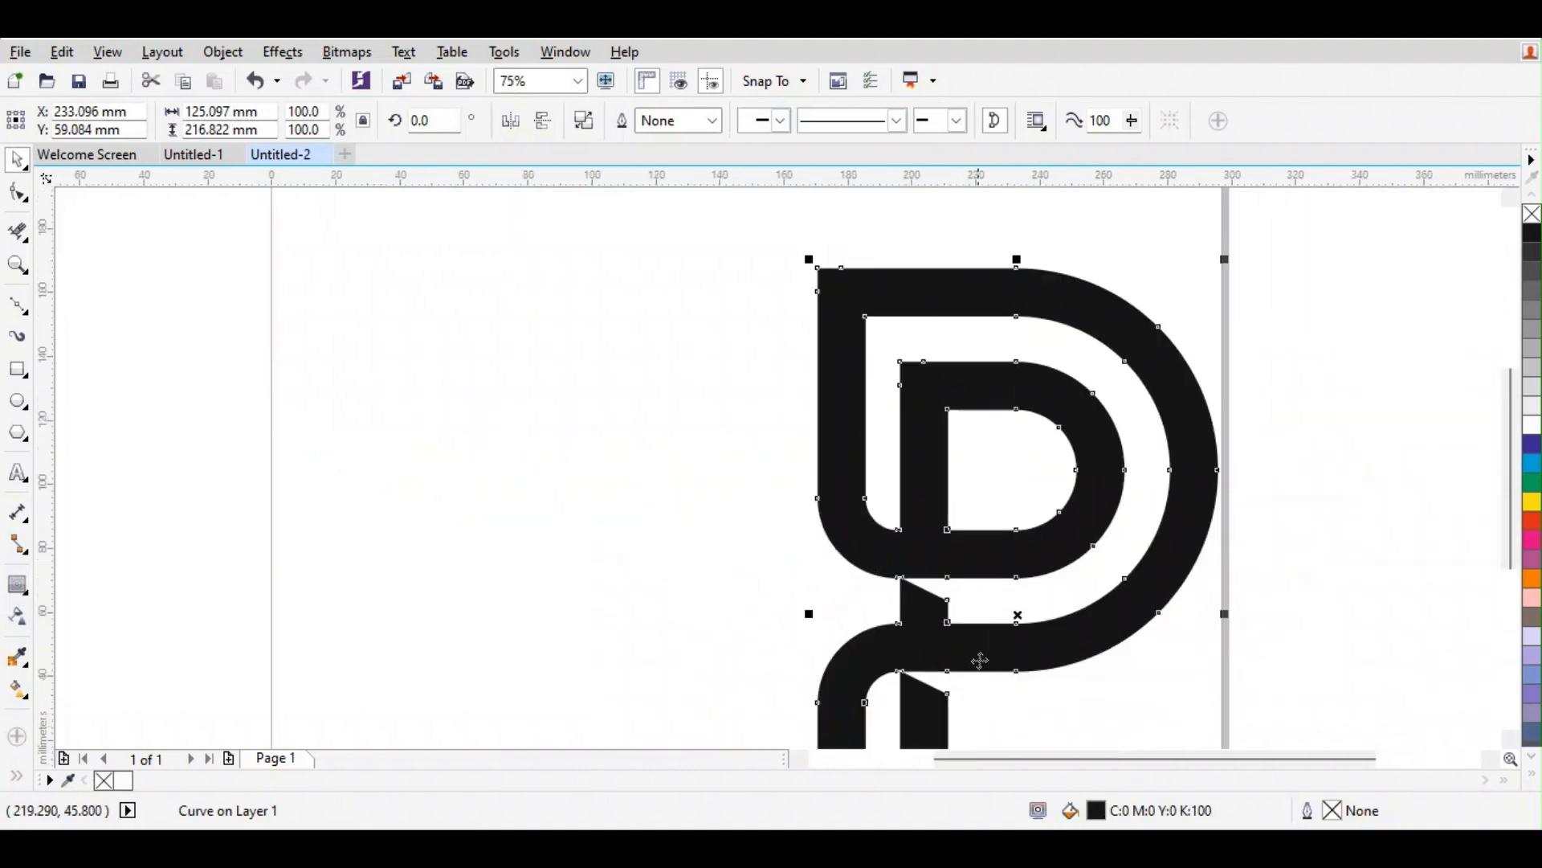
pyautogui.scroll(1, 976, 649)
pyautogui.scroll(-1, 977, 649)
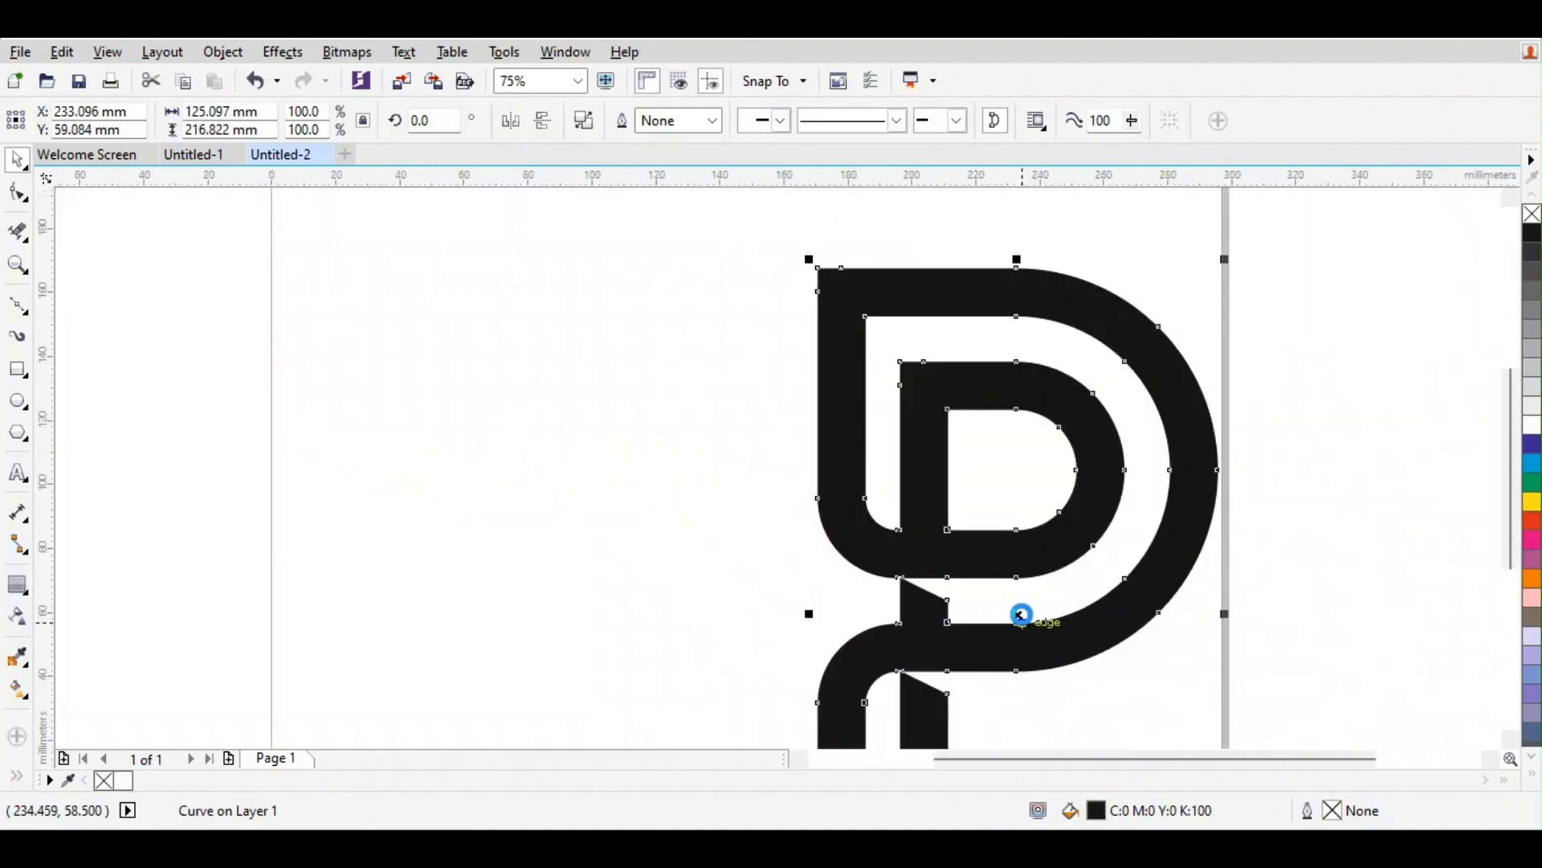
# Step: Center the P on the page and fill it with red
pyautogui.press('p')
pyautogui.scroll(-2, 903, 573)
pyautogui.scroll(1, 878, 518)
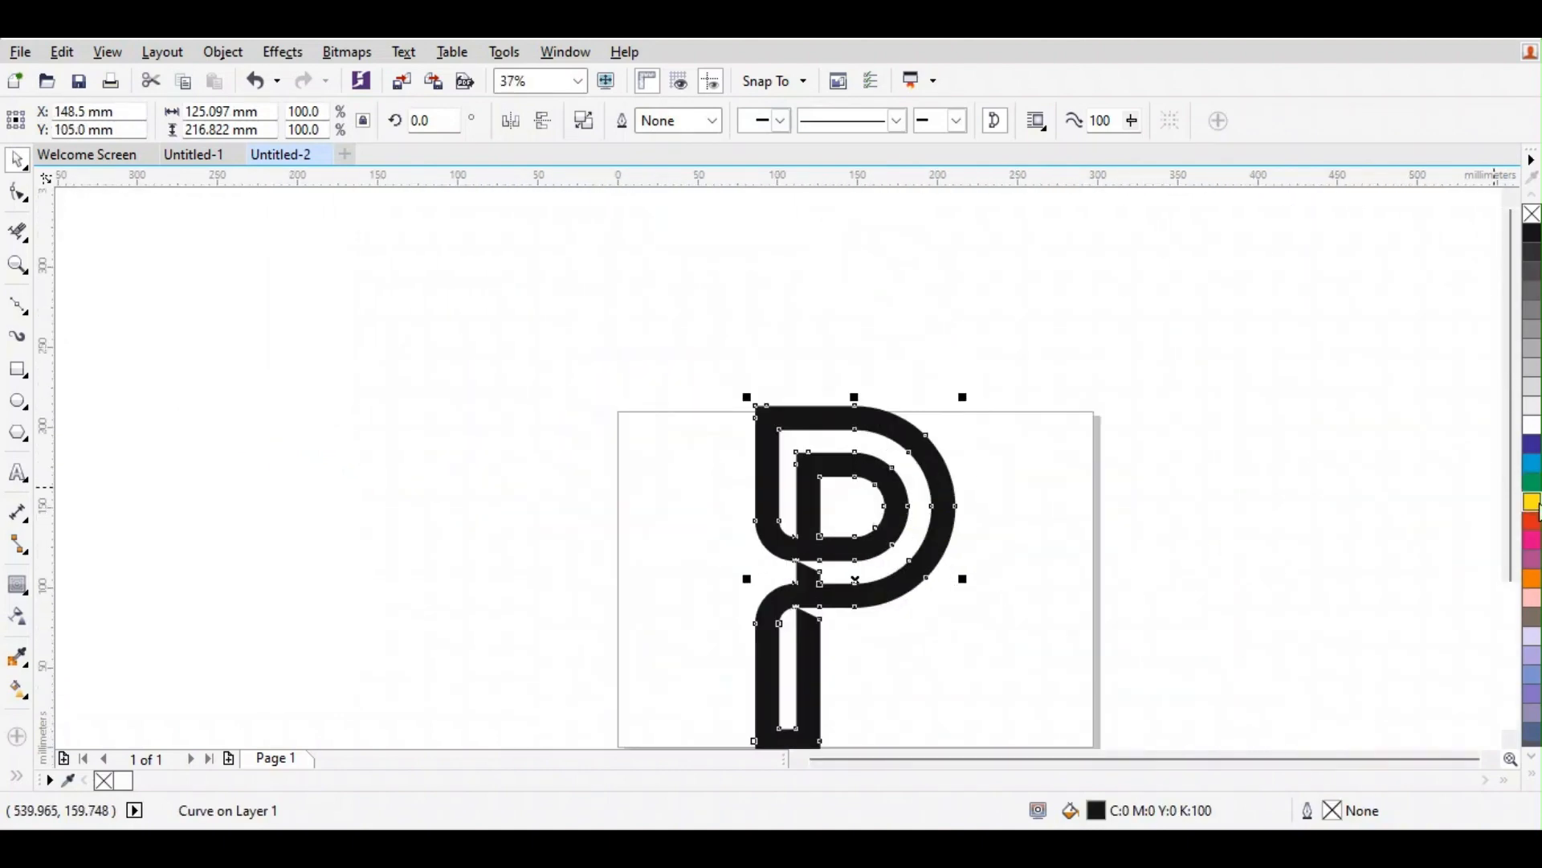
pyautogui.click(1535, 522)
pyautogui.scroll(-1, 1045, 603)
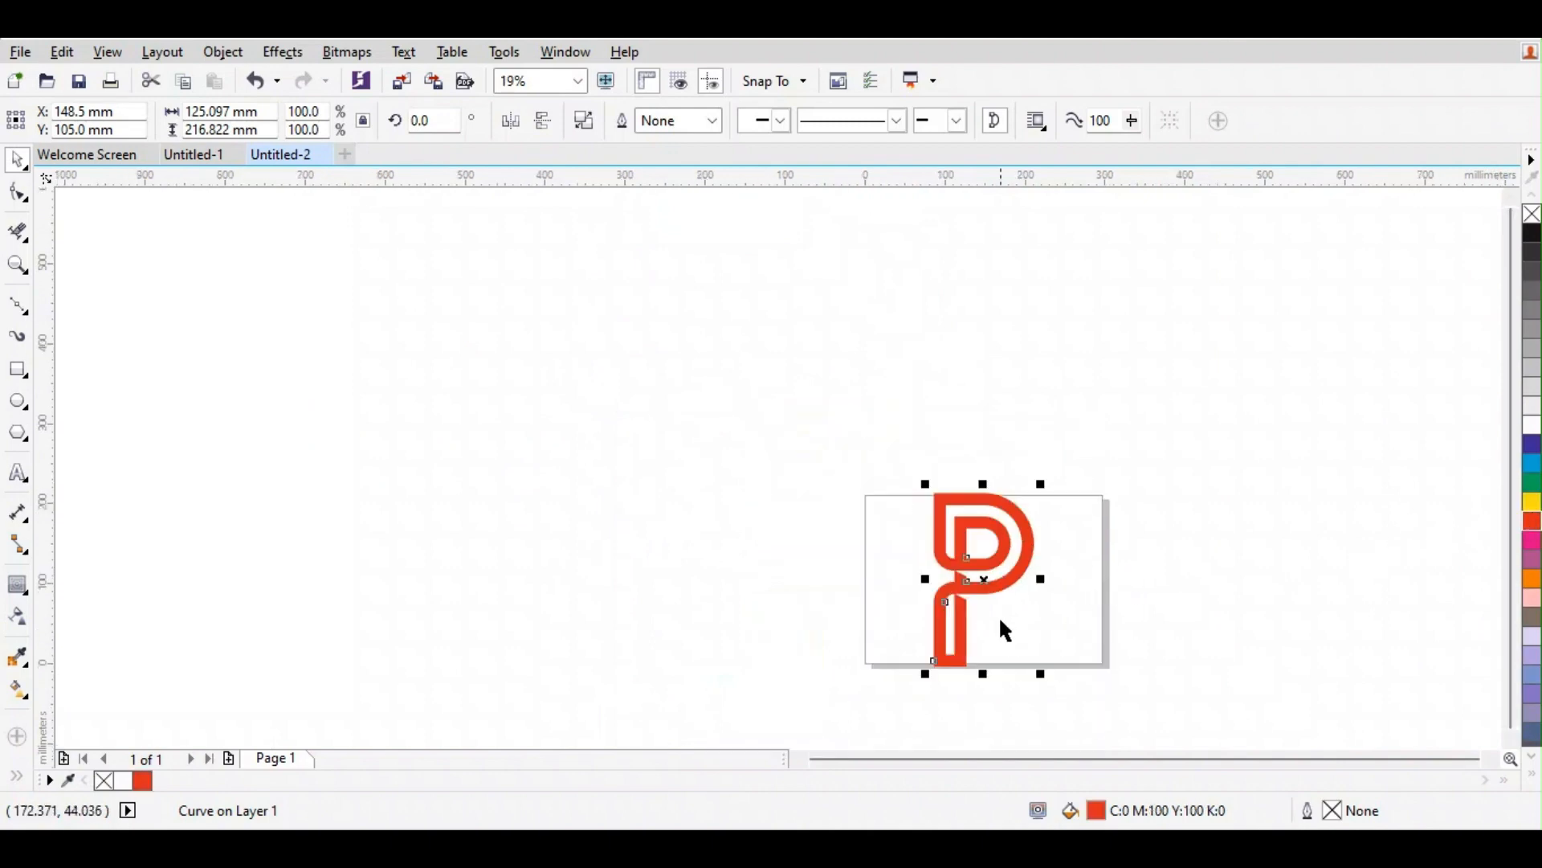
# Step: Scale the centered P proportionally about its center to about 60.7%, roughly 76 × 132 mm
pyautogui.moveTo(985, 584); pyautogui.dragTo(936, 562)
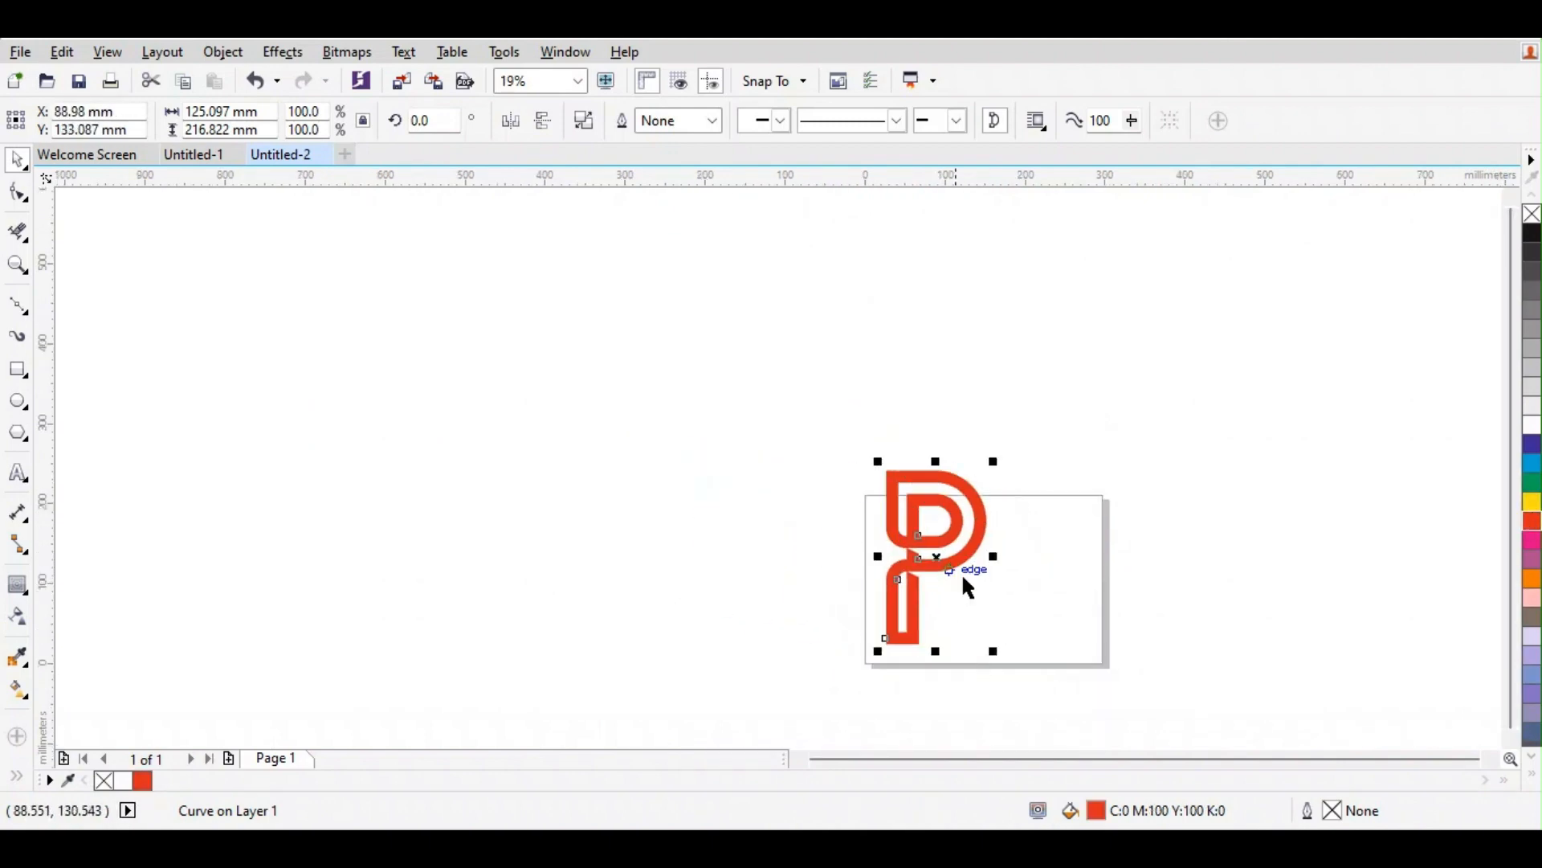
pyautogui.press('p')
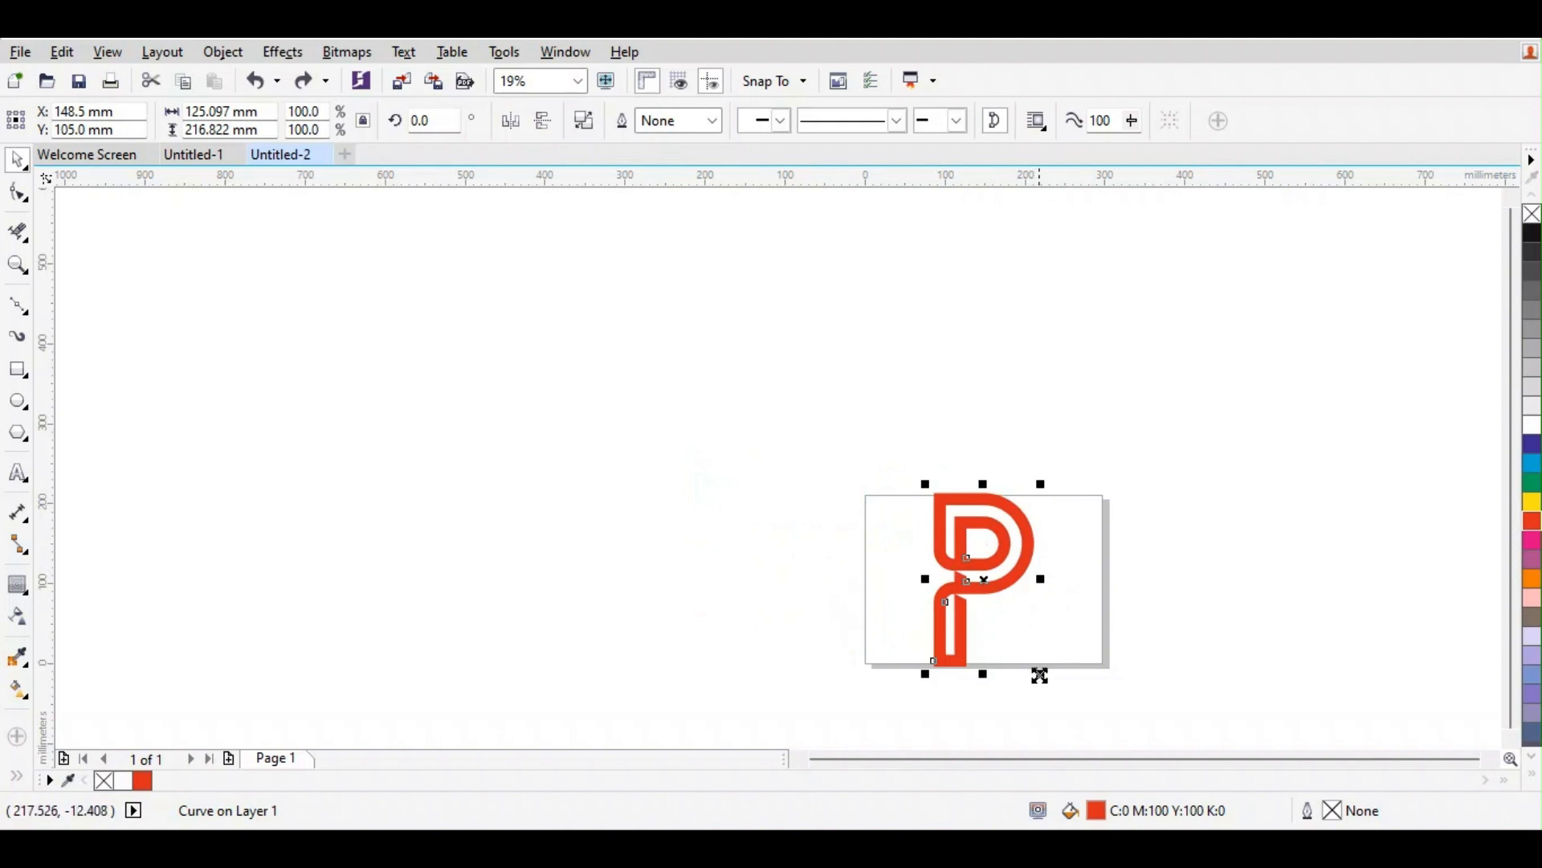
pyautogui.moveTo(1036, 671); pyautogui.dragTo(1020, 639)
pyautogui.scroll(-1, 1037, 566)
pyautogui.scroll(2, 1032, 562)
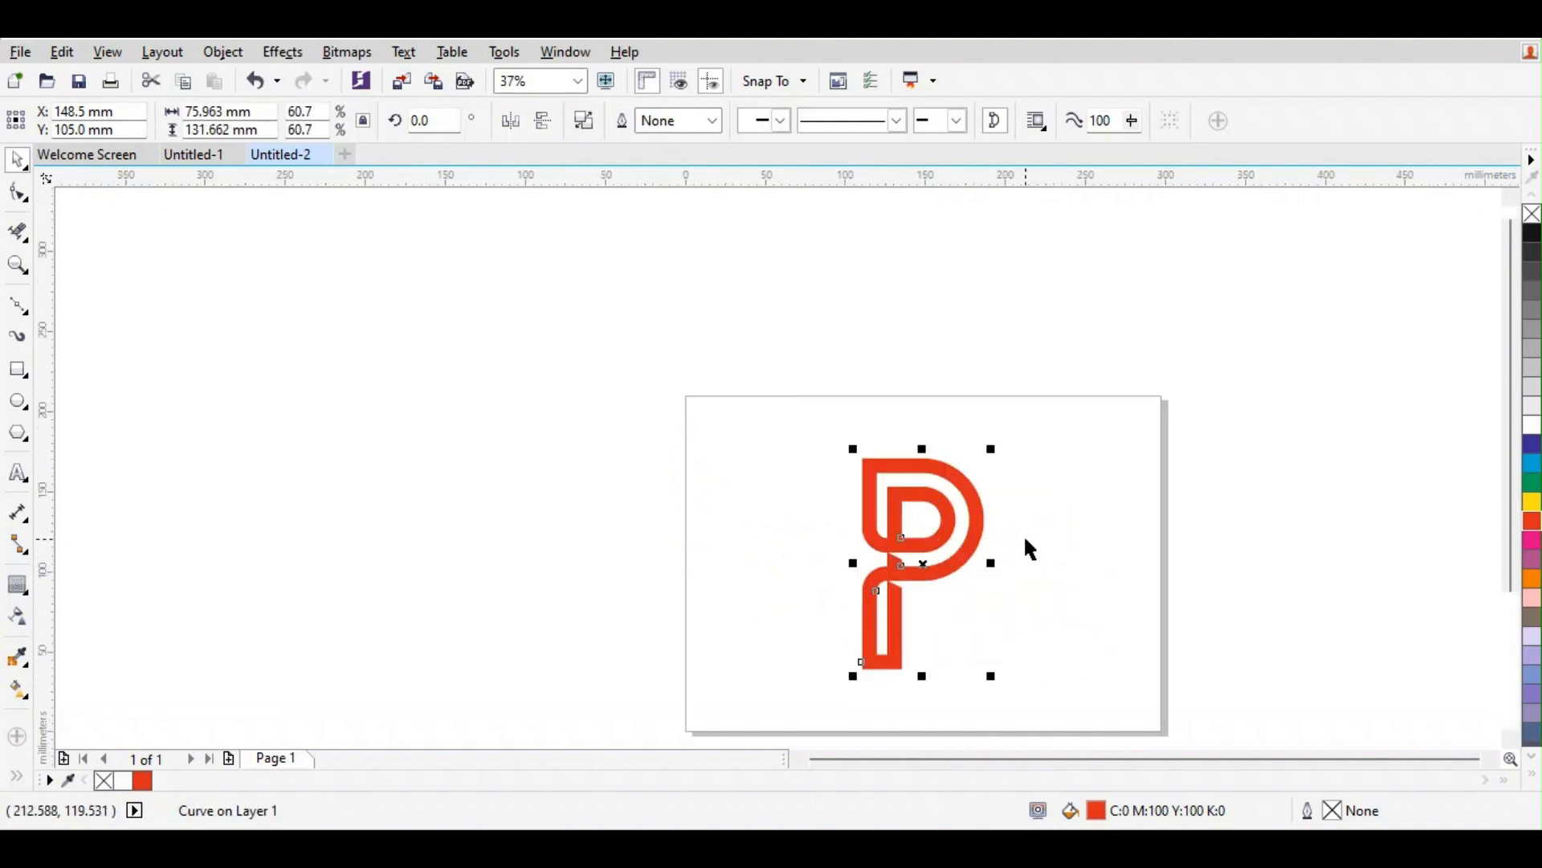
# Step: Draw a rectangle about 295 × 210 mm covering the page and fill it with 80% black
pyautogui.click(18, 368)
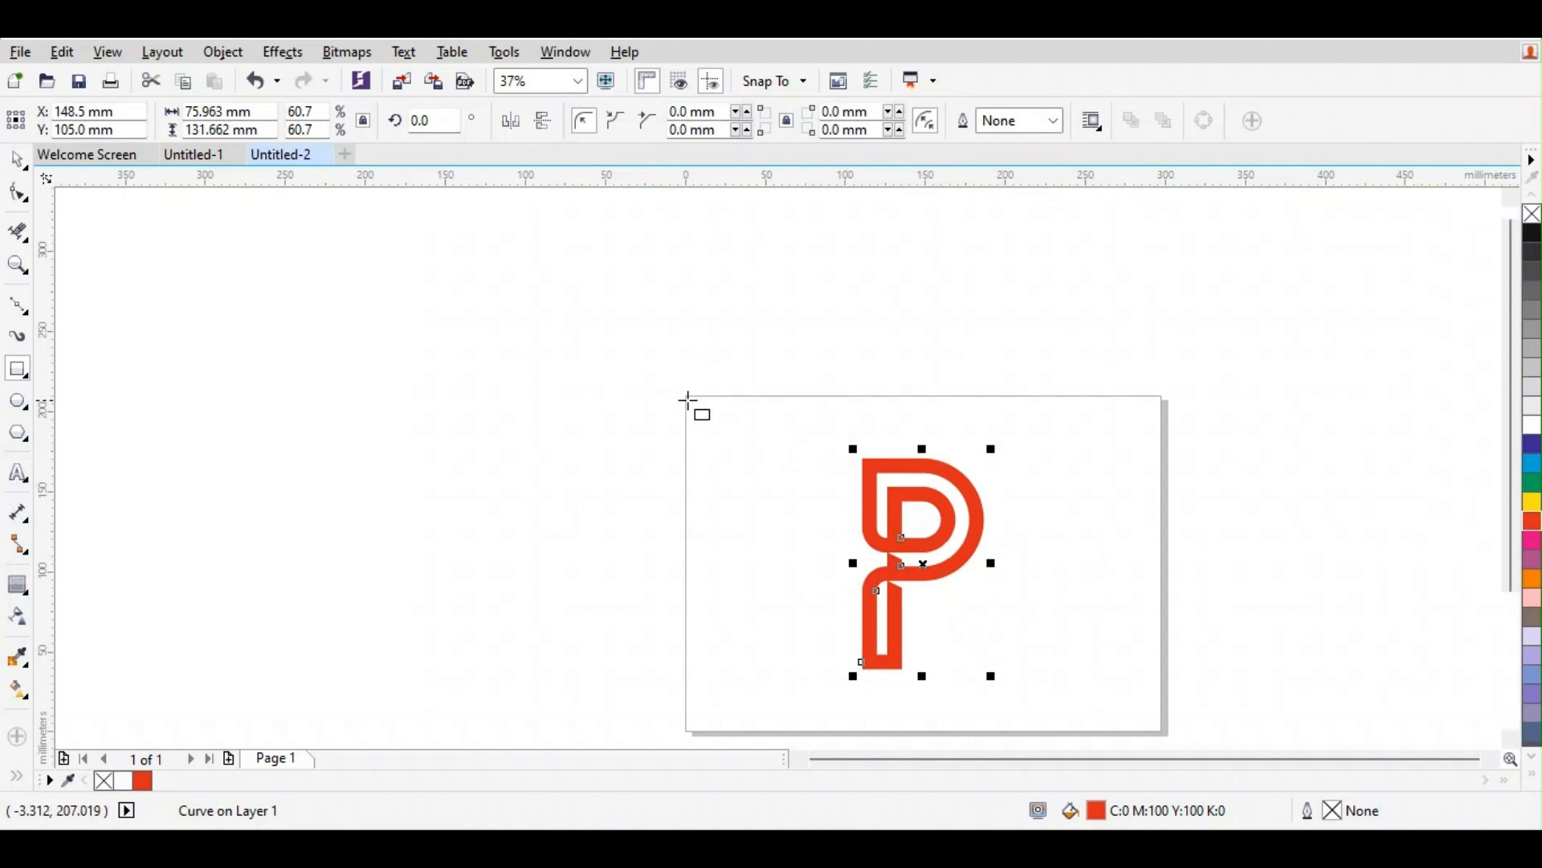
pyautogui.moveTo(687, 396); pyautogui.dragTo(1164, 733)
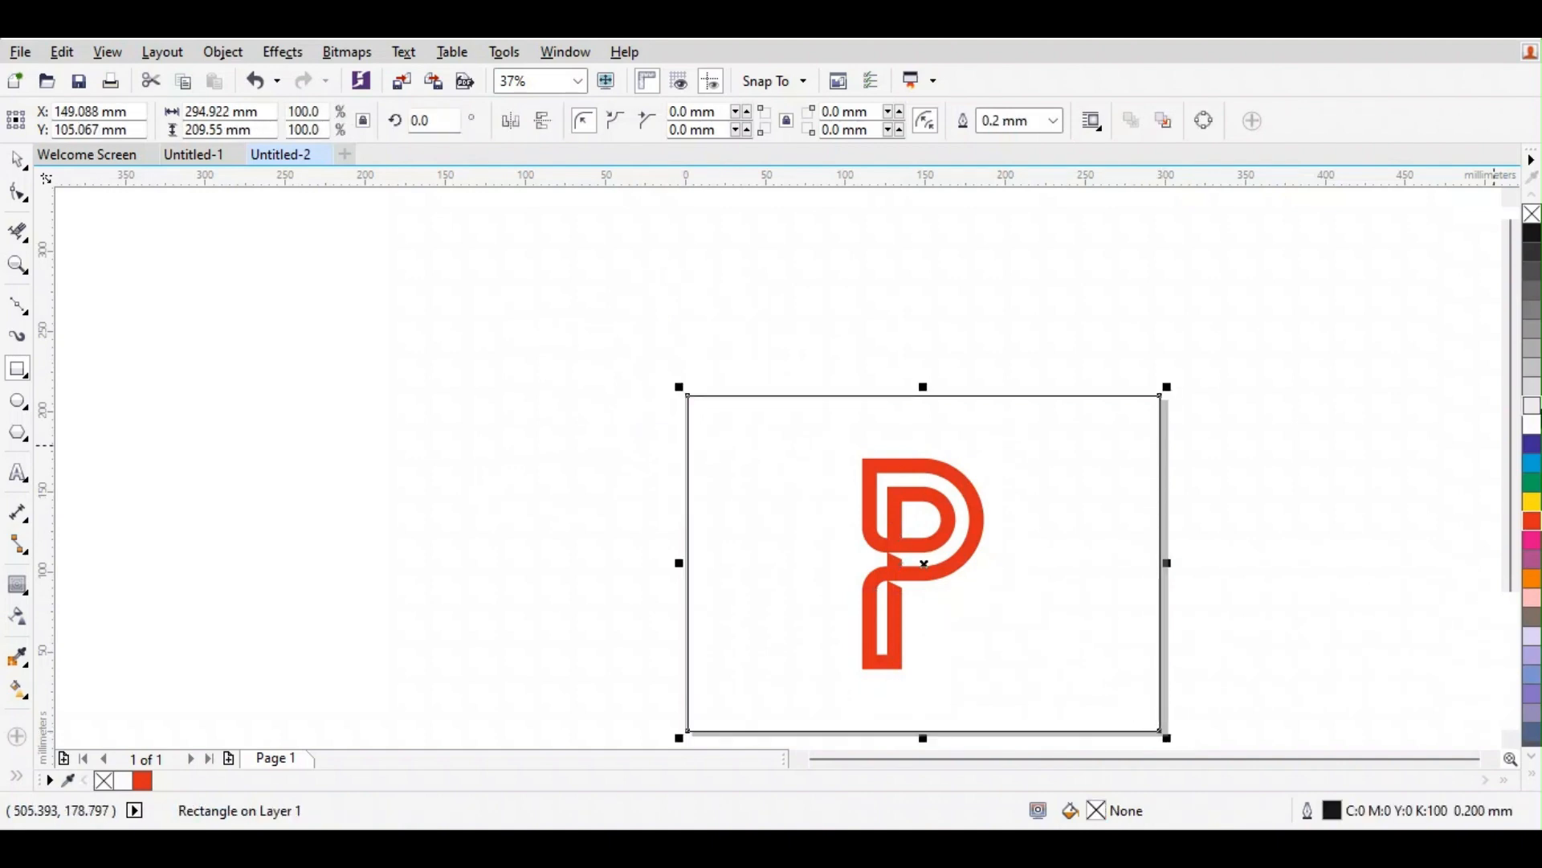
pyautogui.click(1532, 278)
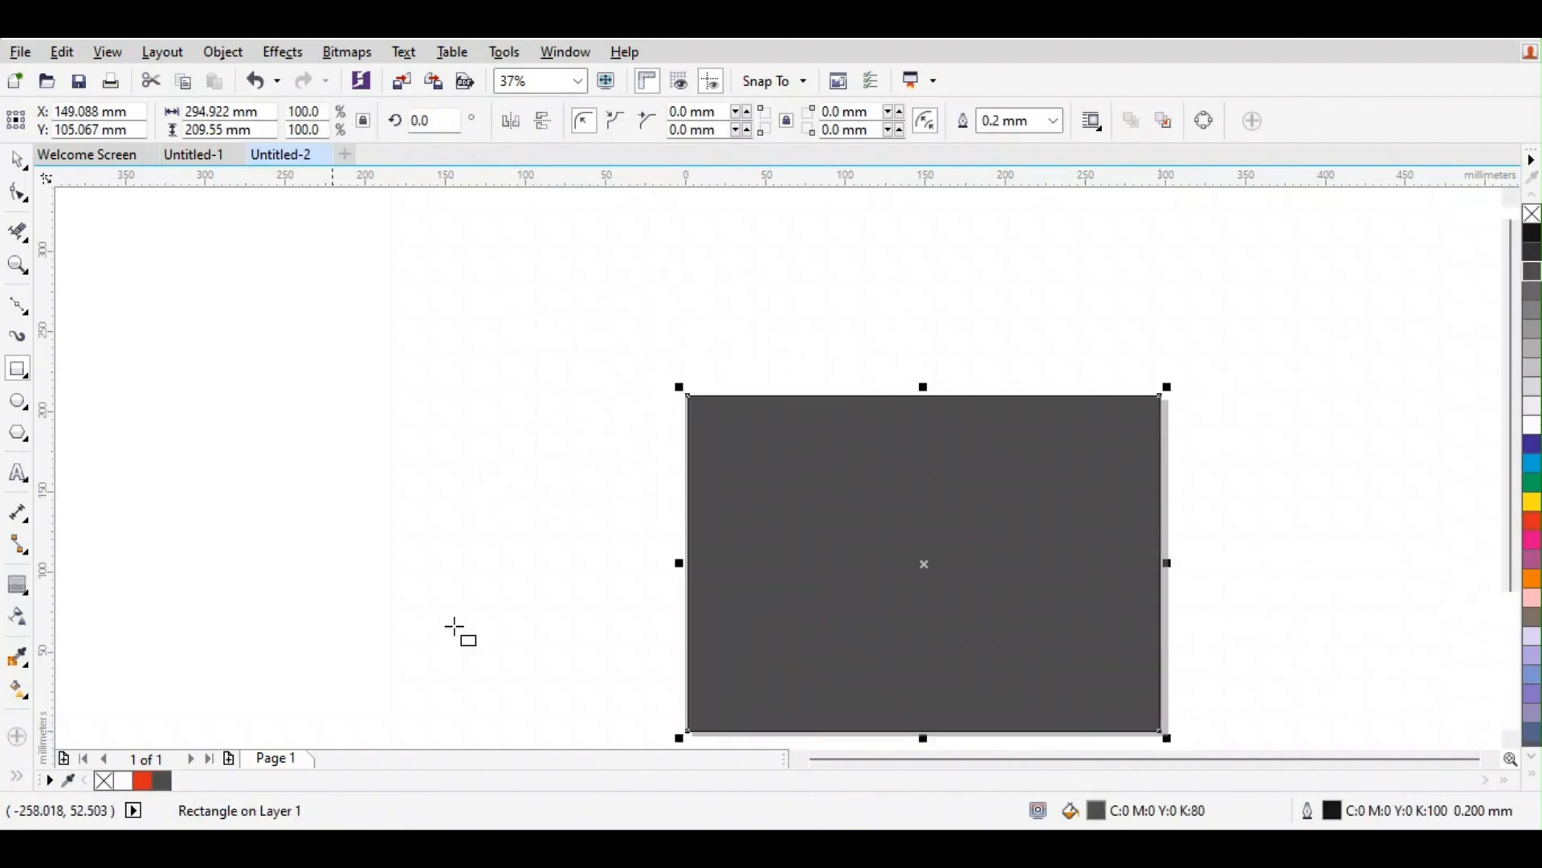
# Step: Send the dark grey rectangle to the back of the page, behind the P
pyautogui.rightClick(886, 565)
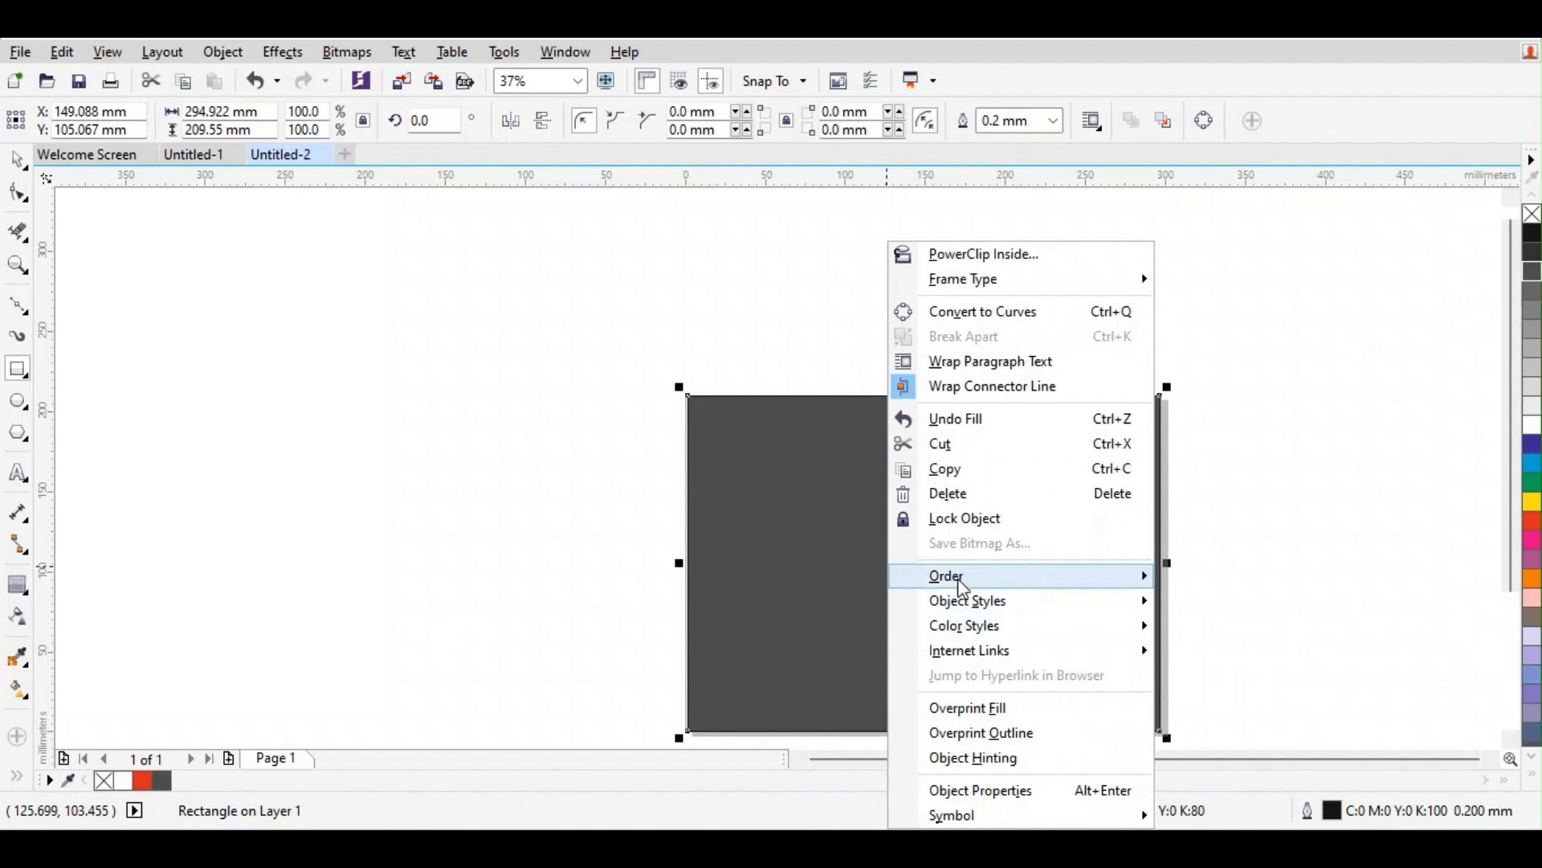
pyautogui.moveTo(1132, 576)
pyautogui.click(1241, 603)
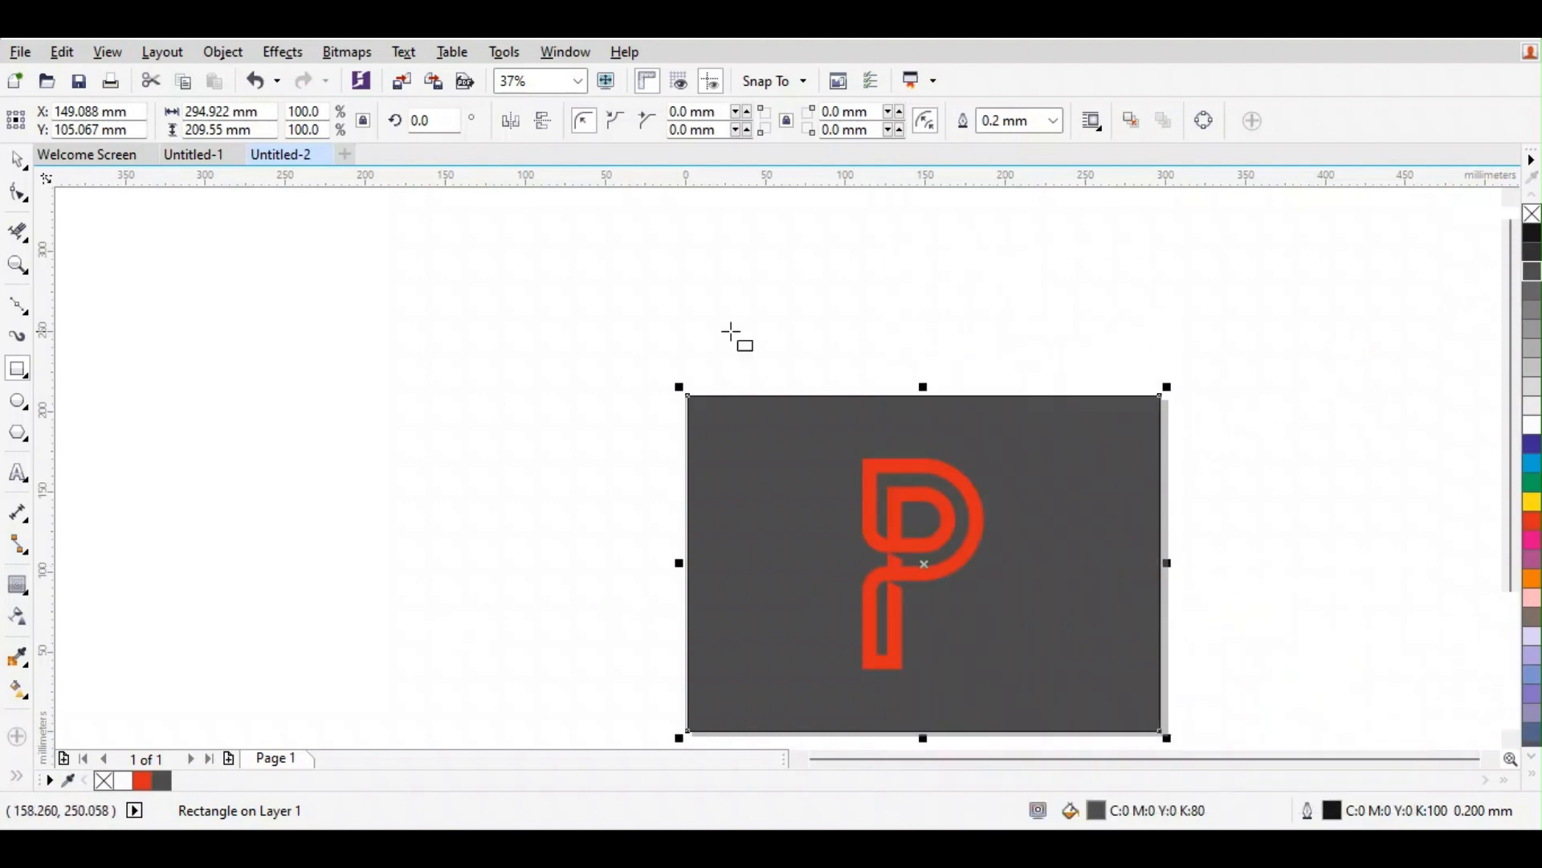
# Step: Change the background rectangle's fill to 10% black and remove its outline
pyautogui.click(18, 159)
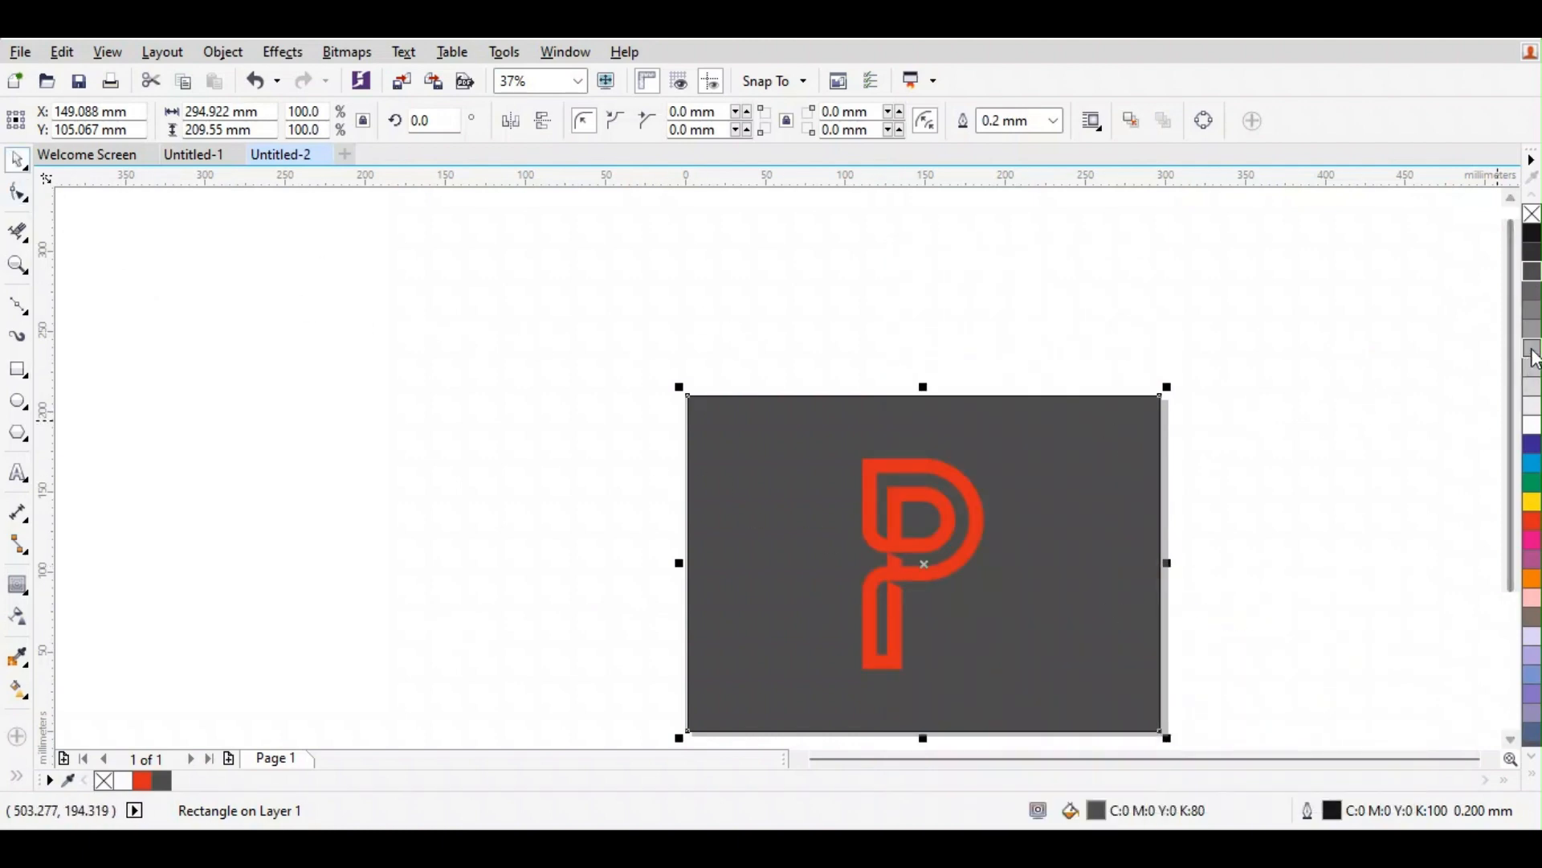
pyautogui.click(1533, 350)
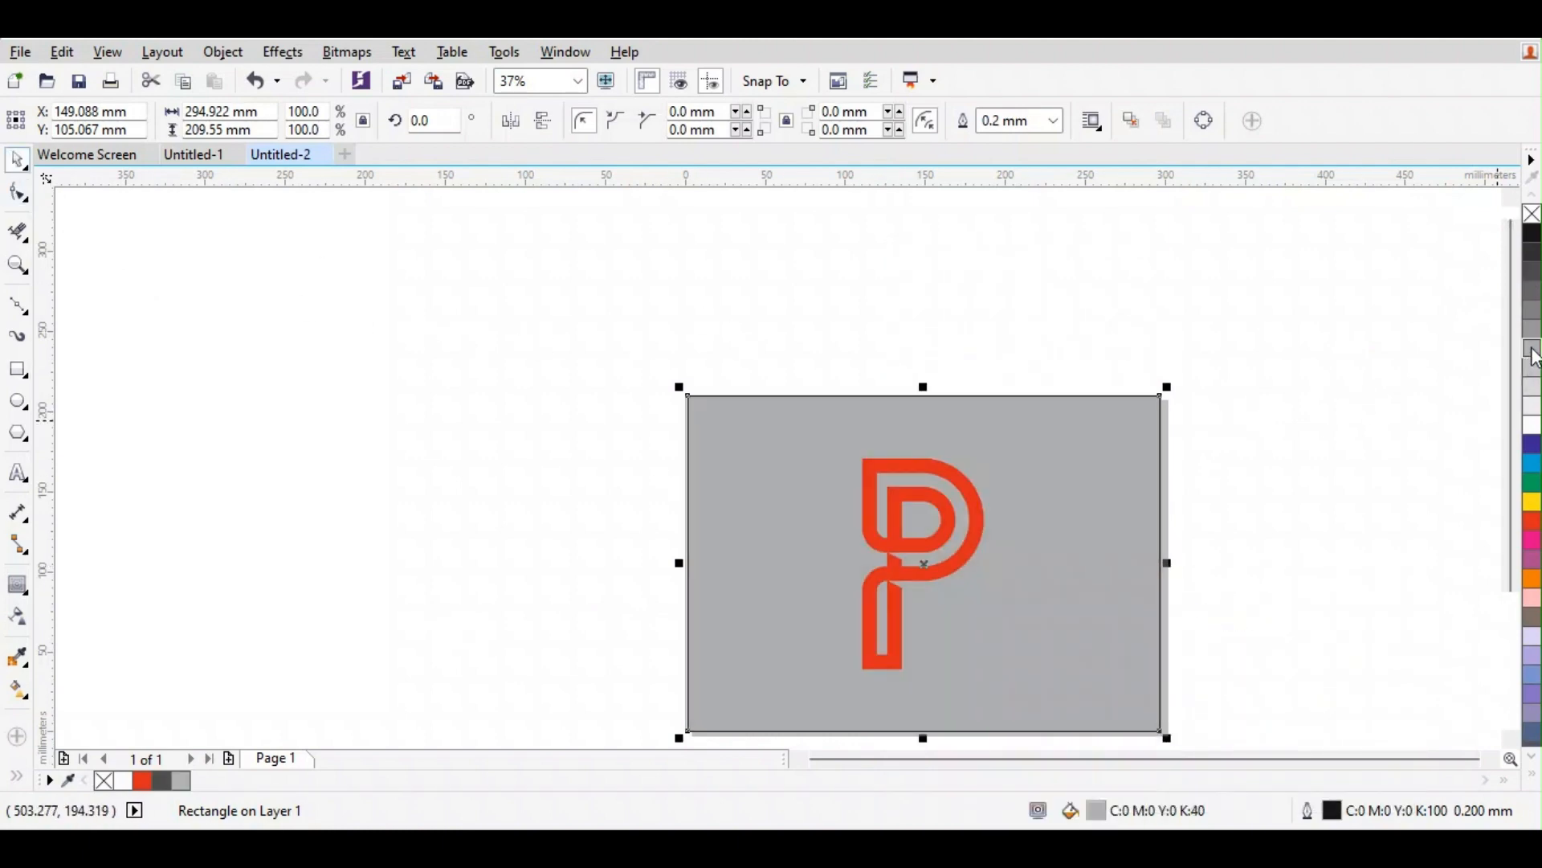
pyautogui.rightClick(1532, 214)
pyautogui.click(1533, 408)
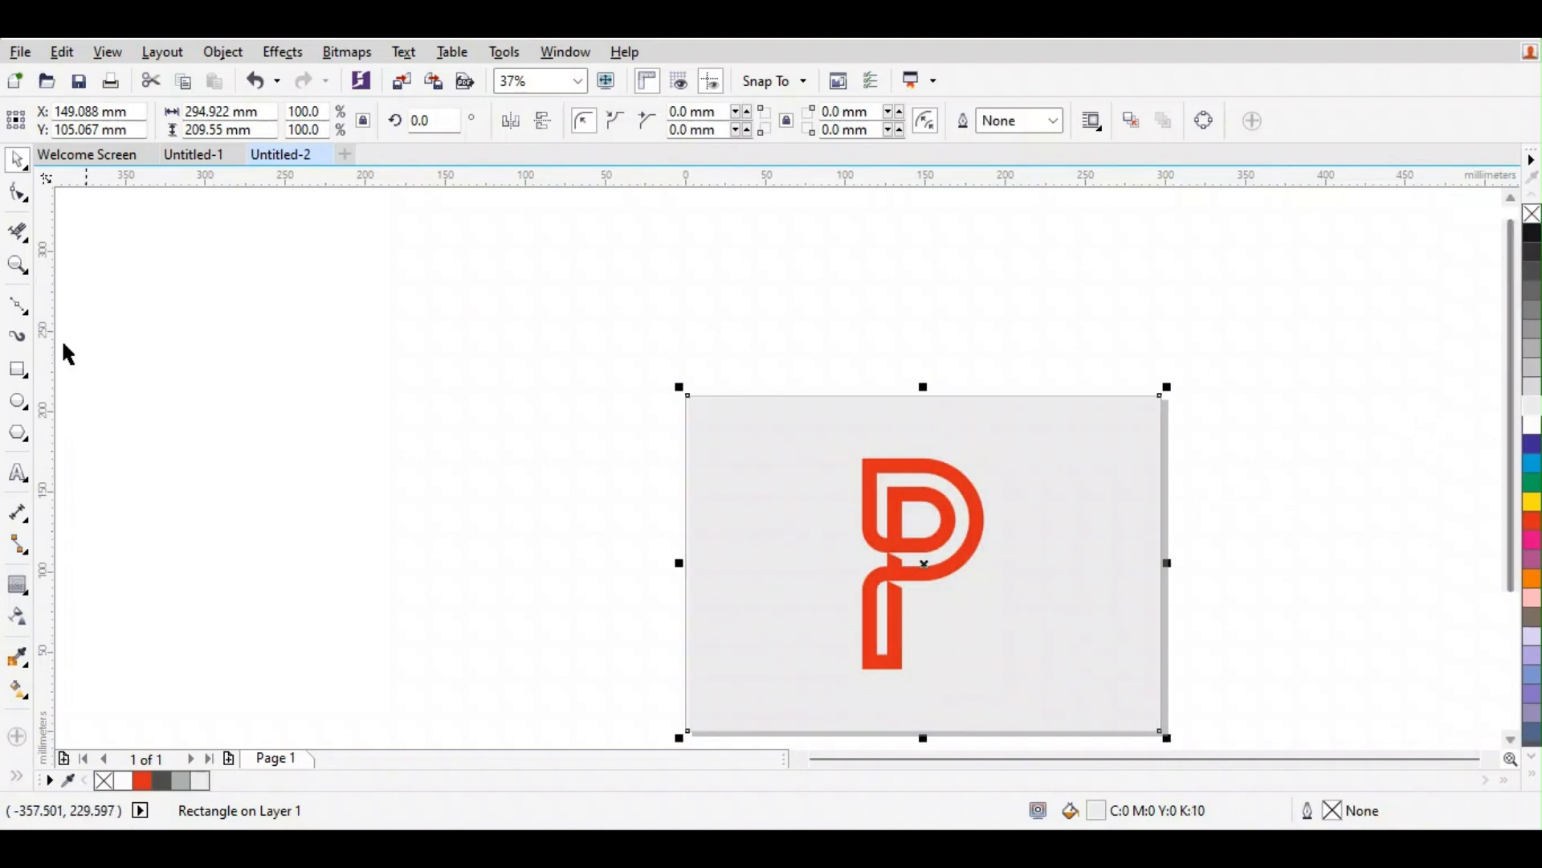
pyautogui.click(413, 496)
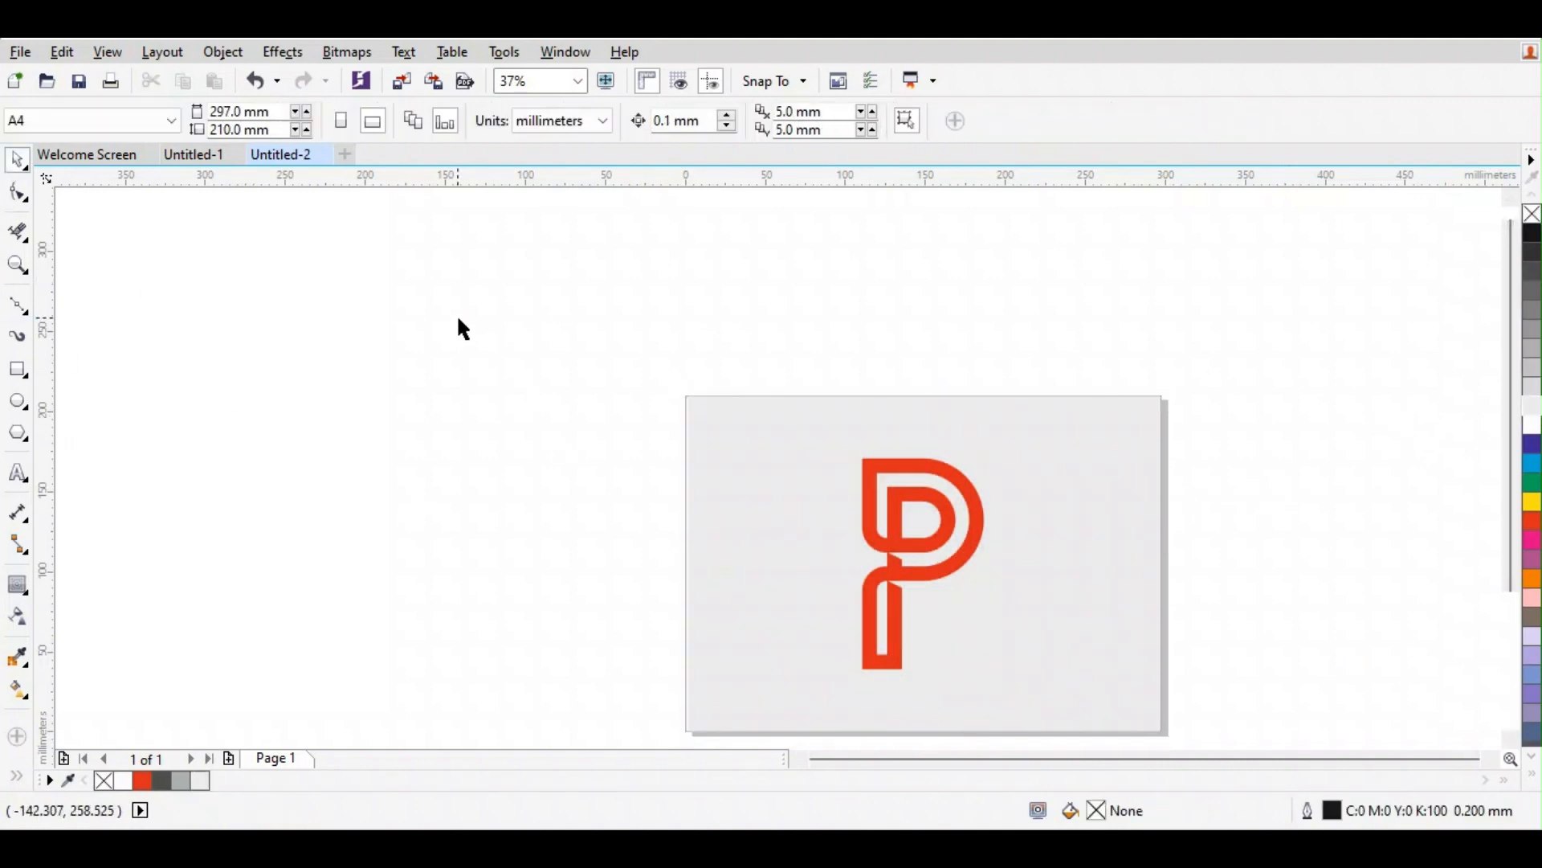
# Step: Center the light grey background rectangle on the page, behind the P
pyautogui.moveTo(473, 328); pyautogui.dragTo(1237, 707)
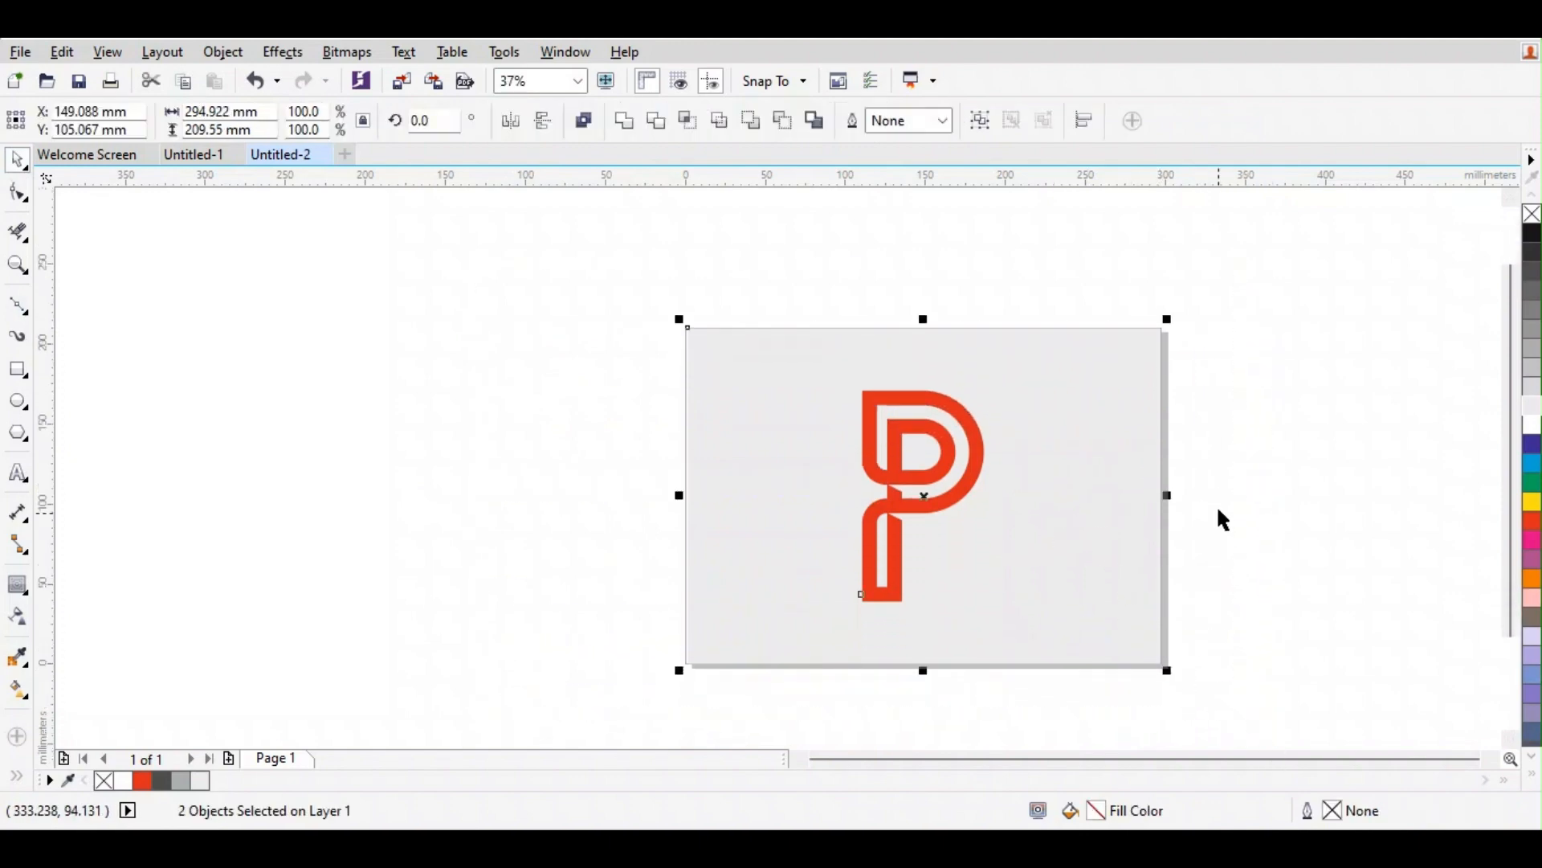
pyautogui.click(1222, 521)
pyautogui.click(892, 498)
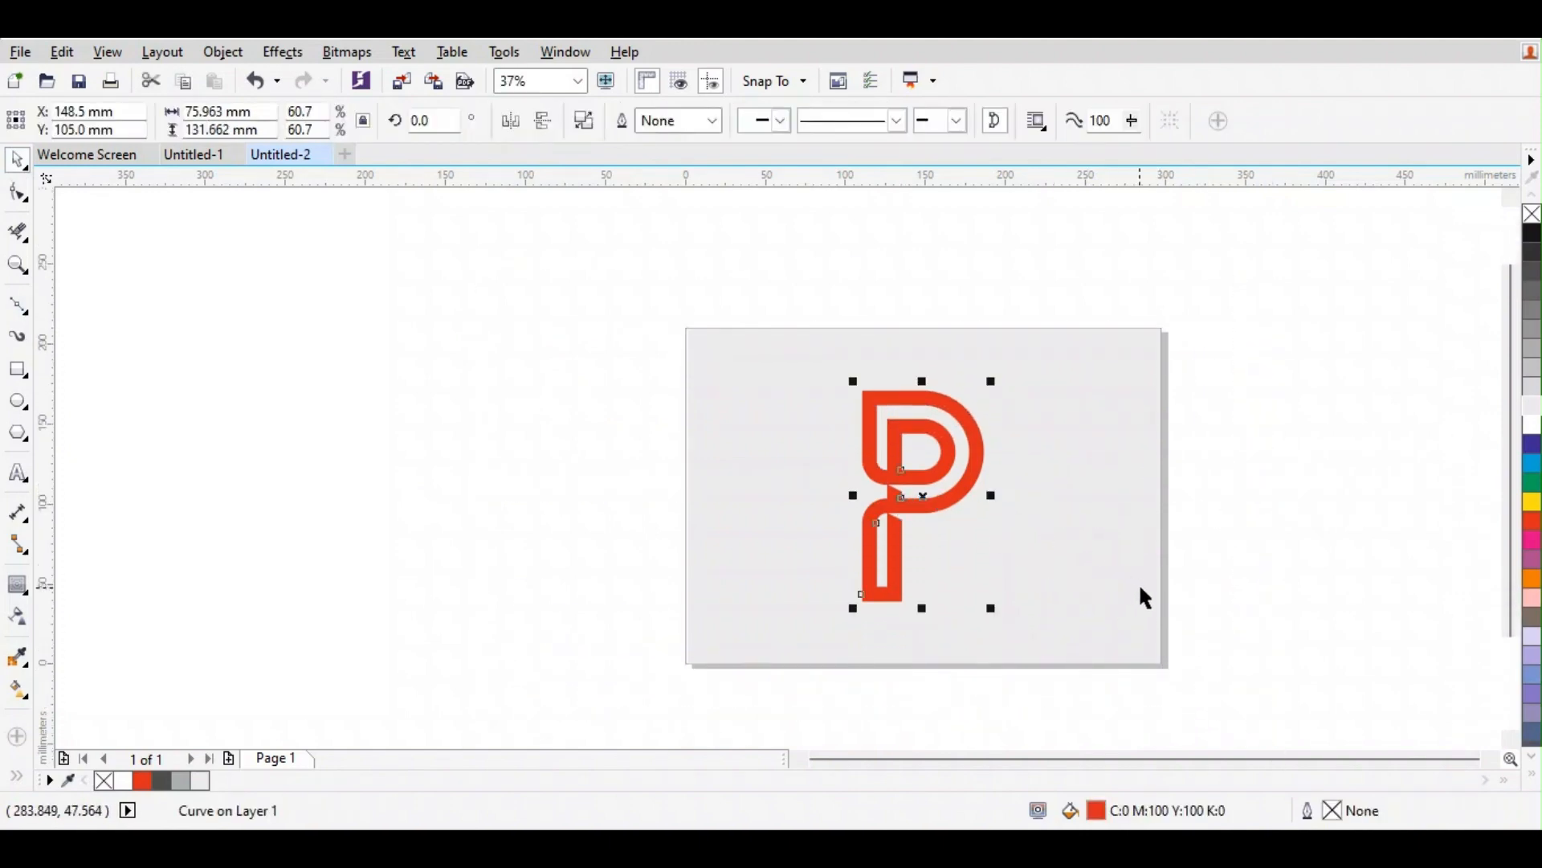
pyautogui.click(1146, 574)
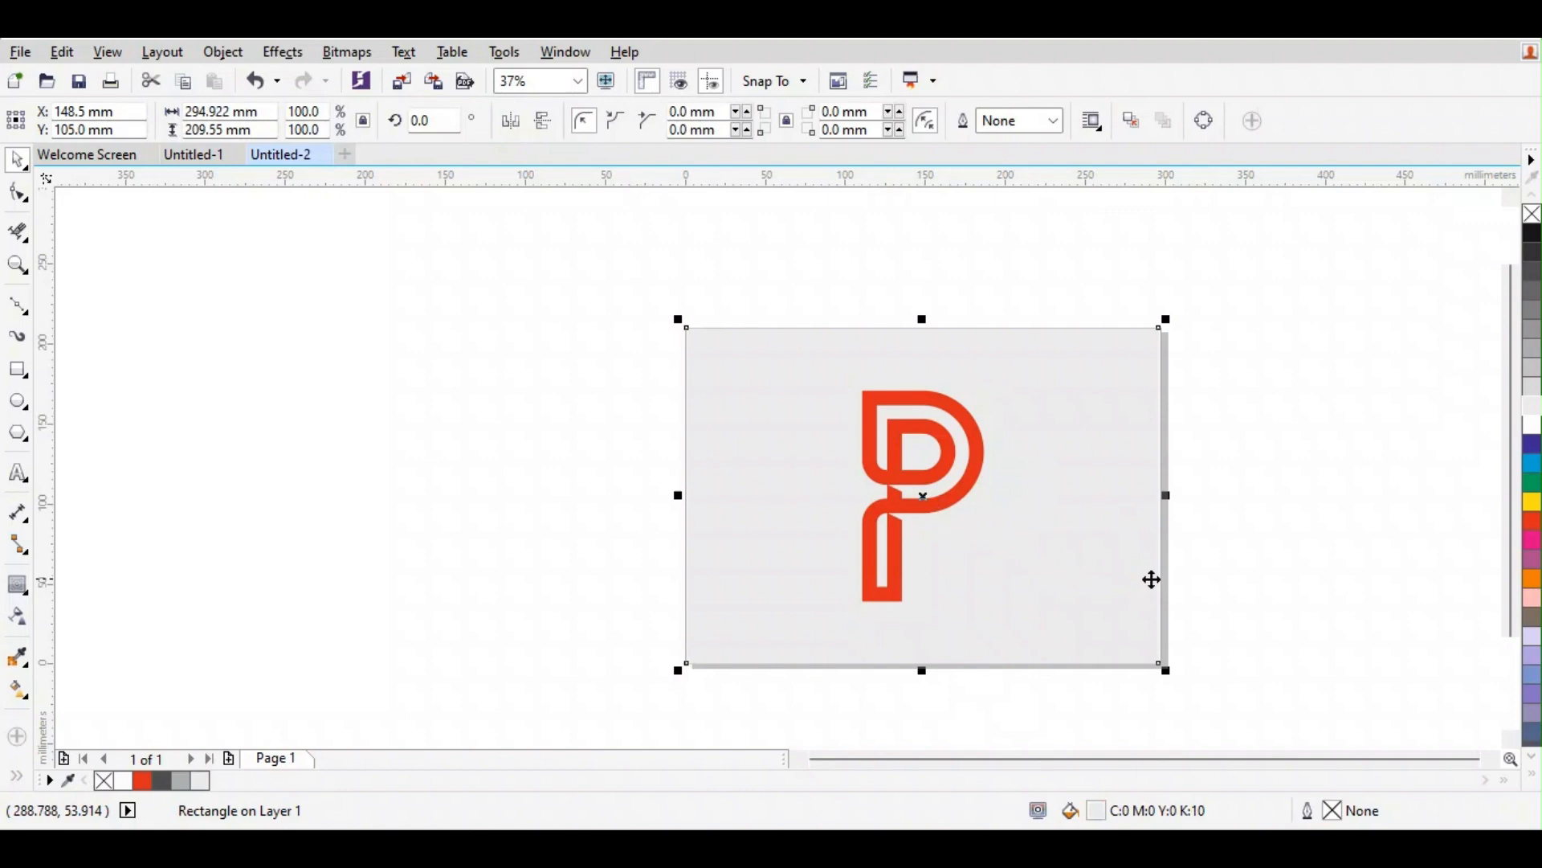
pyautogui.click(1205, 604)
# Step: Move the red P slightly to the right and down on the light grey rectangle
pyautogui.click(924, 494)
pyautogui.moveTo(924, 494); pyautogui.dragTo(951, 511)
pyautogui.click(1202, 533)
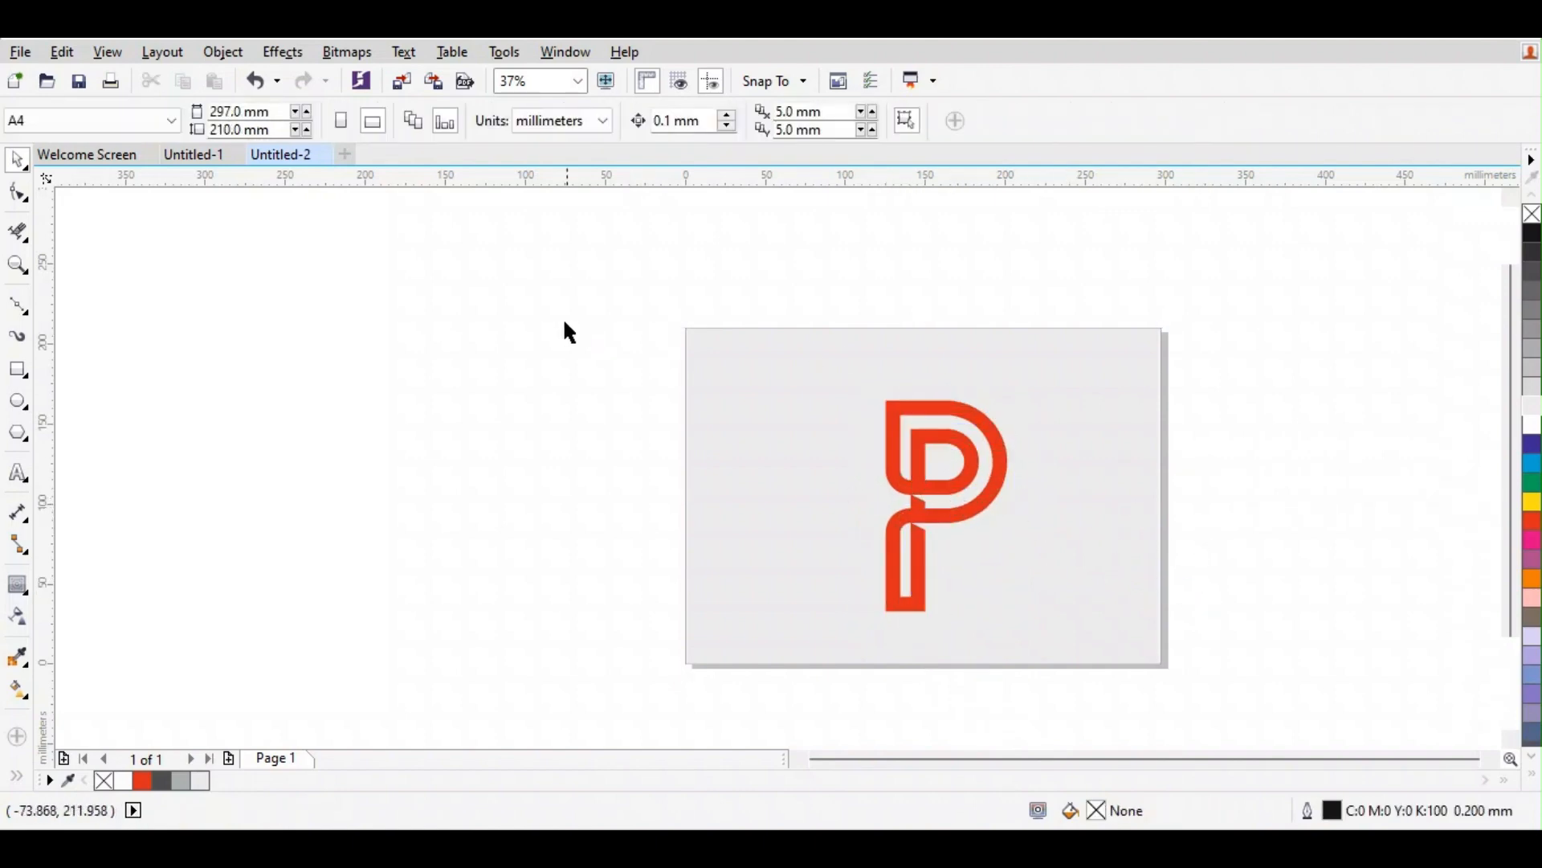
# Step: Group the red P and the light grey background rectangle together
pyautogui.moveTo(688, 325); pyautogui.dragTo(1247, 705)
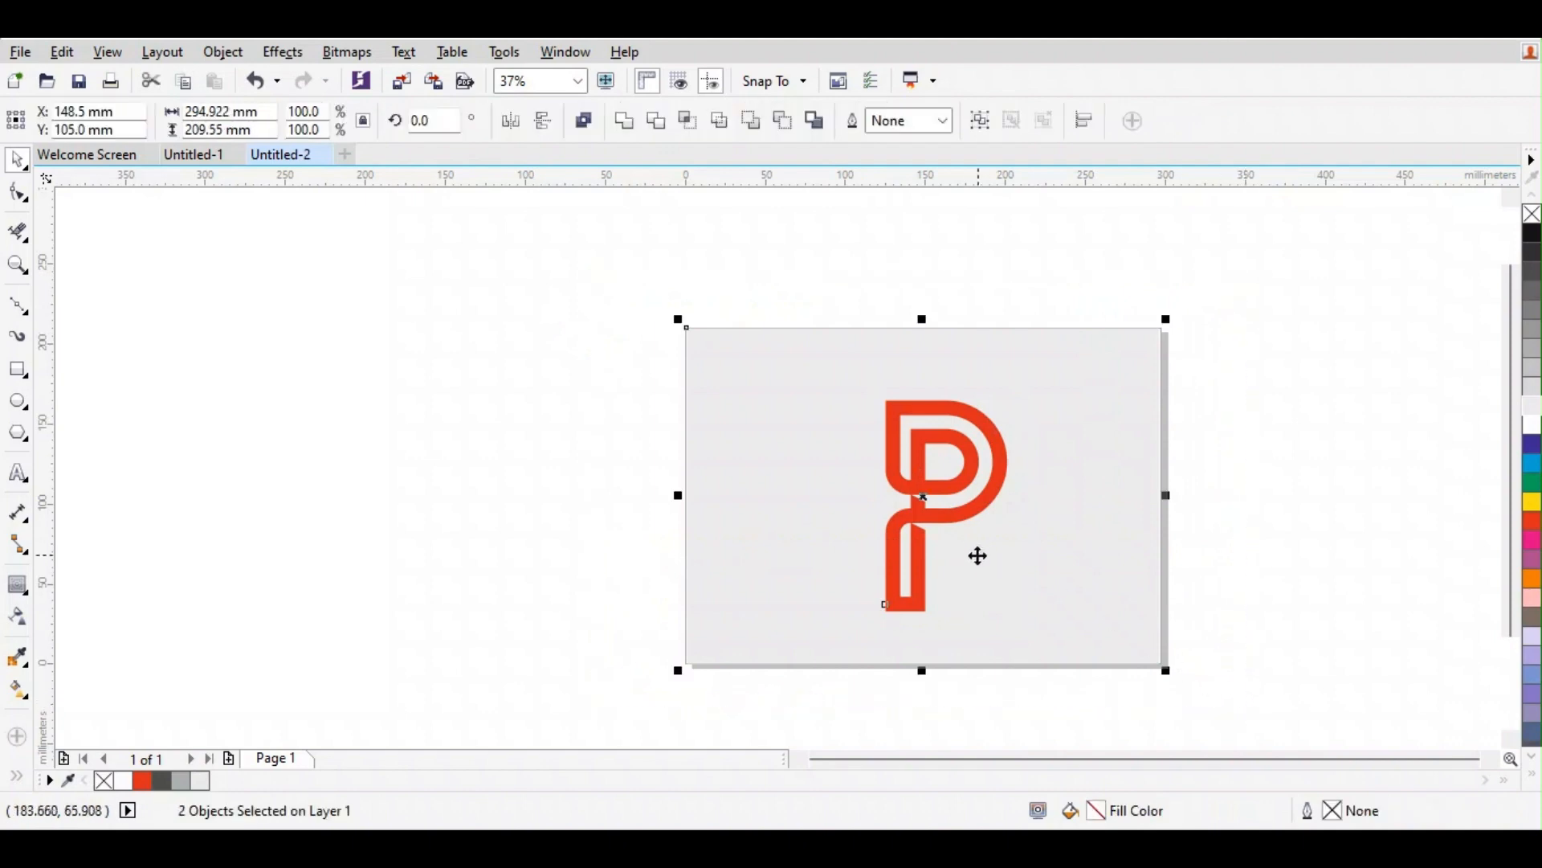
pyautogui.rightClick(915, 512)
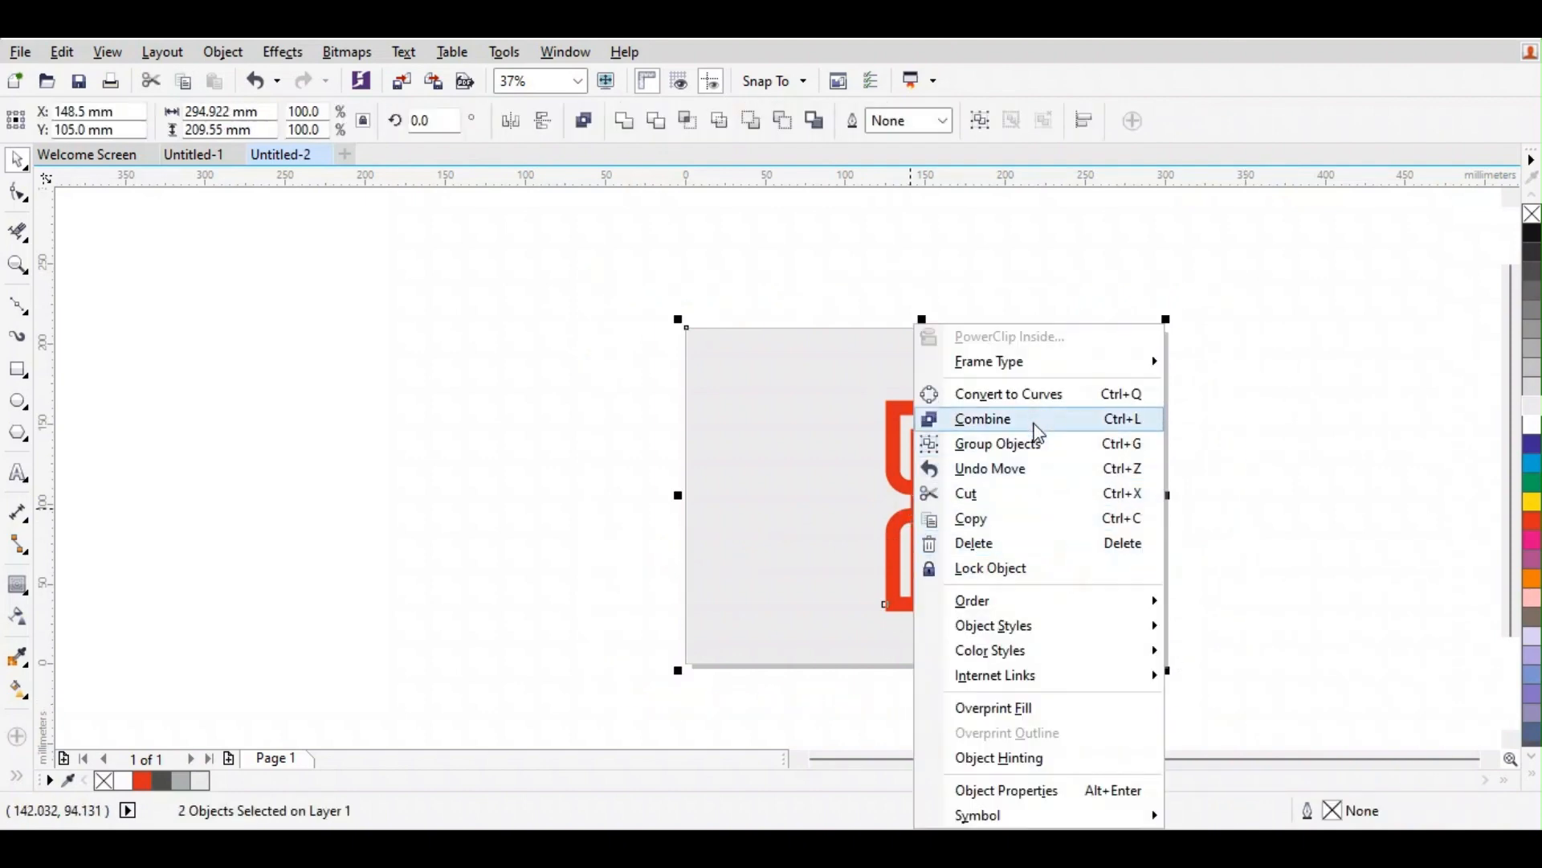
pyautogui.click(1046, 445)
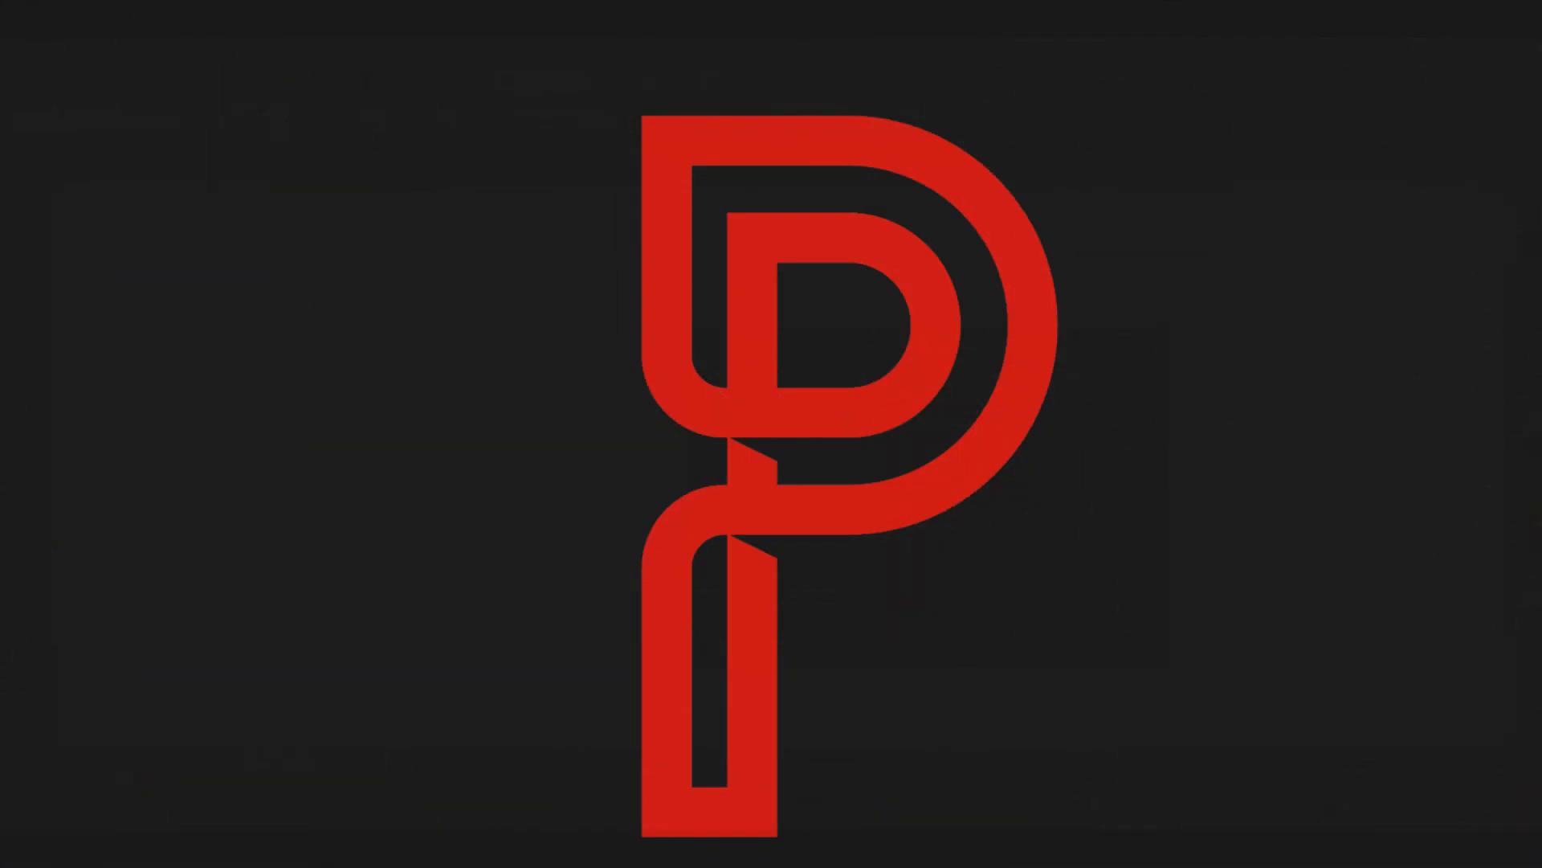